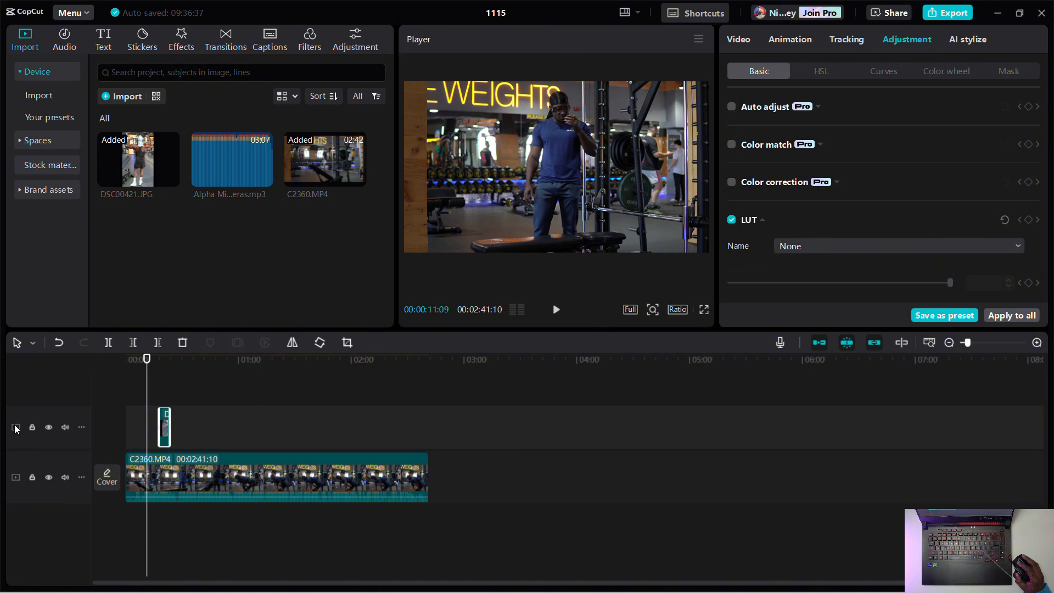
# Place the Alpha Mission audio below the C2360.MP4 video and a default text clip above the tracks, both at the timeline start.
pyautogui.moveTo(233, 165); pyautogui.dragTo(122, 542)
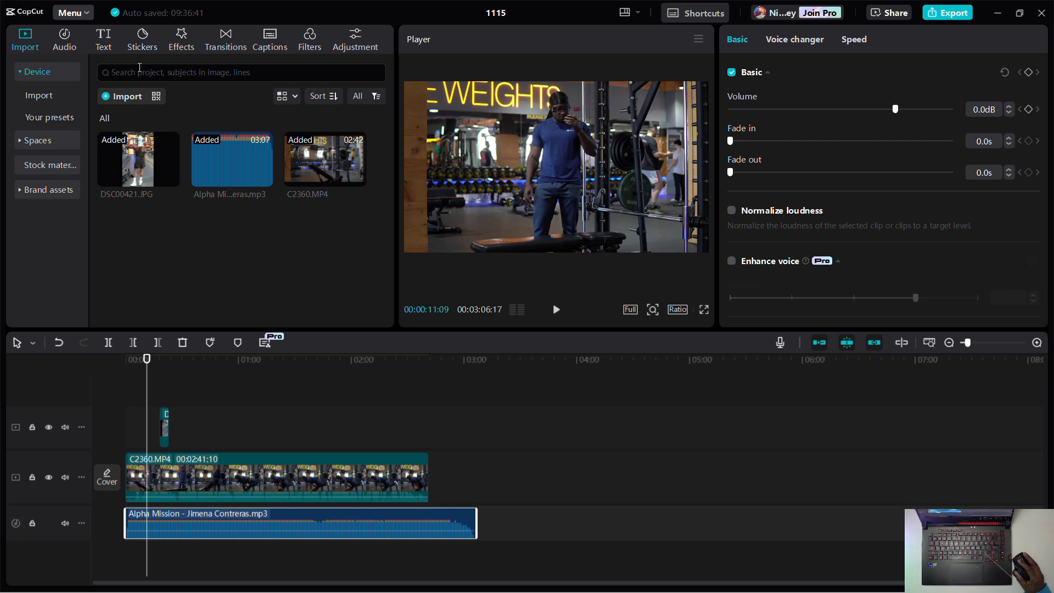
pyautogui.click(102, 39)
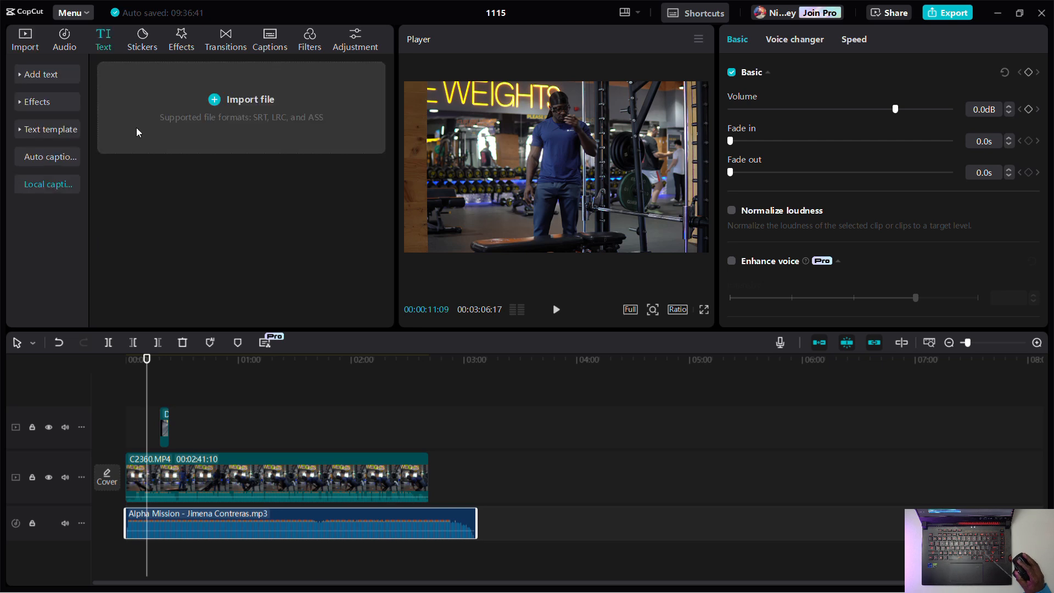
pyautogui.click(54, 77)
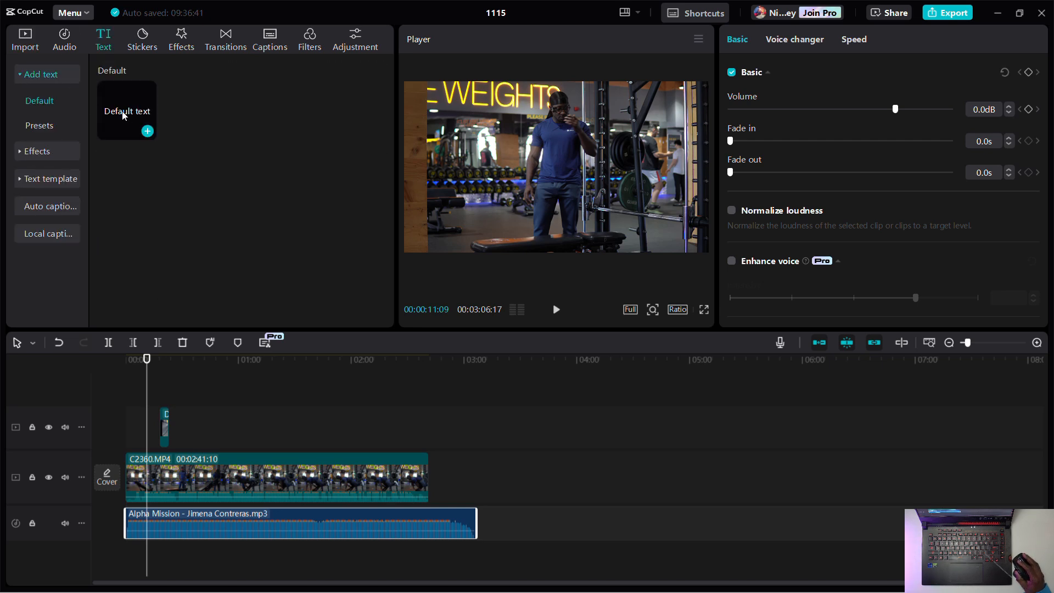
pyautogui.moveTo(140, 113)
pyautogui.mouseDown()
pyautogui.moveTo(146, 307)
pyautogui.moveTo(140, 408)
pyautogui.moveTo(130, 409)
pyautogui.mouseUp()
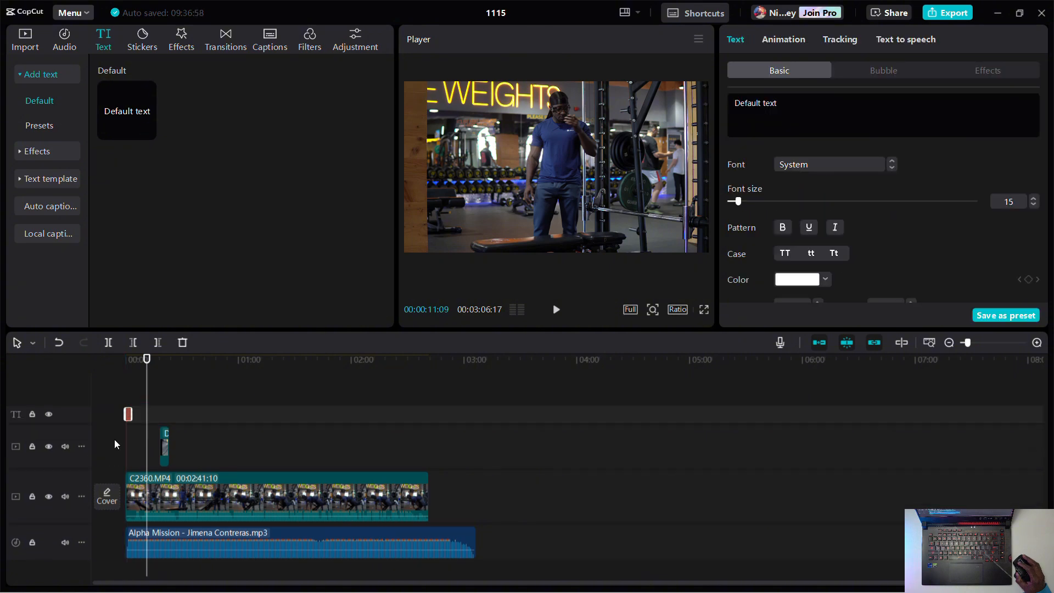
# Add the floating pink hearts sticker from the LOVE category on a new track near the timeline start.
pyautogui.click(143, 40)
pyautogui.click(57, 127)
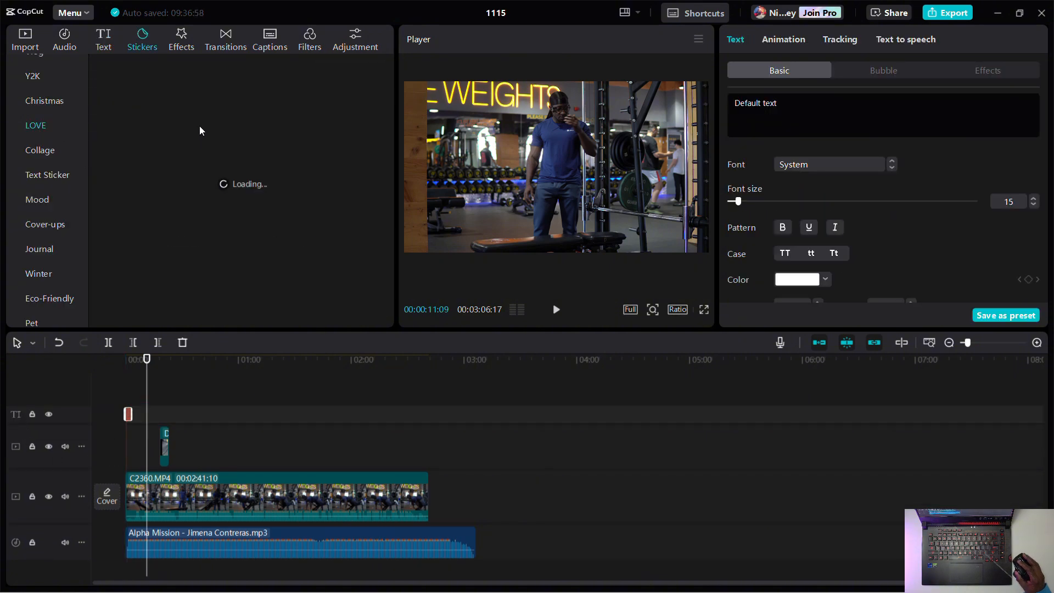
pyautogui.moveTo(266, 137); pyautogui.dragTo(134, 414)
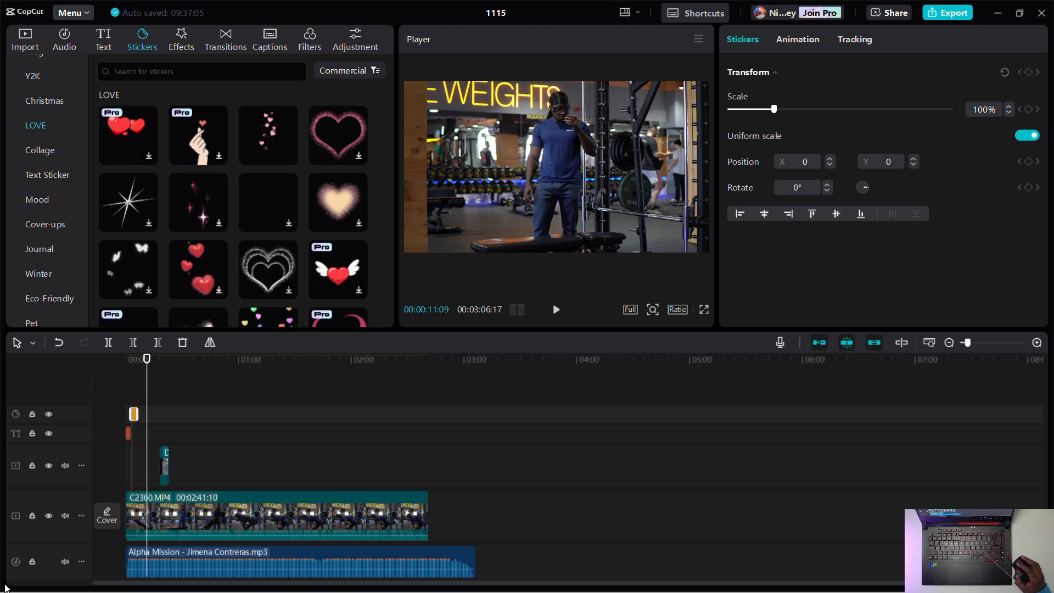
# Lock the sticker track, and unlock it again after viewing the frame at 00:00:03:00.
pyautogui.click(33, 416)
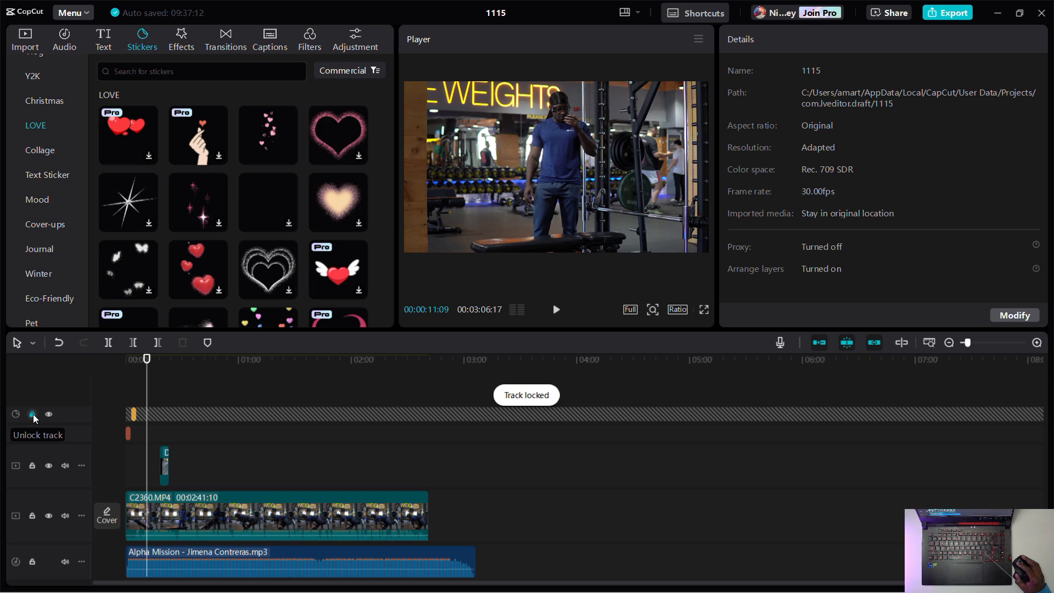
pyautogui.click(133, 364)
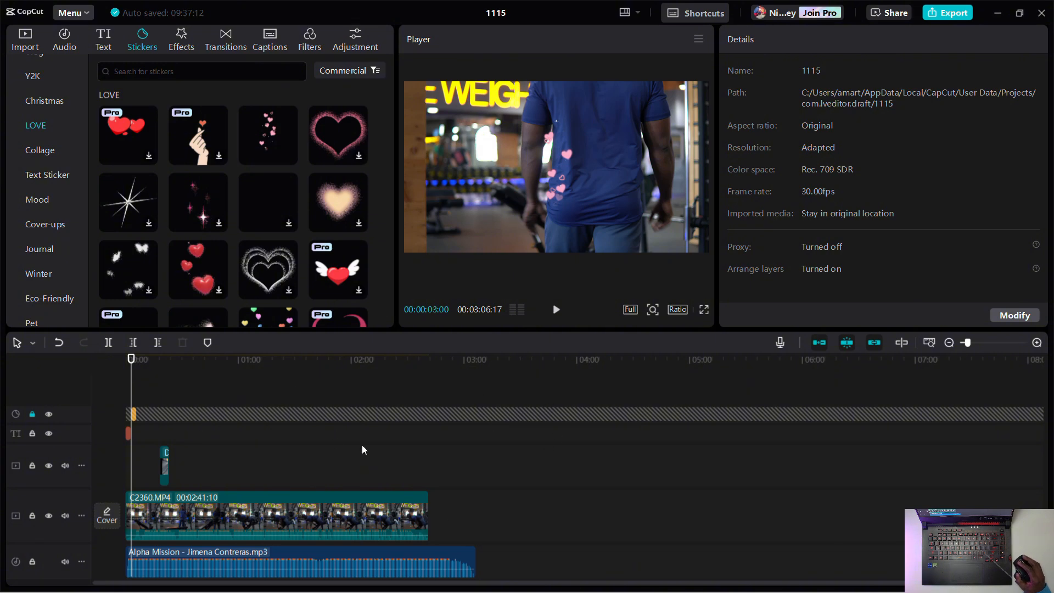
pyautogui.click(33, 414)
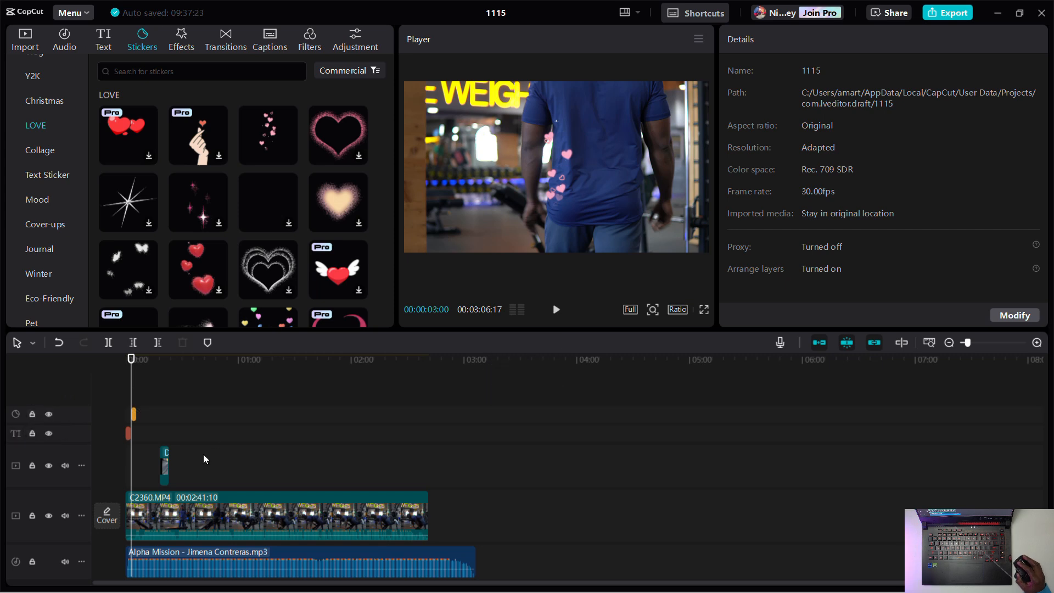
# At 00:00:20:24, hide and reshow the DSC00421.JPG overlay track, and mute that track.
pyautogui.click(169, 369)
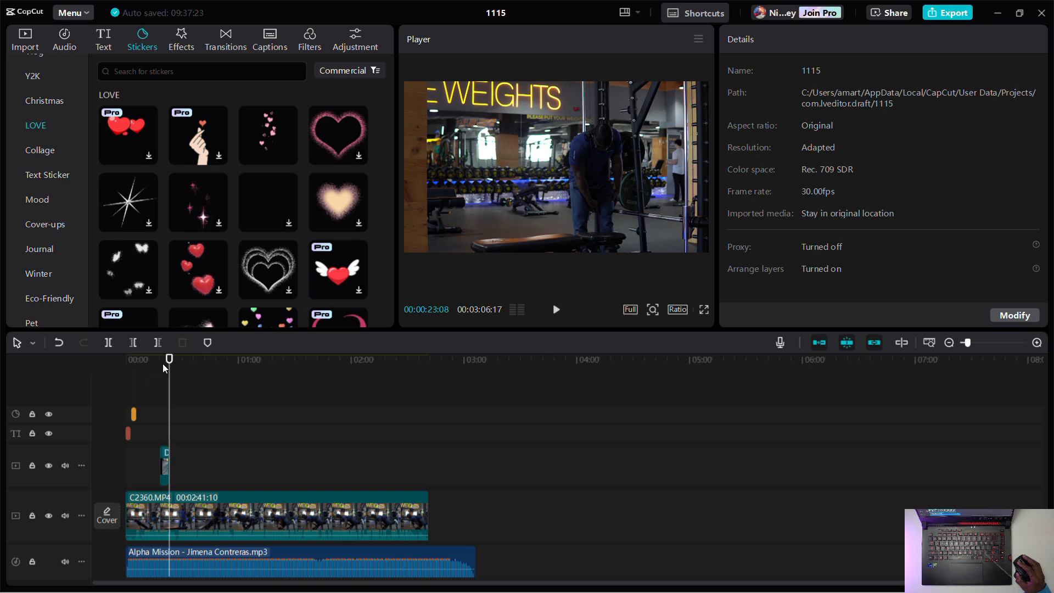
pyautogui.moveTo(167, 370); pyautogui.dragTo(165, 372)
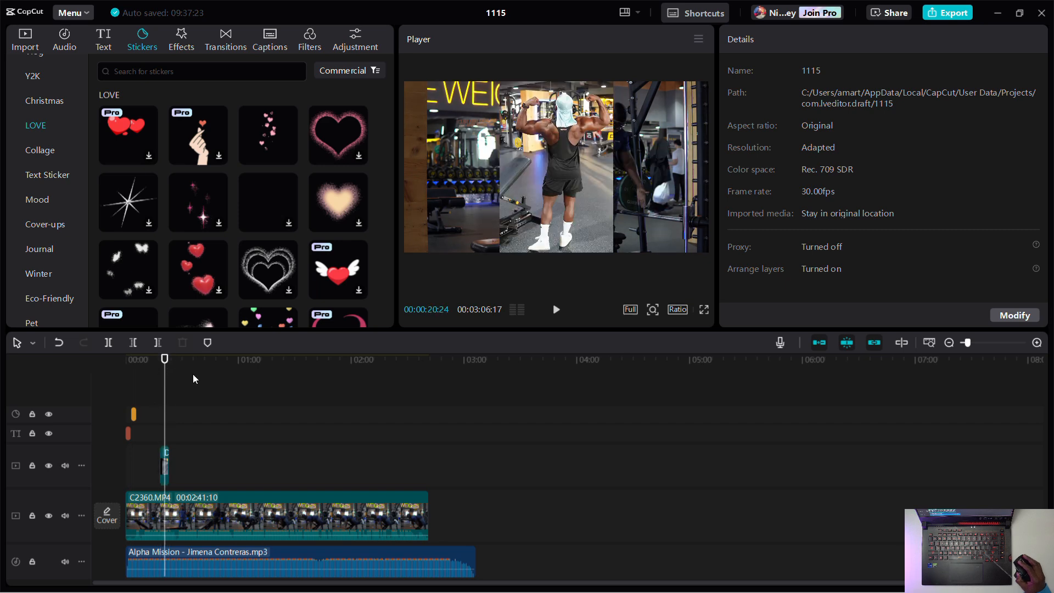
pyautogui.click(49, 466)
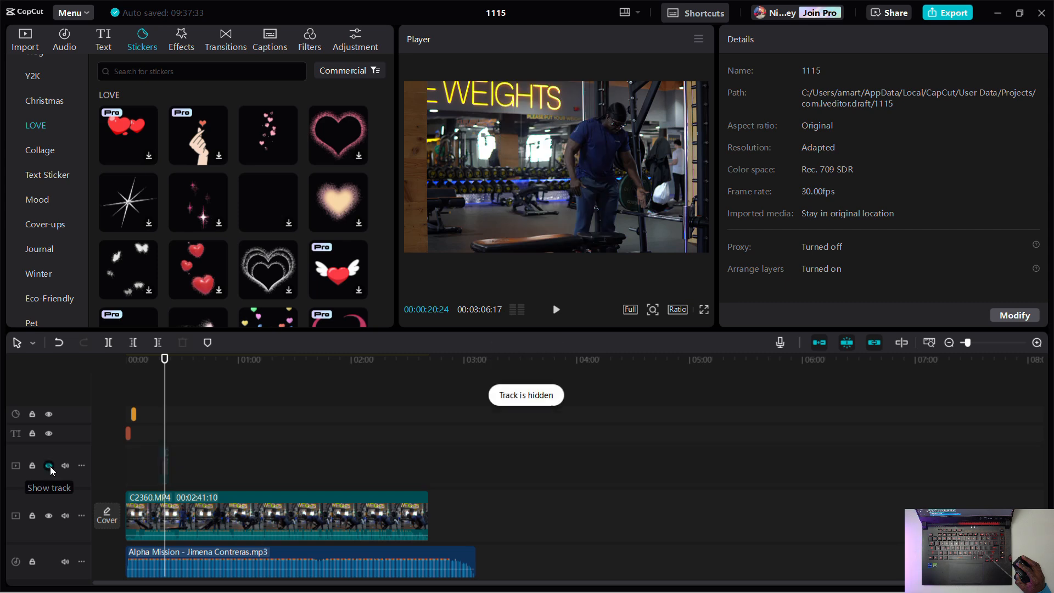
pyautogui.click(49, 466)
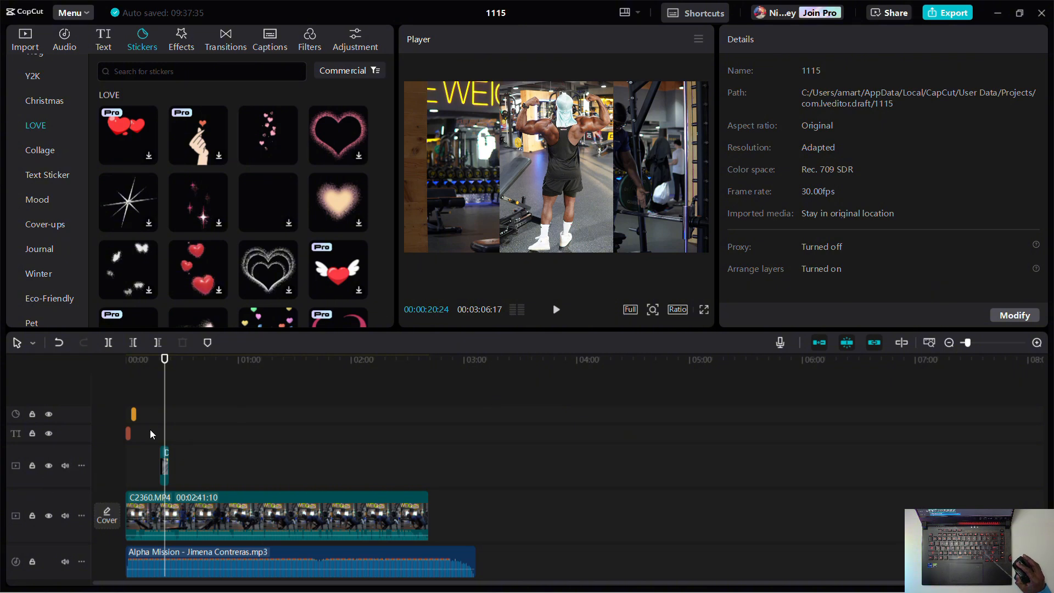
pyautogui.click(66, 465)
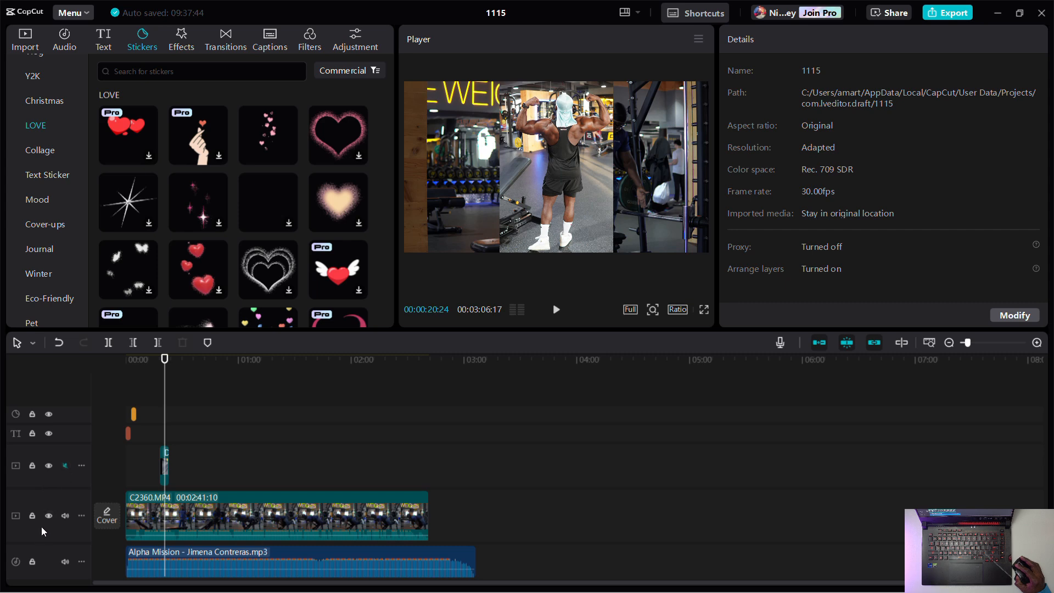
# Set the track height of the DSC00421.JPG overlay track to Tall.
pyautogui.click(81, 466)
pyautogui.moveTo(106, 485)
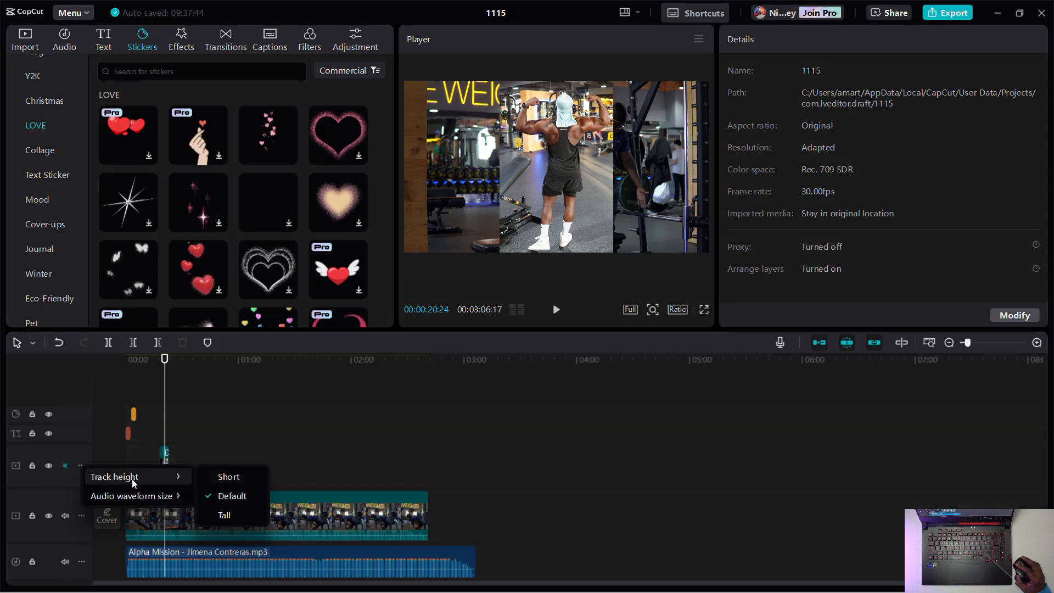
pyautogui.moveTo(151, 501)
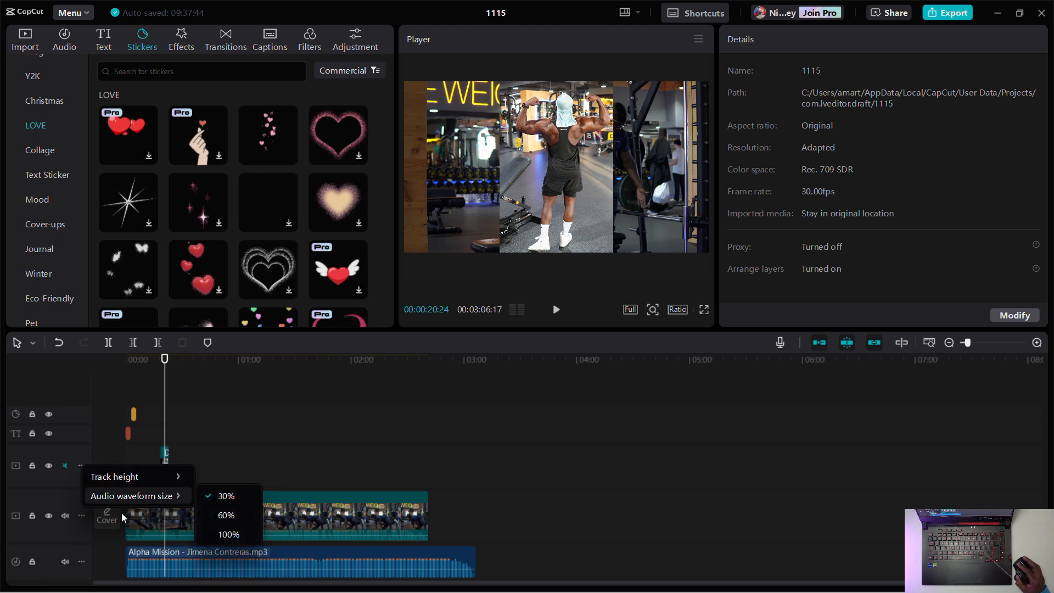
pyautogui.moveTo(174, 476)
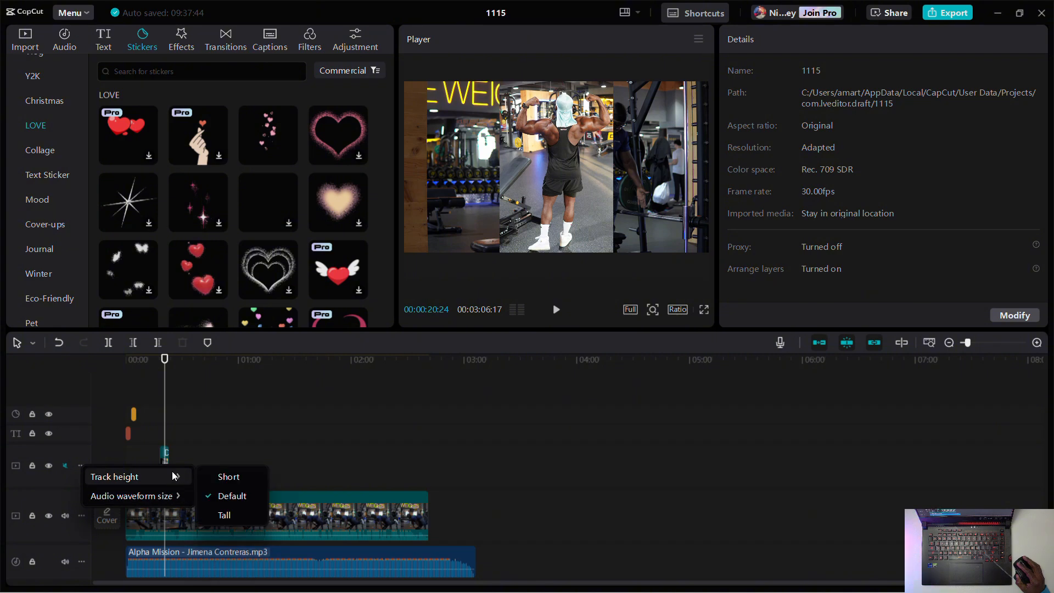
pyautogui.click(218, 514)
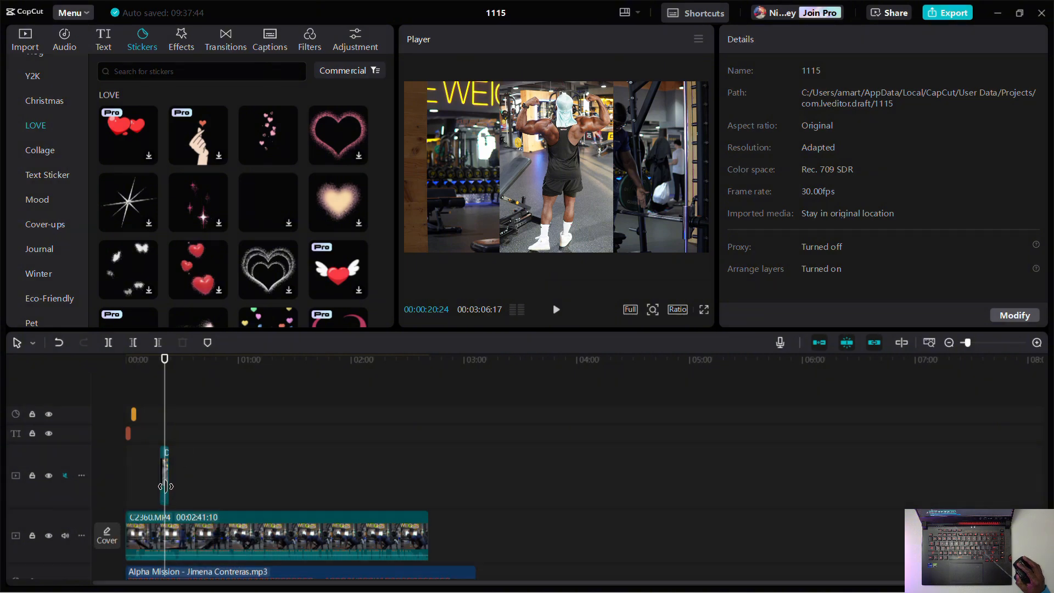
# Set the overlay track's height to Short and return it to Default.
pyautogui.click(82, 475)
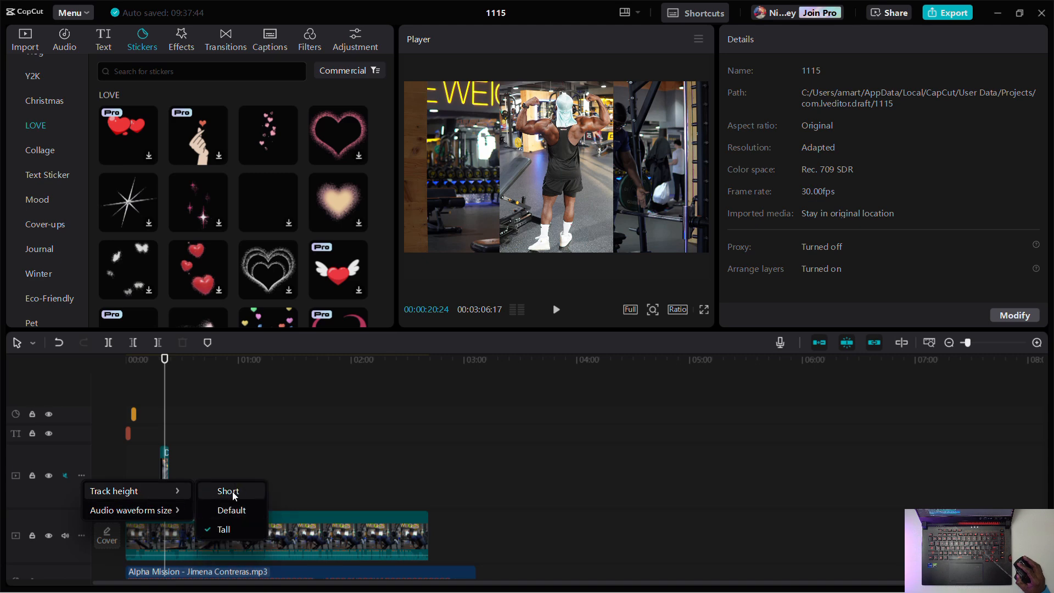
pyautogui.click(227, 490)
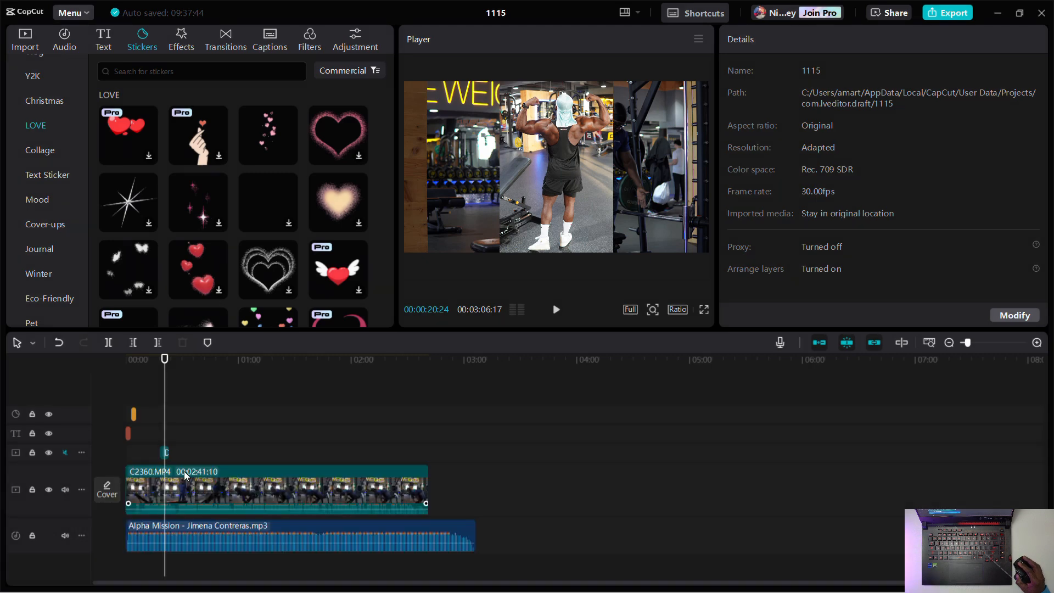
pyautogui.click(81, 452)
pyautogui.moveTo(105, 462)
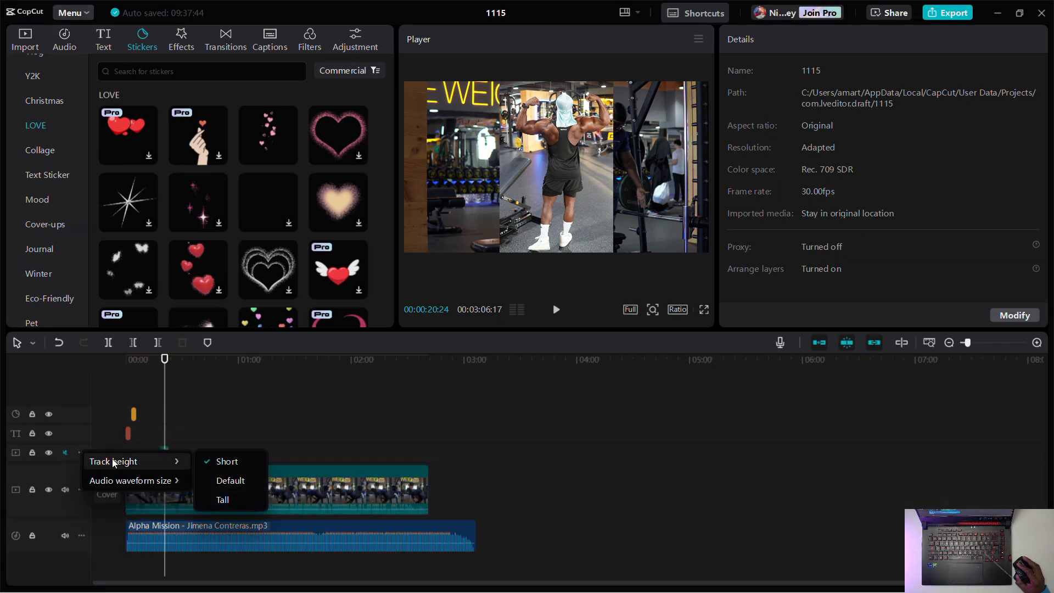
pyautogui.click(224, 488)
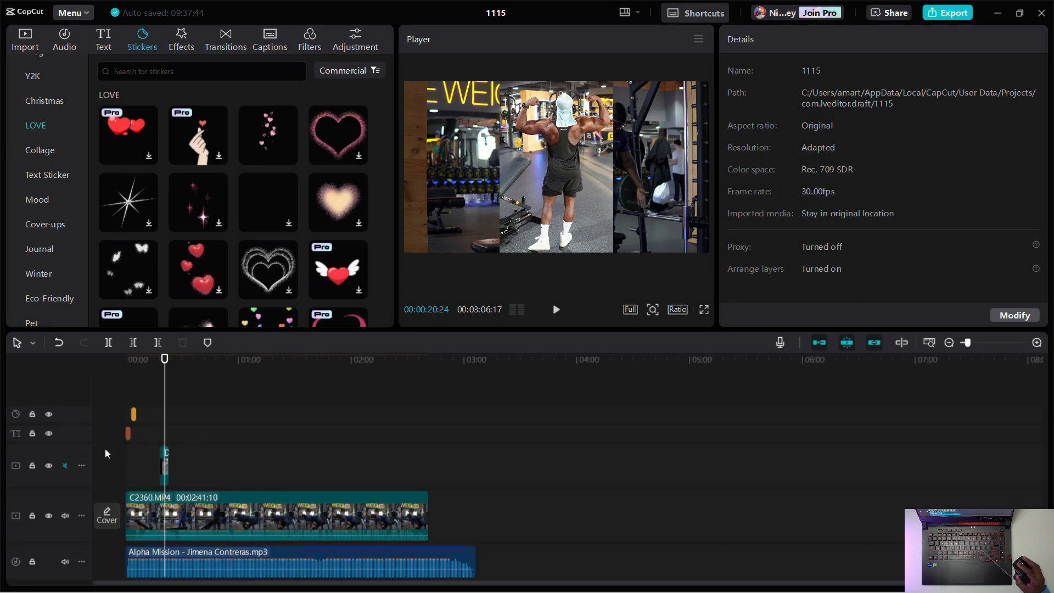
# Select the sticker, text, video and audio clips together and delete them from the timeline.
pyautogui.scroll(-1, 176, 455)
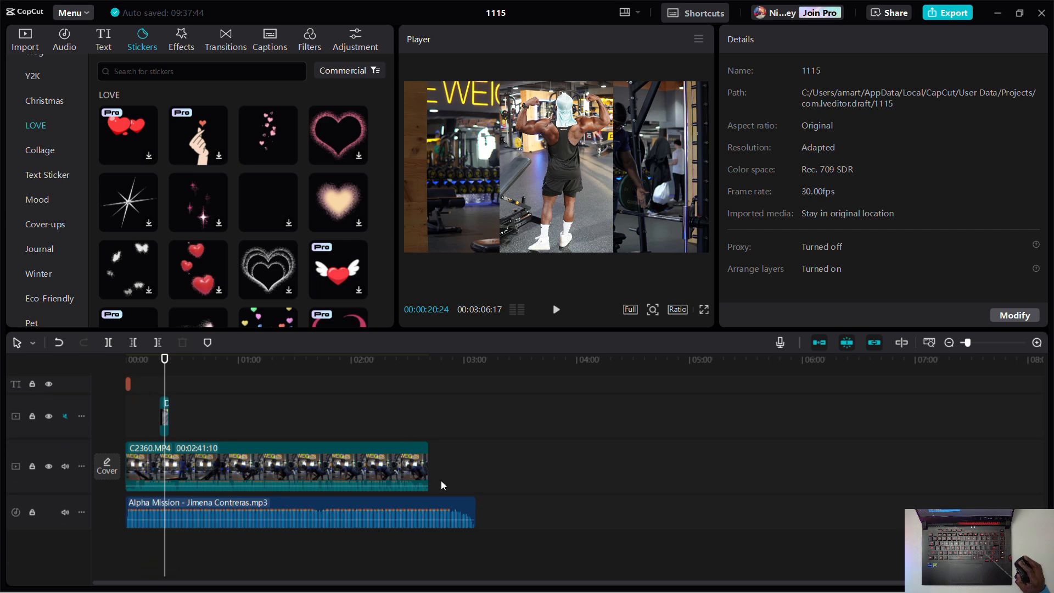
pyautogui.click(377, 513)
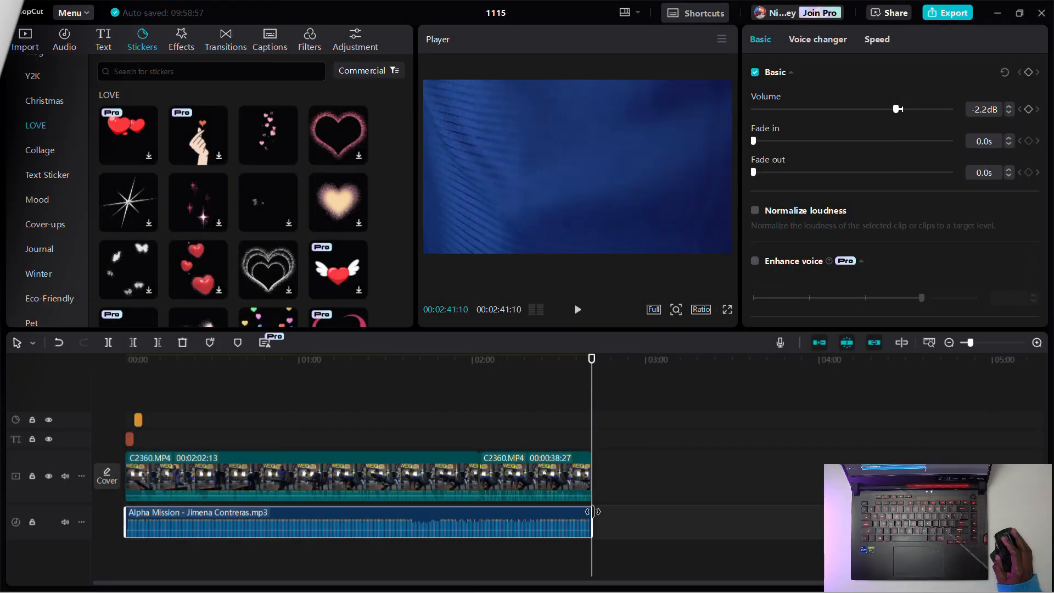
pyautogui.moveTo(611, 560); pyautogui.dragTo(16, 402)
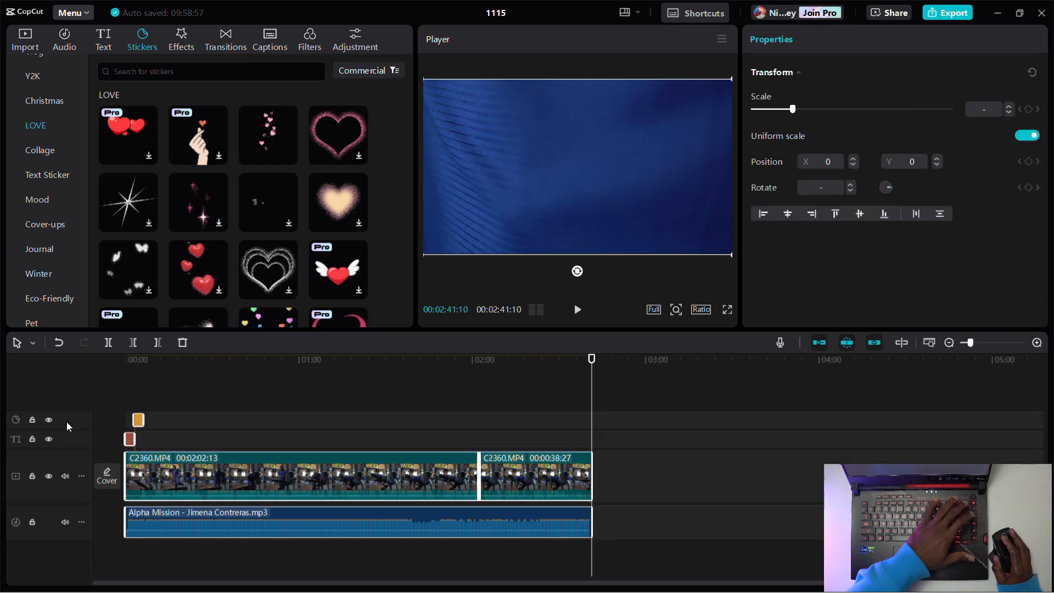
pyautogui.press('Delete')
# Place the imported C2360.MP4 video at the start of the empty timeline and the Alpha Mission audio on a track beneath it.
pyautogui.click(20, 47)
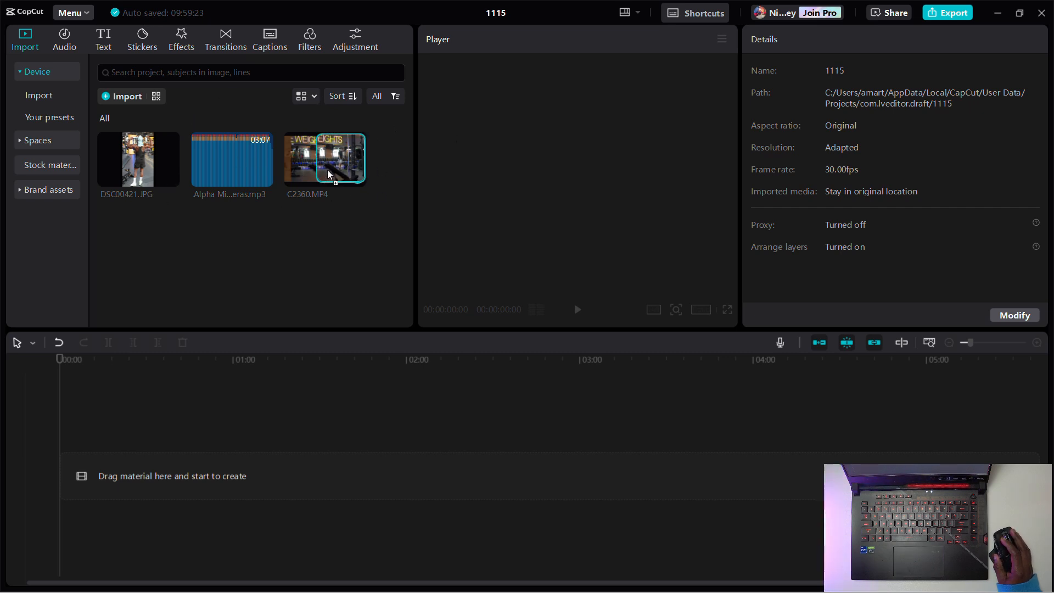
pyautogui.moveTo(328, 176); pyautogui.dragTo(153, 505)
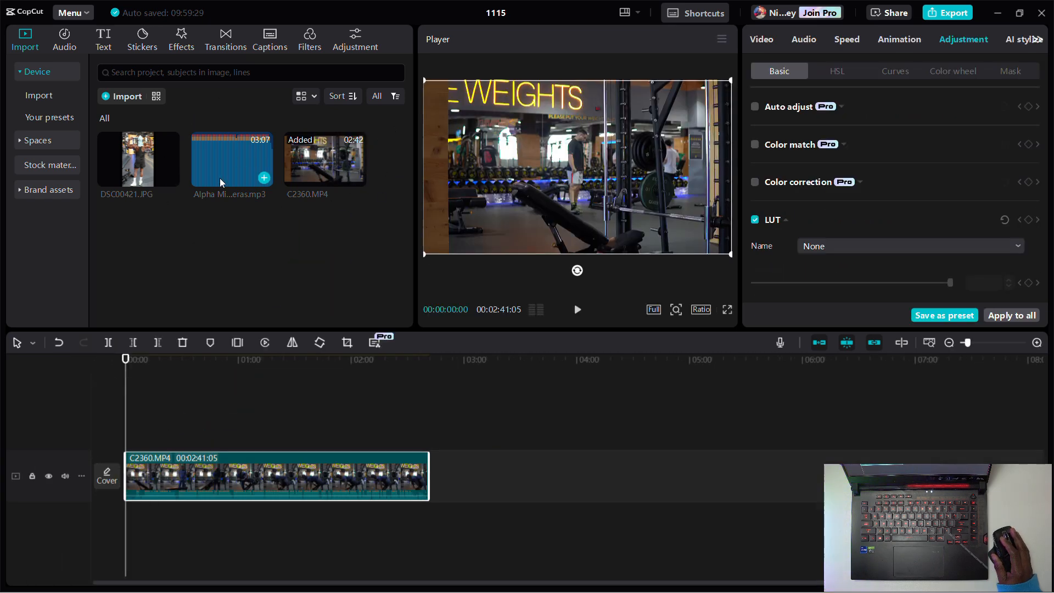
pyautogui.moveTo(221, 178); pyautogui.dragTo(126, 519)
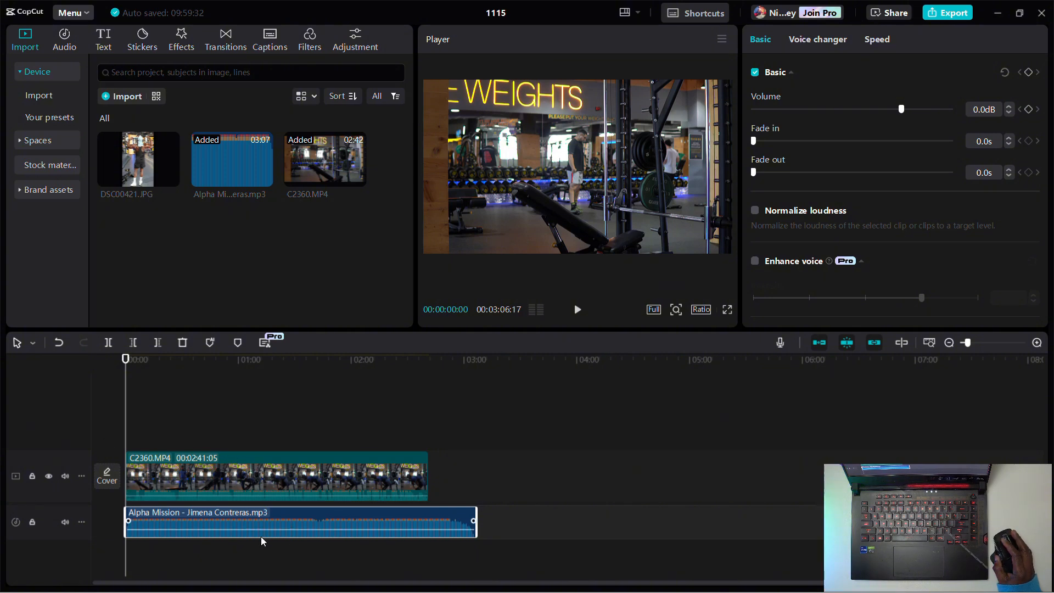
# Mute the Alpha Mission audio track and place DSC00421.JPG on a new track above the video, a little after 30 seconds.
pyautogui.click(67, 523)
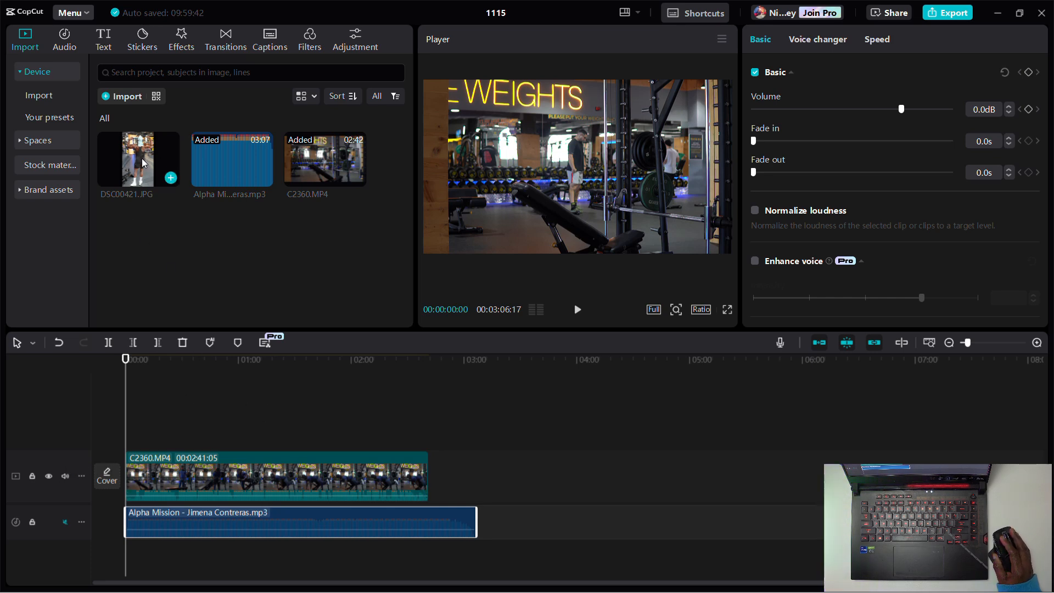
pyautogui.moveTo(143, 162); pyautogui.dragTo(197, 439)
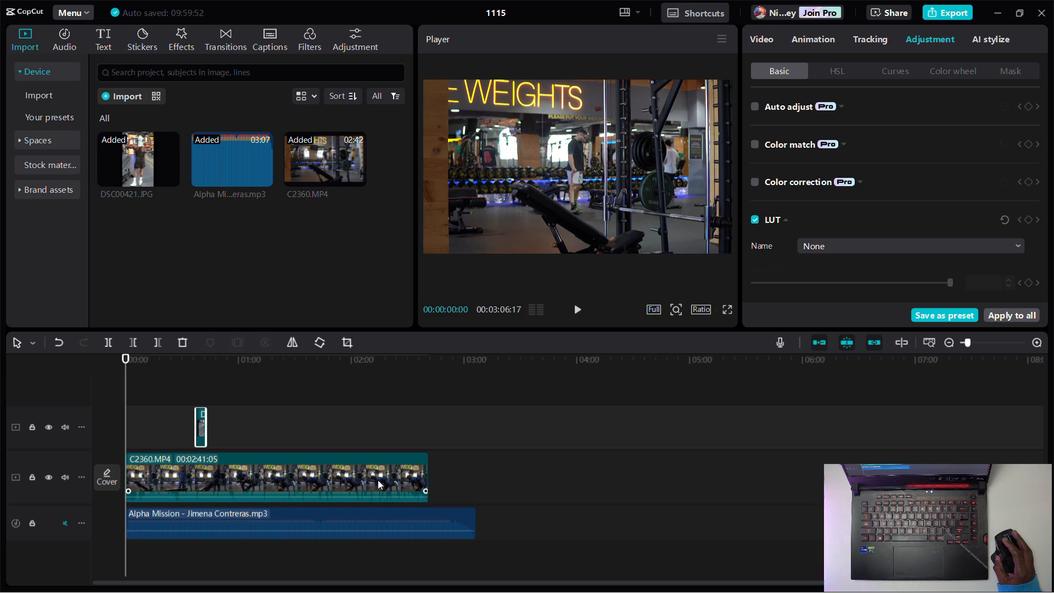
# Split the C2360.MP4 video clip at 00:00:24:18, 00:01:08:12, 00:01:40:24 and 00:02:10:27.
pyautogui.click(172, 361)
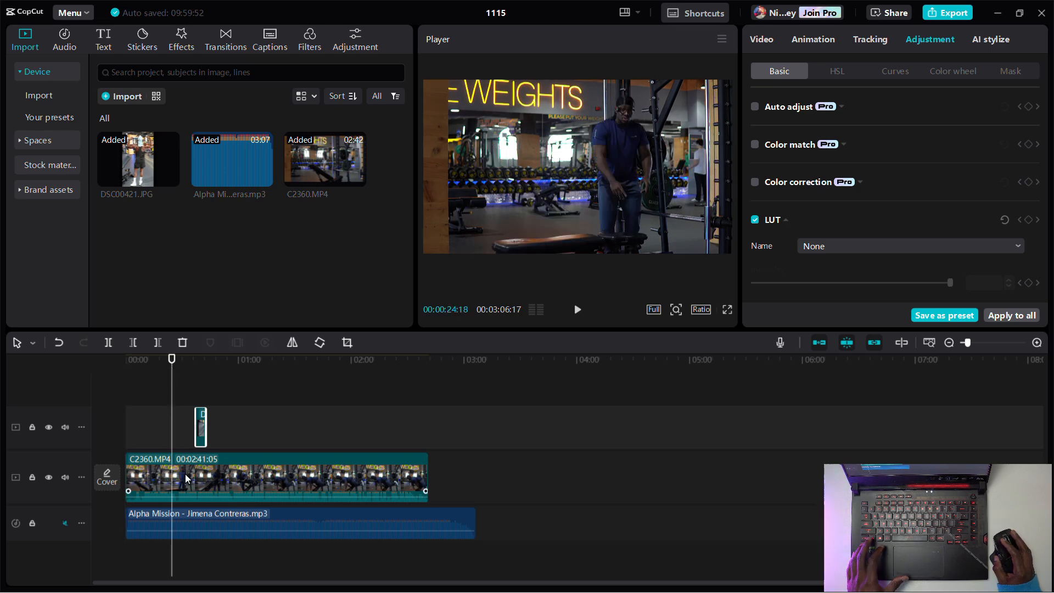
pyautogui.hotkey('ctrl', 'b')
pyautogui.click(254, 360)
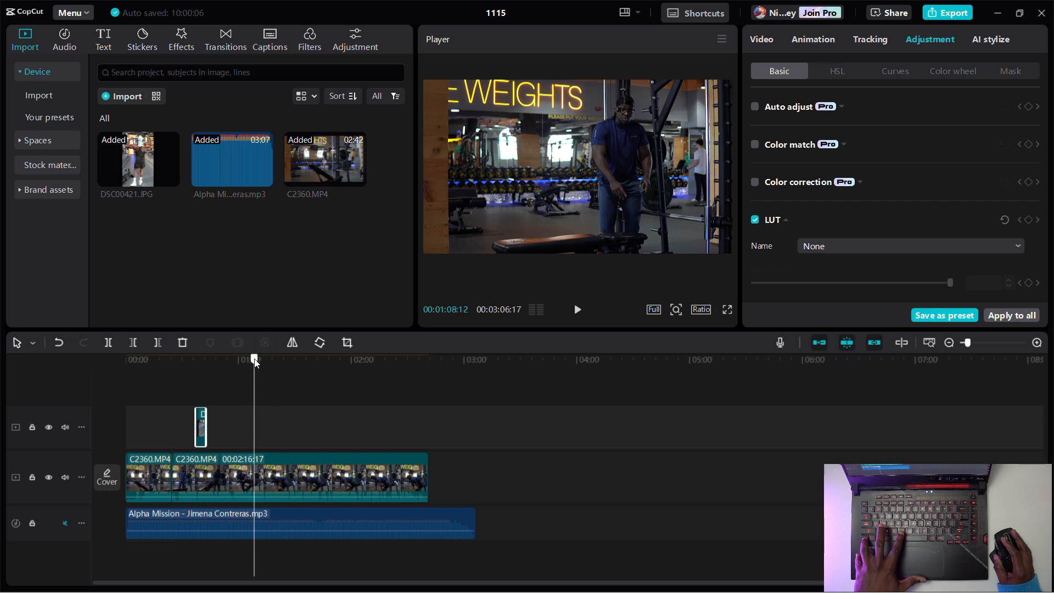
pyautogui.hotkey('ctrl', 'b')
pyautogui.click(315, 379)
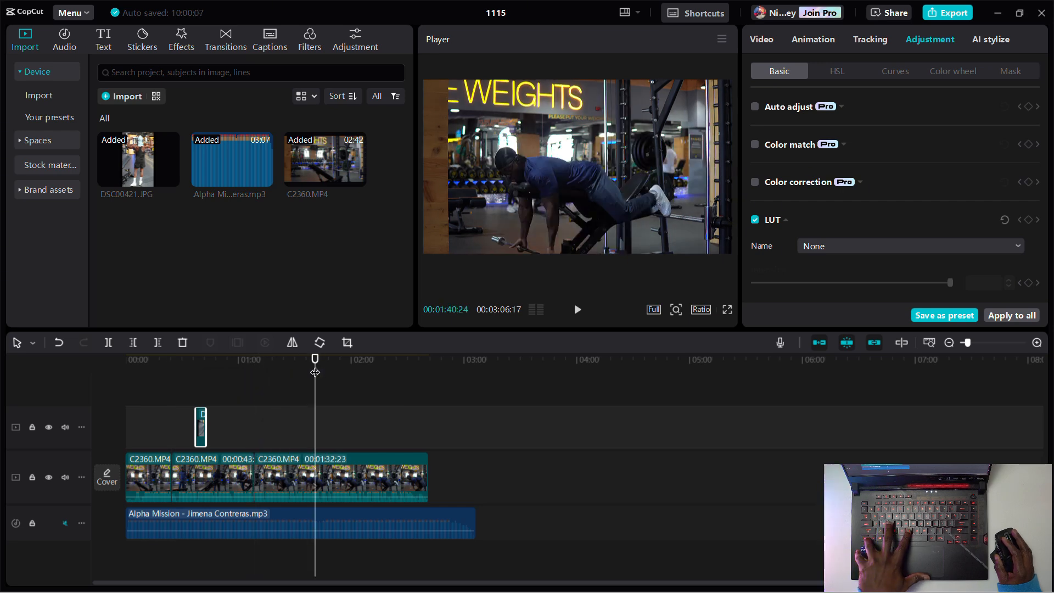
pyautogui.hotkey('ctrl', 'b')
pyautogui.click(371, 364)
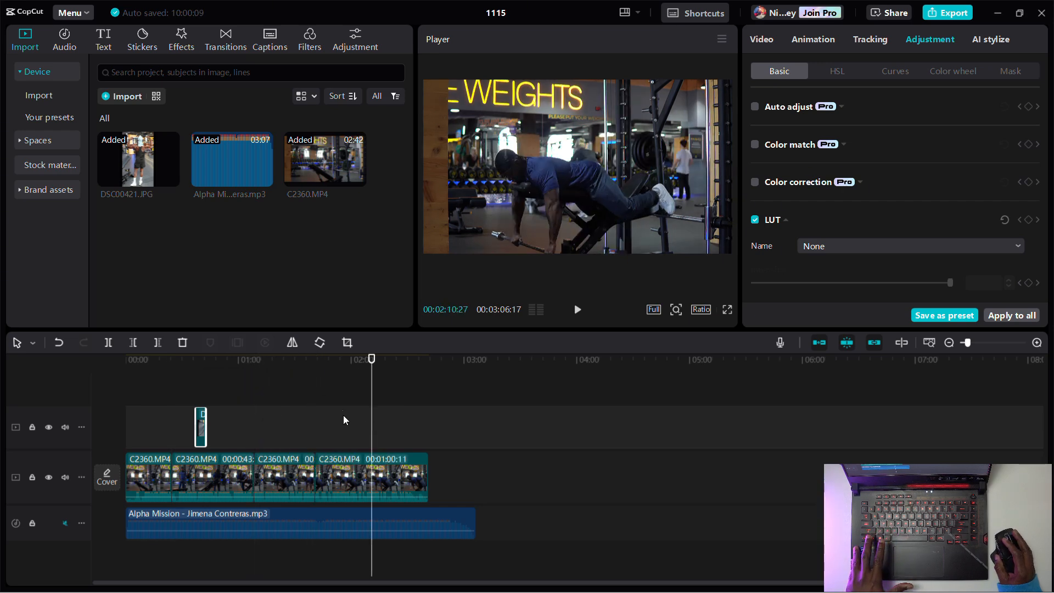
pyautogui.click(111, 341)
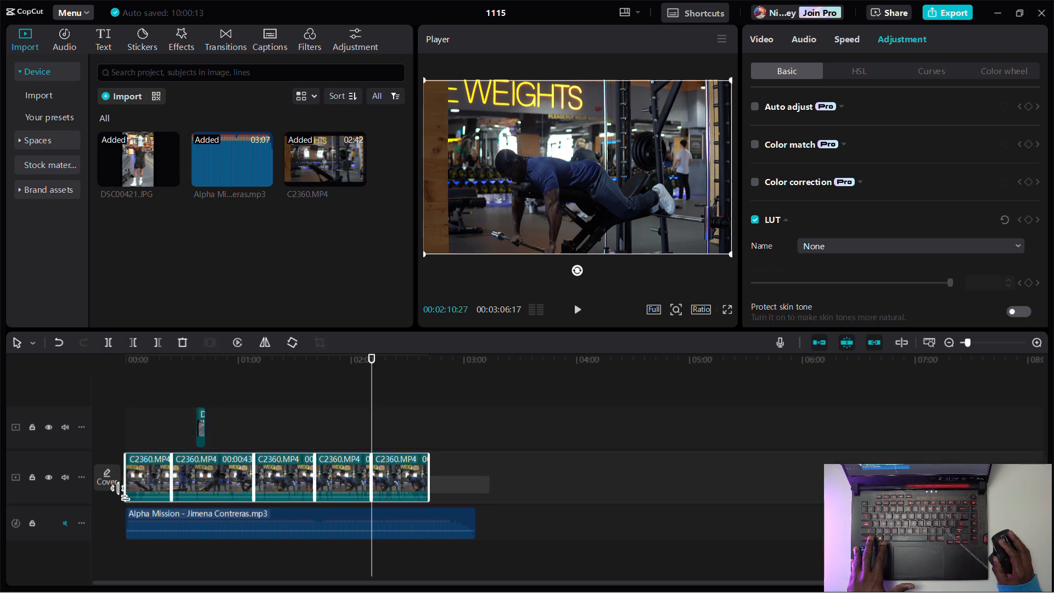
# Clear the clip selection and scrub the playhead across the split C2360.MP4 clips, from near the start to past their end.
pyautogui.click(155, 491)
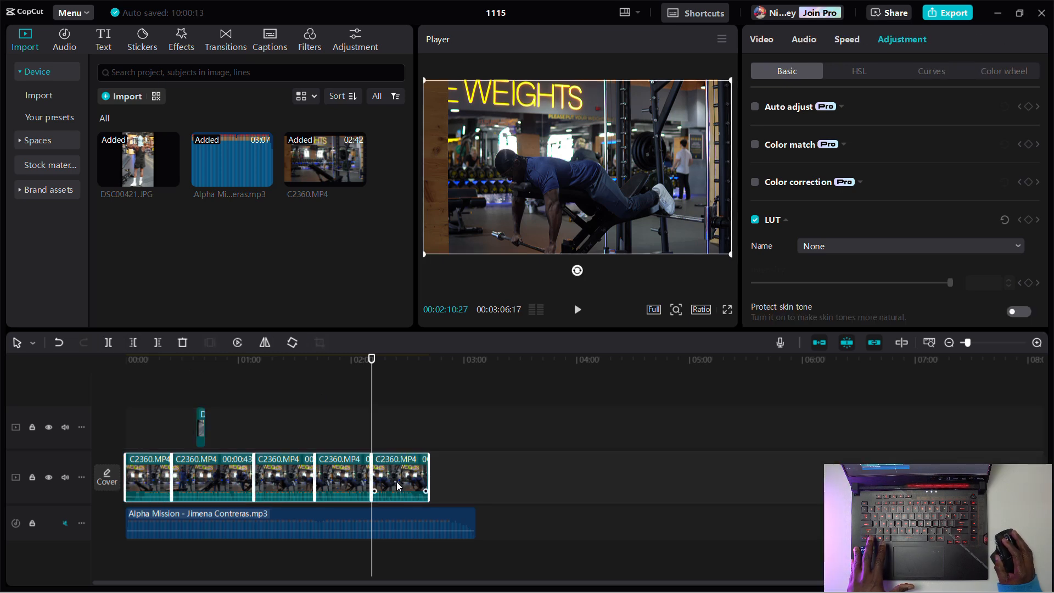
pyautogui.click(459, 477)
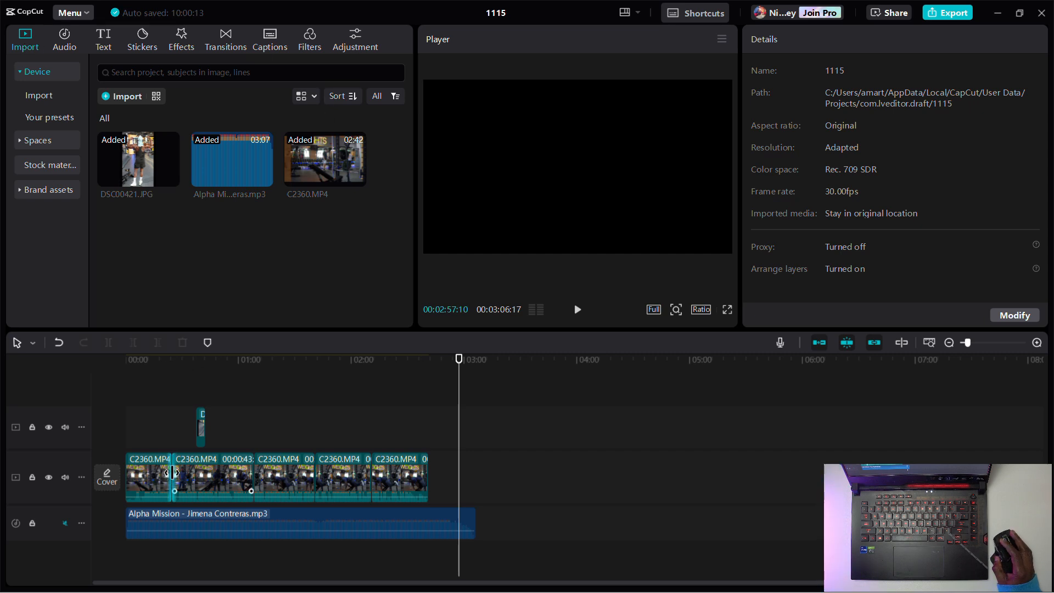
pyautogui.click(173, 367)
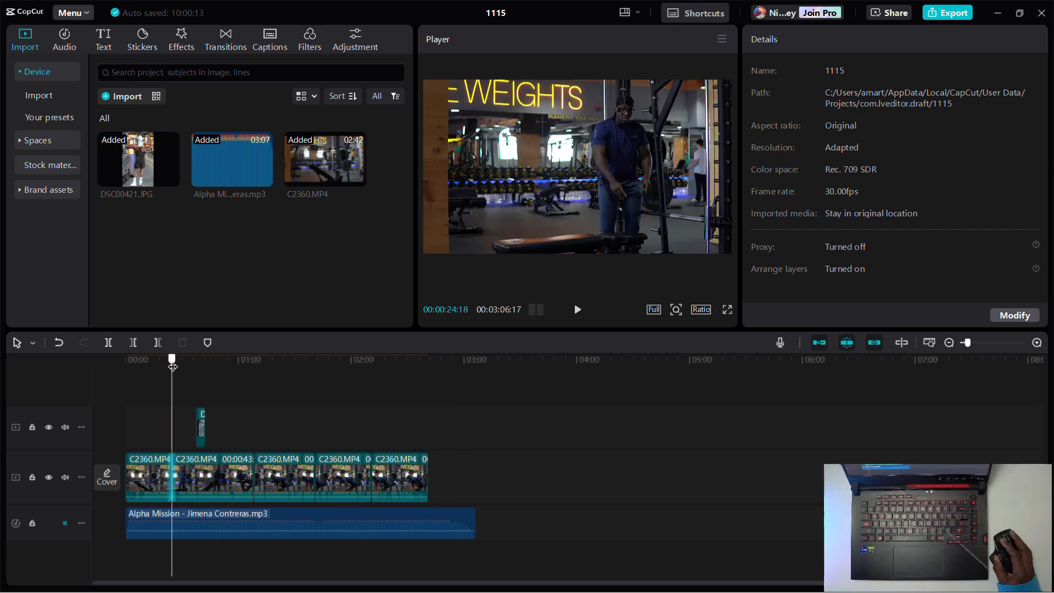
pyautogui.moveTo(172, 359); pyautogui.dragTo(134, 359)
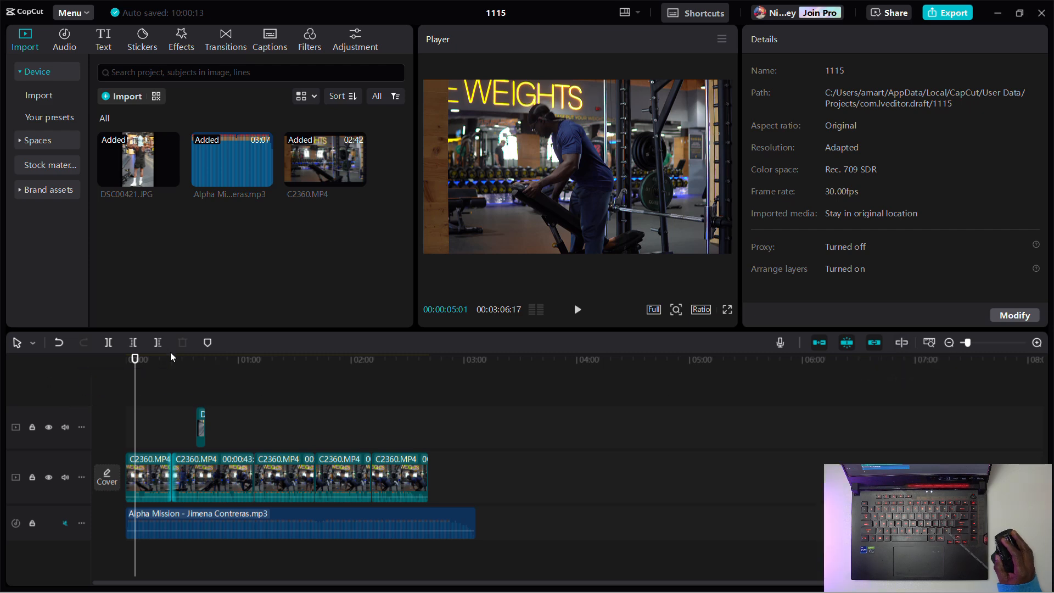
pyautogui.moveTo(169, 357); pyautogui.dragTo(439, 397)
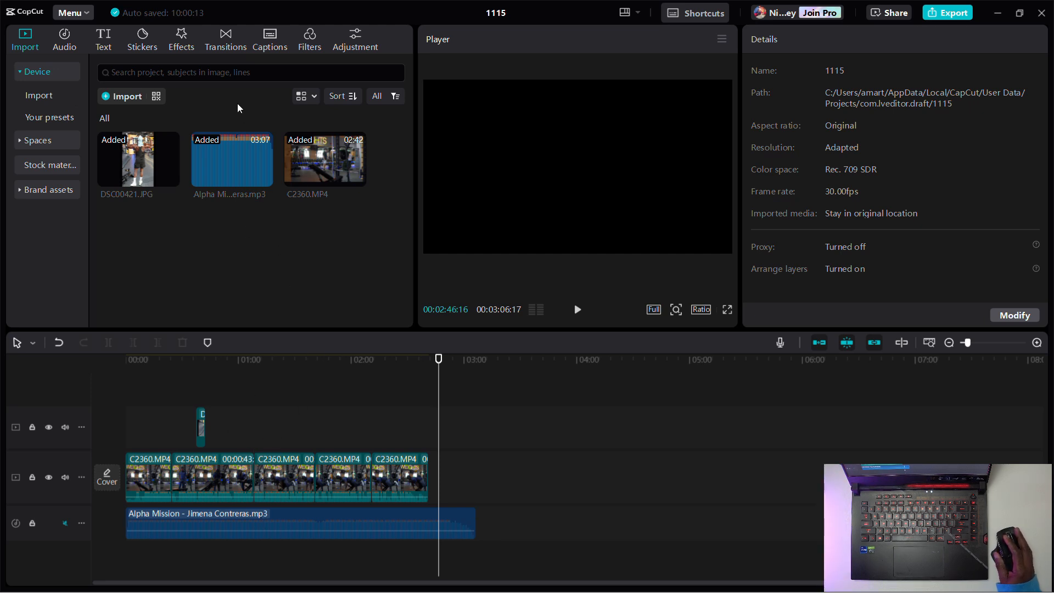
# Search the audio music library for "clap".
pyautogui.click(73, 44)
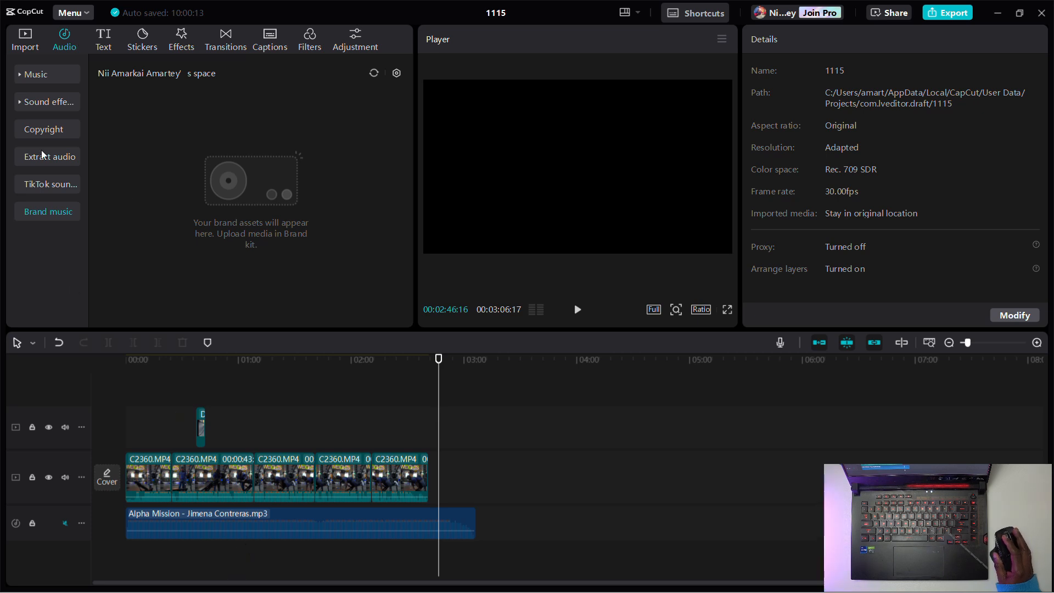
pyautogui.click(41, 73)
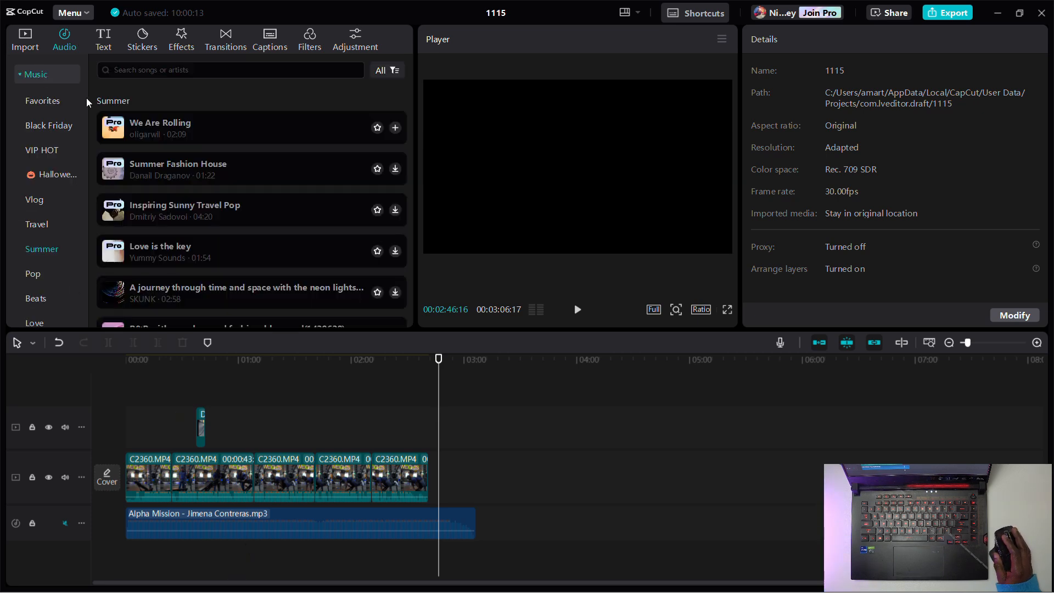
pyautogui.click(169, 76)
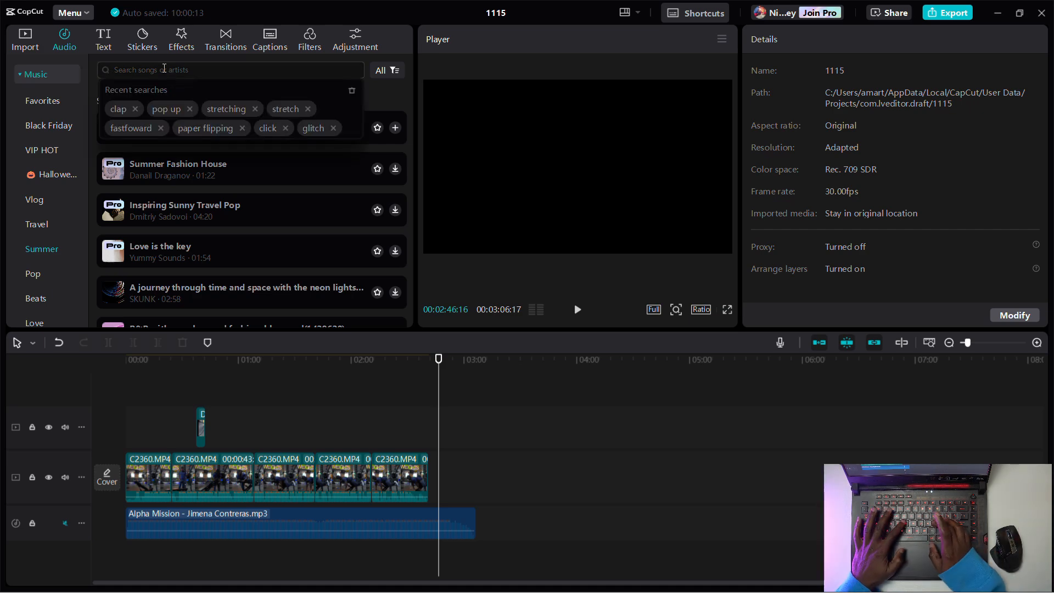
pyautogui.write('gka')
pyautogui.press('BackSpace')
pyautogui.press('BackSpace')
pyautogui.press('BackSpace')
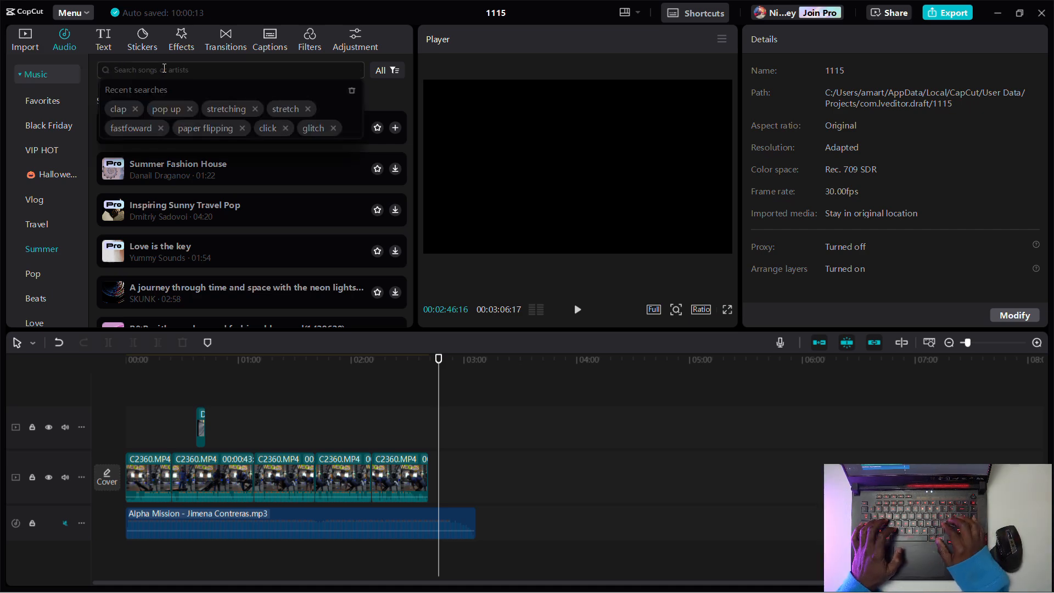
pyautogui.write('clap')
pyautogui.press('Return')
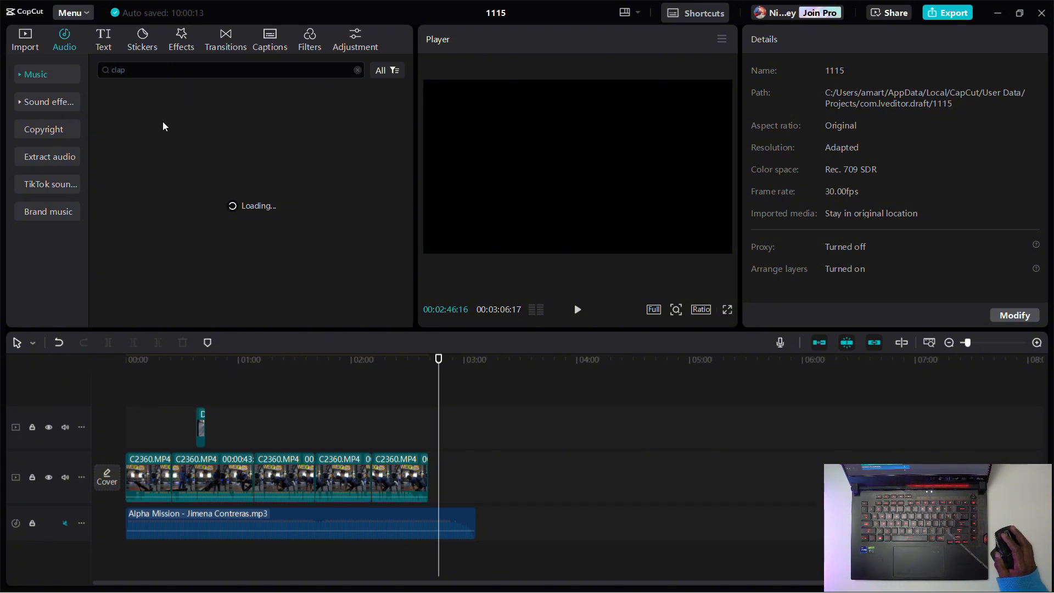
# Preview several clap results, including Clap 3 (Pachinko), Clap's cute commercial song, Clap 6 and Clapping.
pyautogui.click(162, 102)
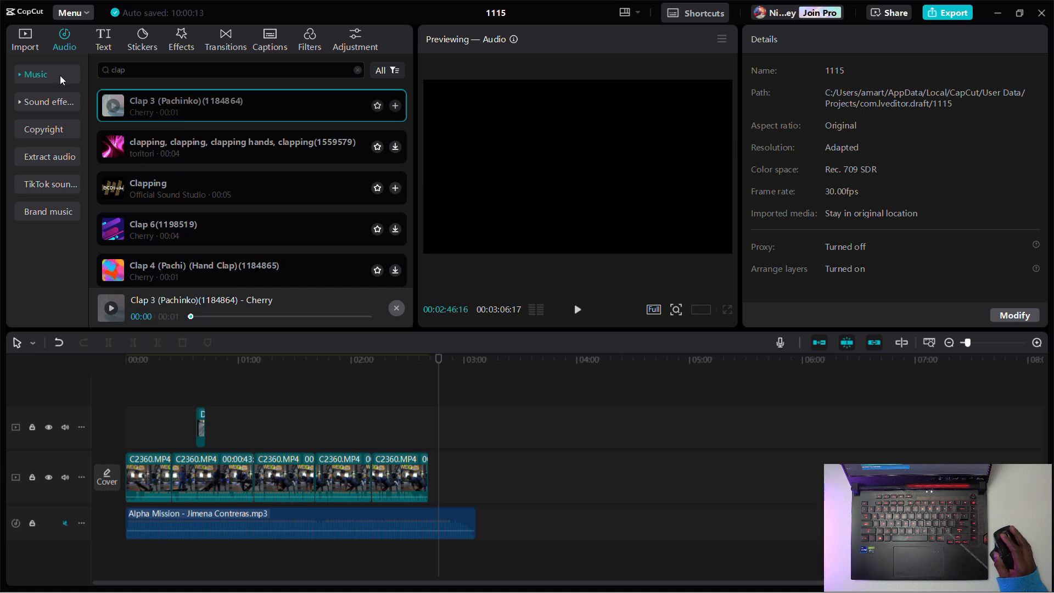
pyautogui.scroll(-1, 222, 237)
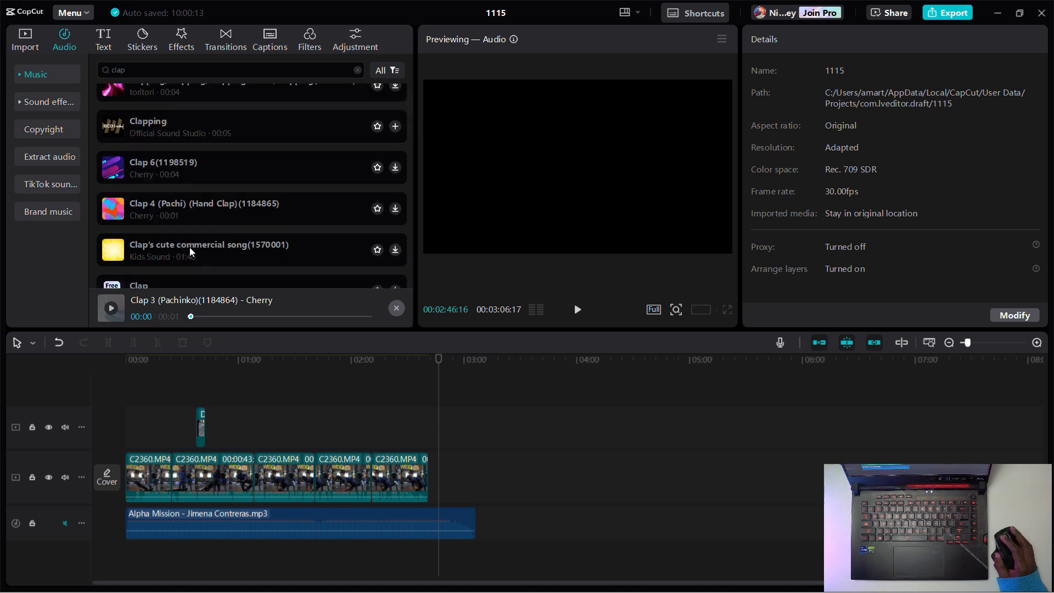
pyautogui.click(191, 248)
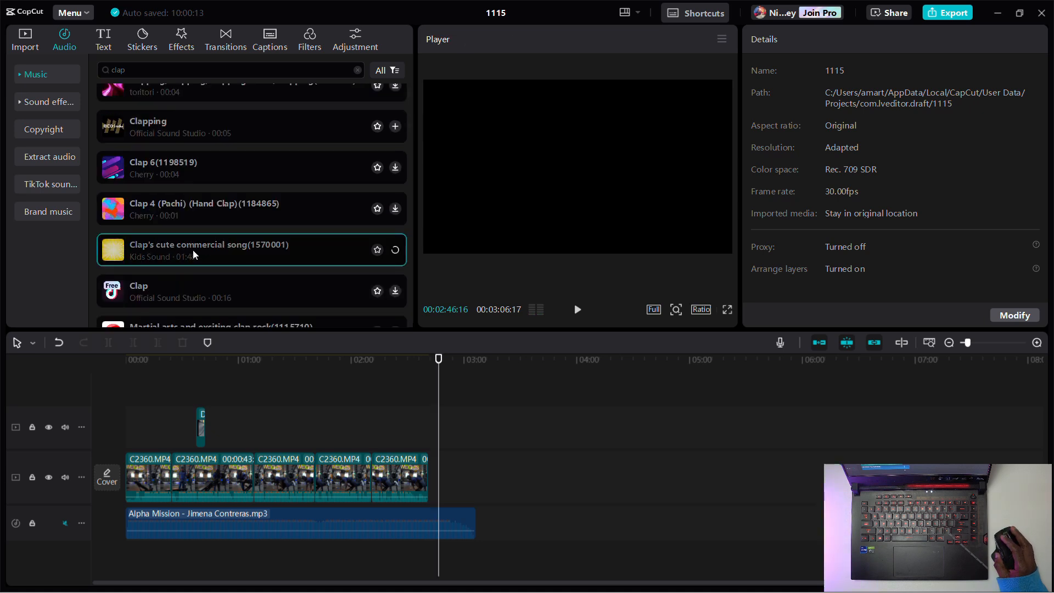
pyautogui.click(193, 173)
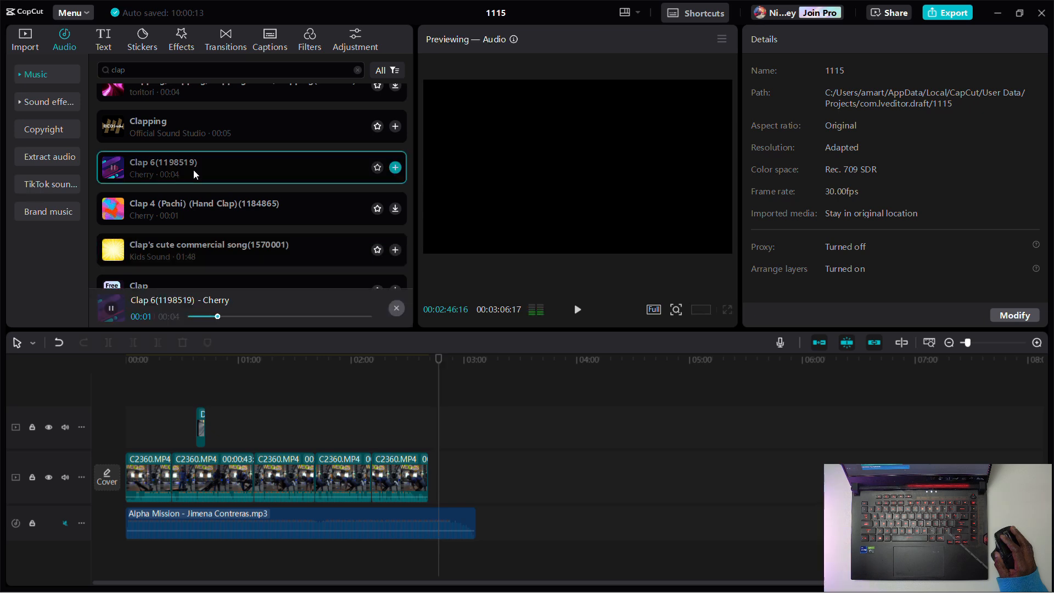
pyautogui.click(199, 126)
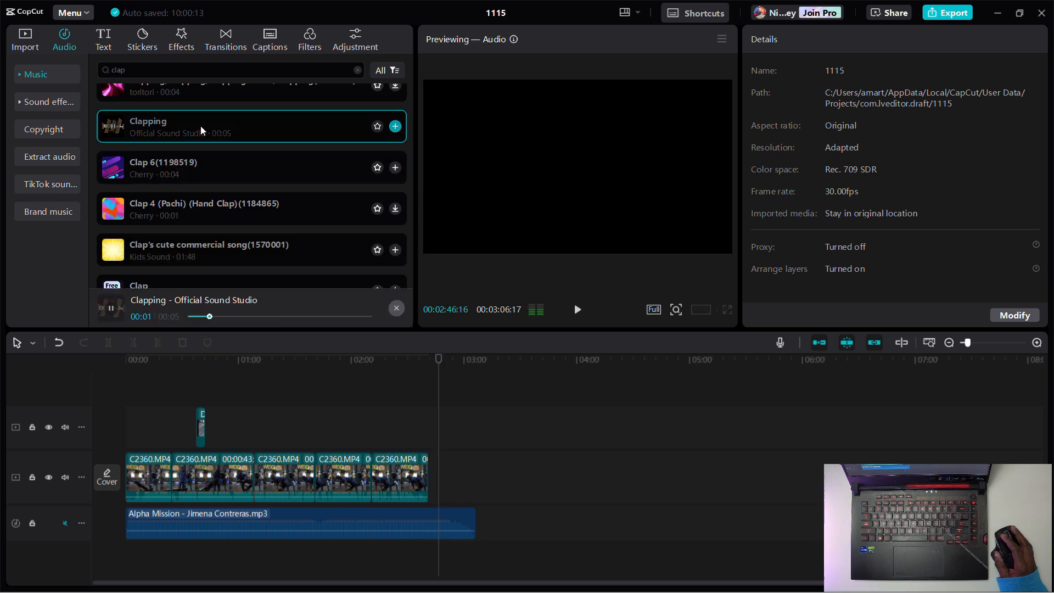
# Place the Clapping sound on a new track beneath the Alpha Mission audio and position it at about 42 seconds.
pyautogui.moveTo(200, 126); pyautogui.dragTo(130, 554)
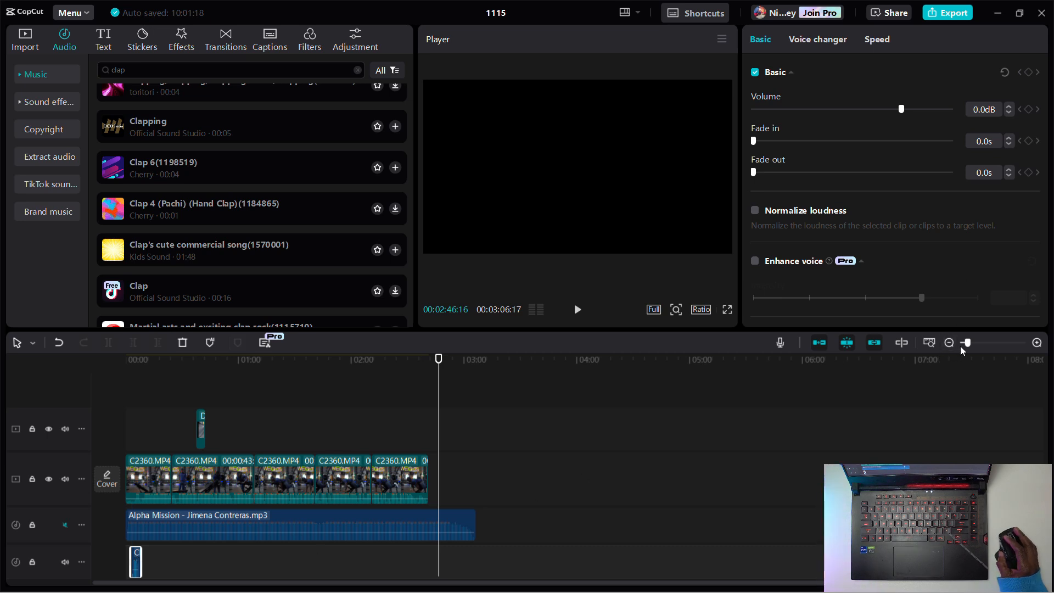
pyautogui.moveTo(965, 345)
pyautogui.mouseDown()
pyautogui.moveTo(977, 345)
pyautogui.moveTo(966, 344)
pyautogui.mouseUp()
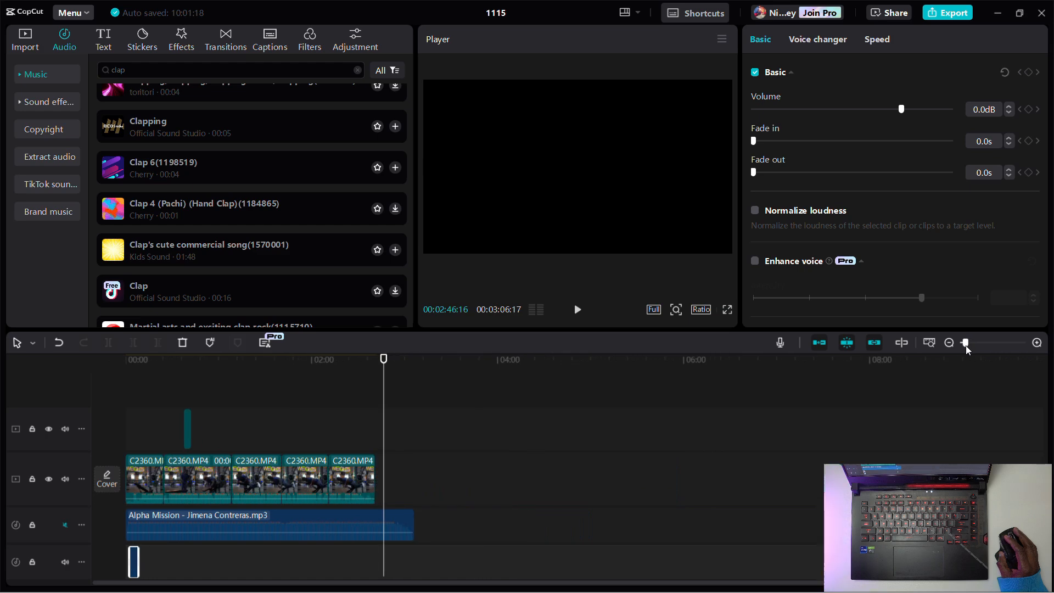
pyautogui.click(929, 342)
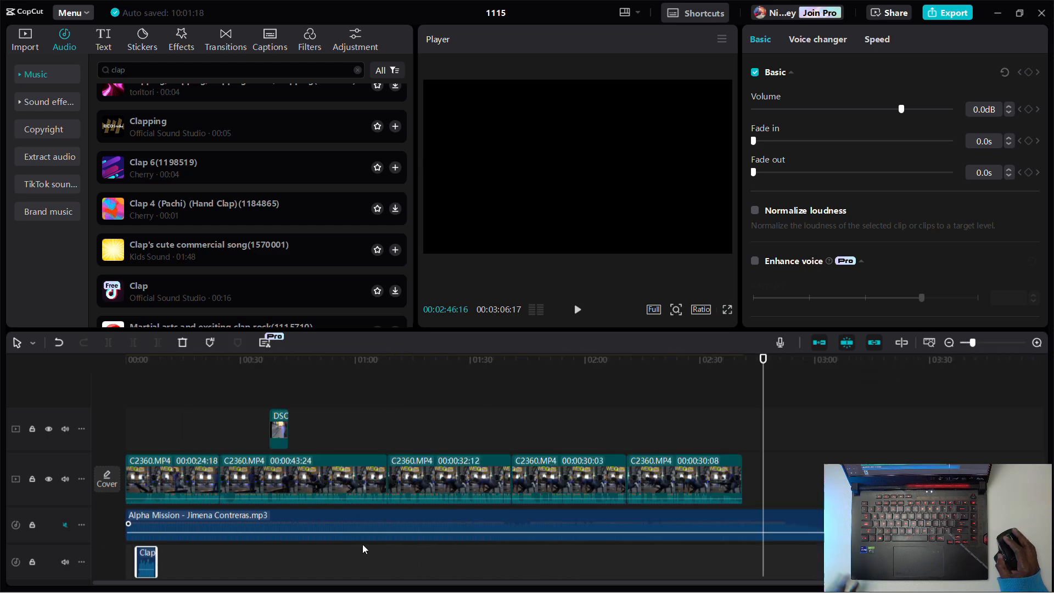
pyautogui.moveTo(146, 562); pyautogui.dragTo(295, 561)
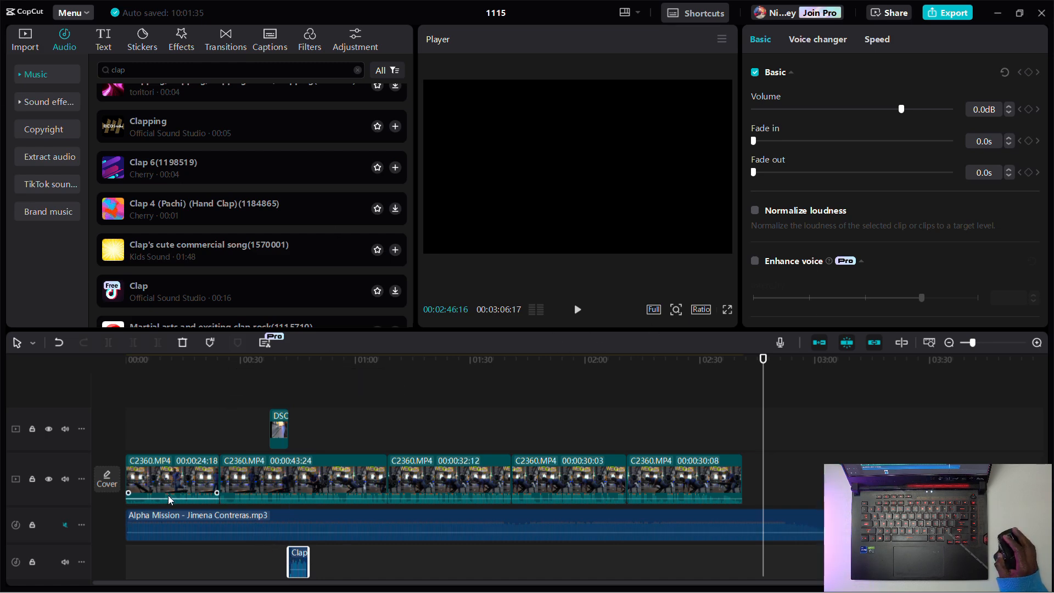
# Add a default text clip on a new top track at 00:00:00:00 and extend it to the end of the first video clip.
pyautogui.click(125, 368)
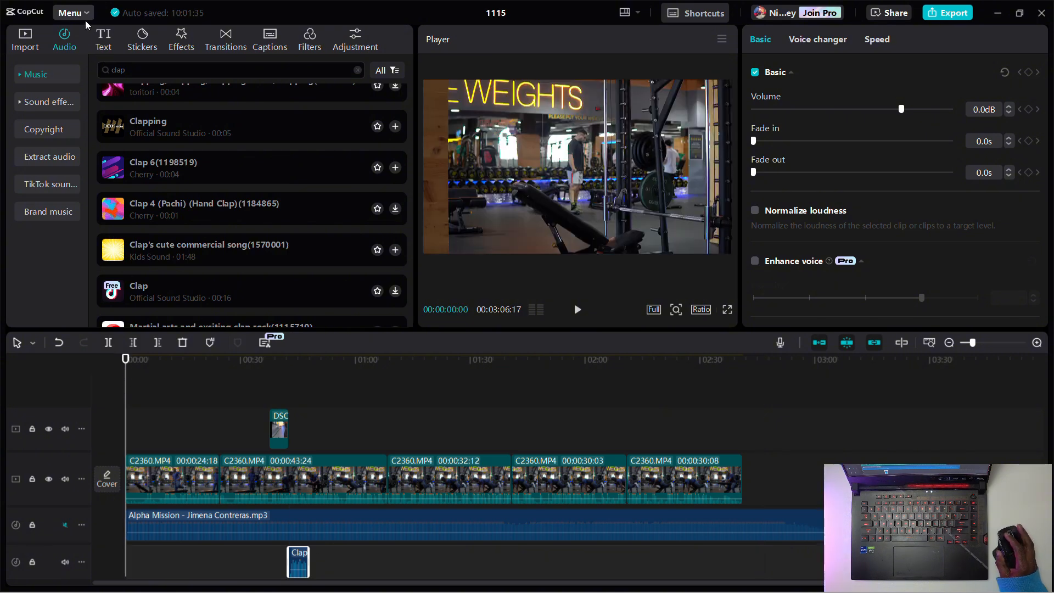
pyautogui.click(108, 38)
pyautogui.moveTo(110, 126); pyautogui.dragTo(125, 402)
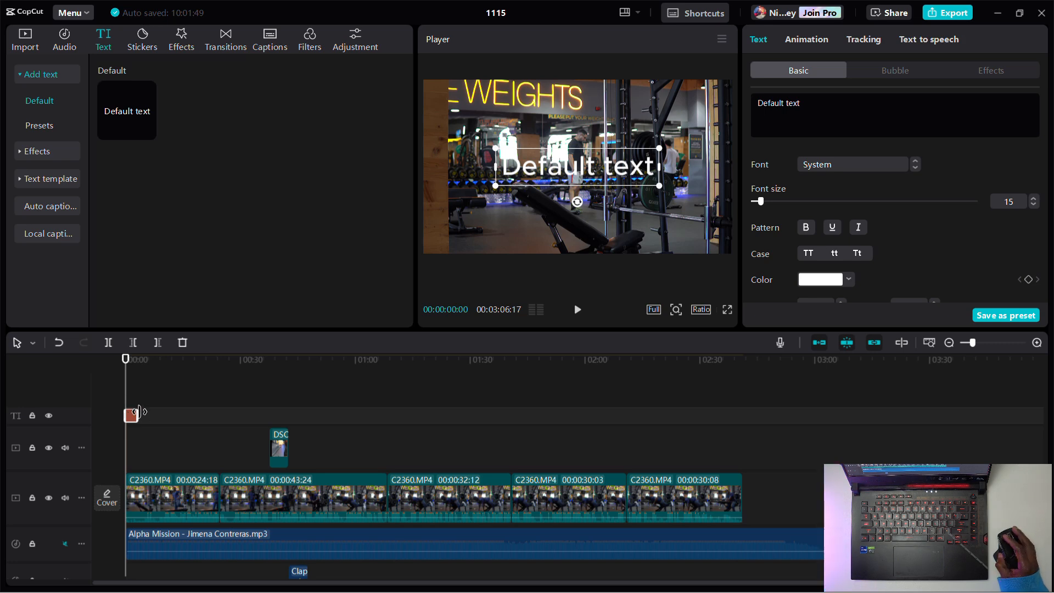
pyautogui.moveTo(139, 412); pyautogui.dragTo(219, 427)
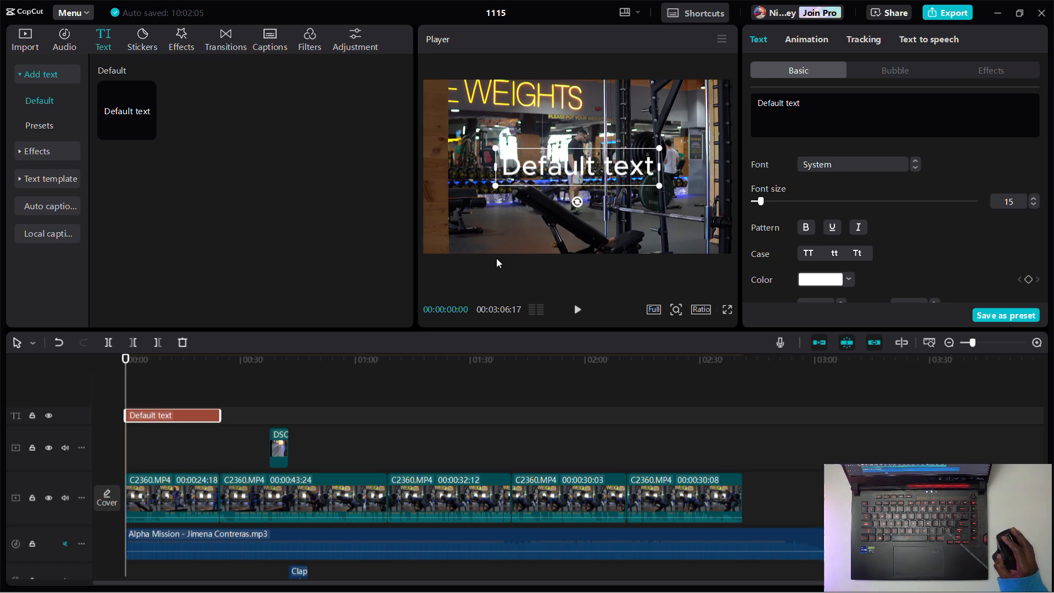
# Replace the default text with "Hello World".
pyautogui.moveTo(803, 104); pyautogui.dragTo(690, 108)
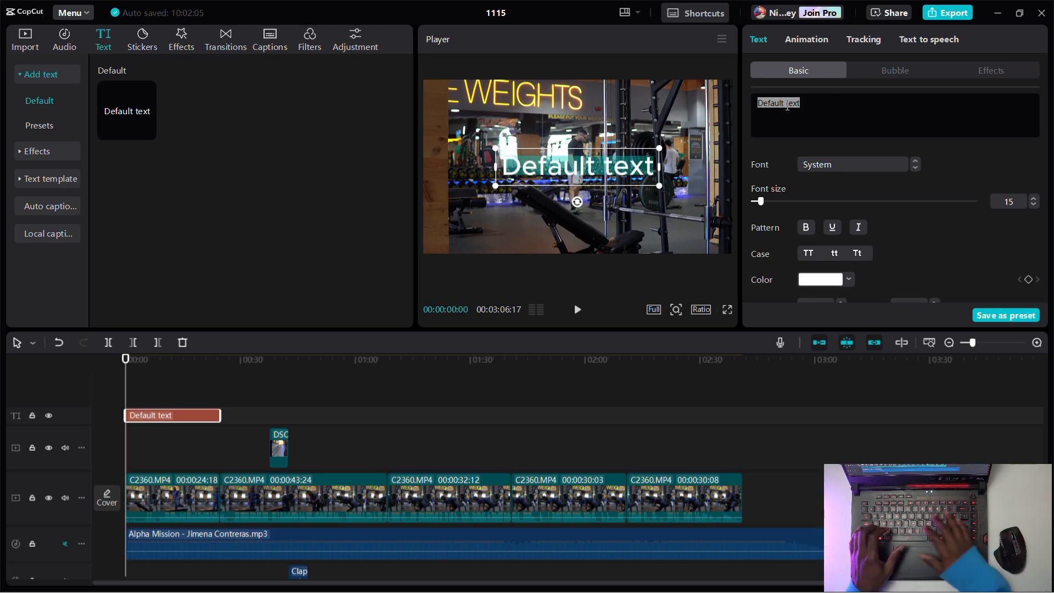
pyautogui.write('Hel')
pyautogui.write('lo')
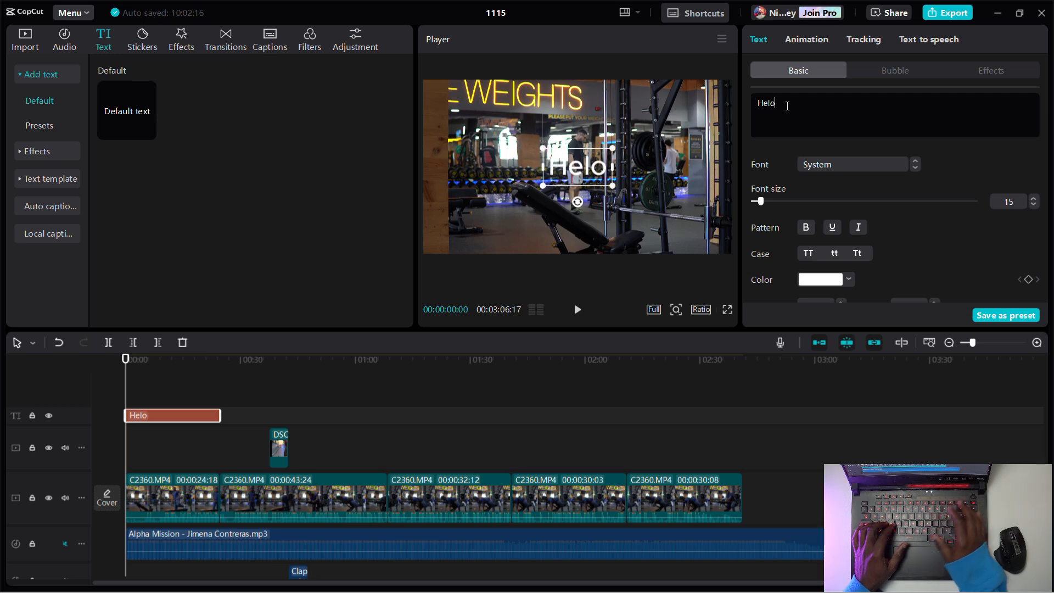
pyautogui.press('BackSpace')
pyautogui.press('BackSpace')
pyautogui.write('lo World')
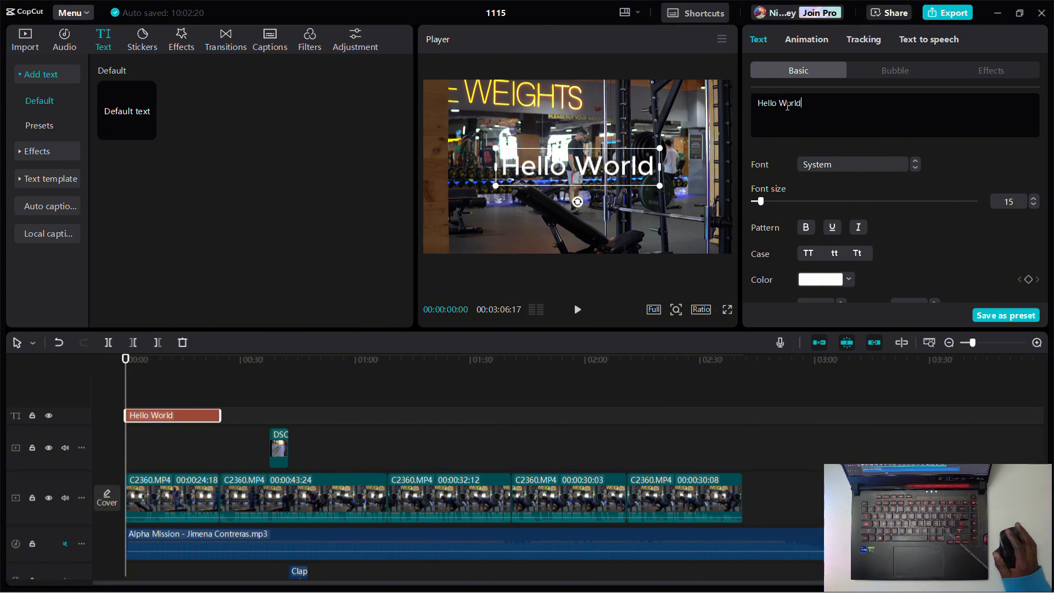
# Set the Hello World text's font to Oswald-RgIt.
pyautogui.click(832, 166)
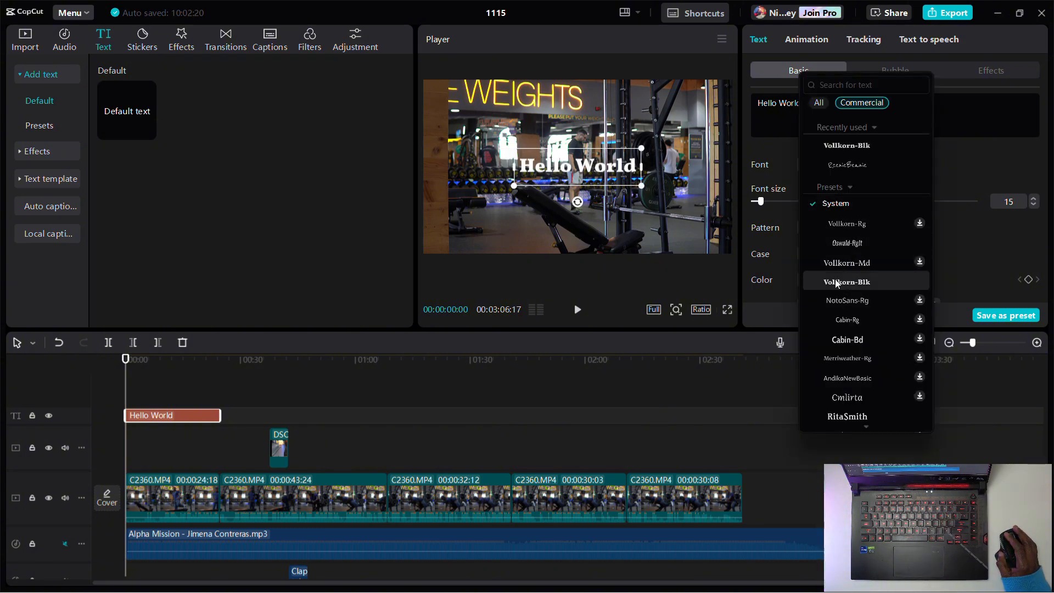
pyautogui.click(843, 245)
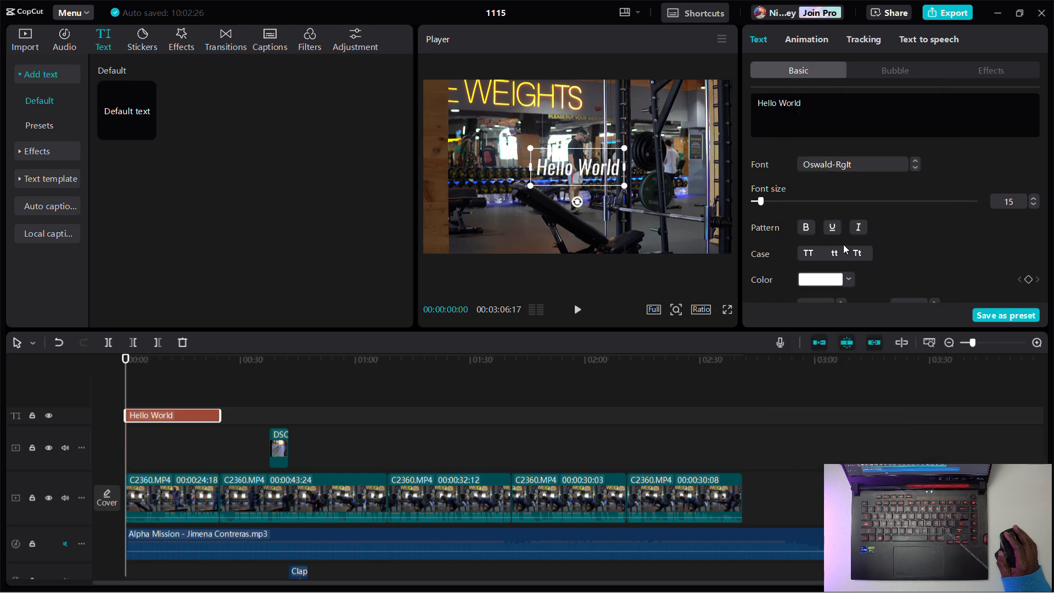
pyautogui.click(828, 164)
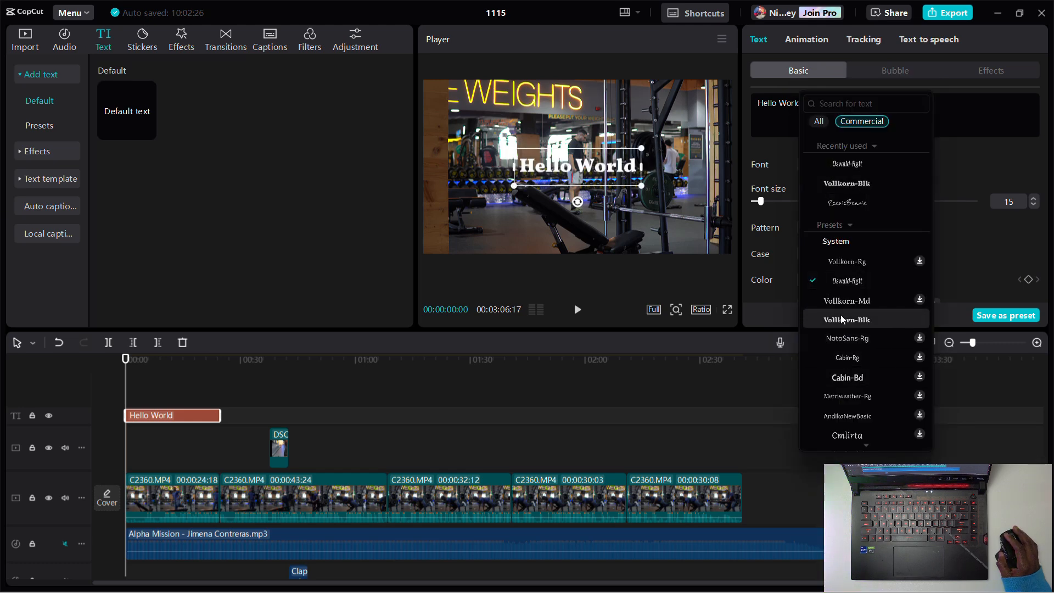
pyautogui.click(839, 281)
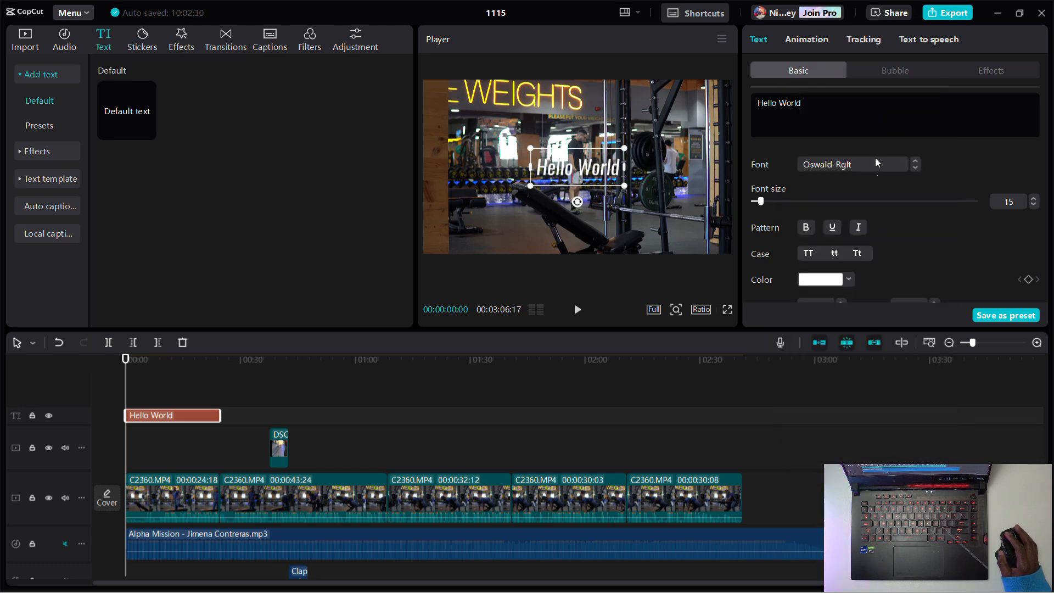
# Make the Hello World text bold and italic, try underlining it, and convert it to all capitals.
pyautogui.click(805, 227)
pyautogui.click(858, 229)
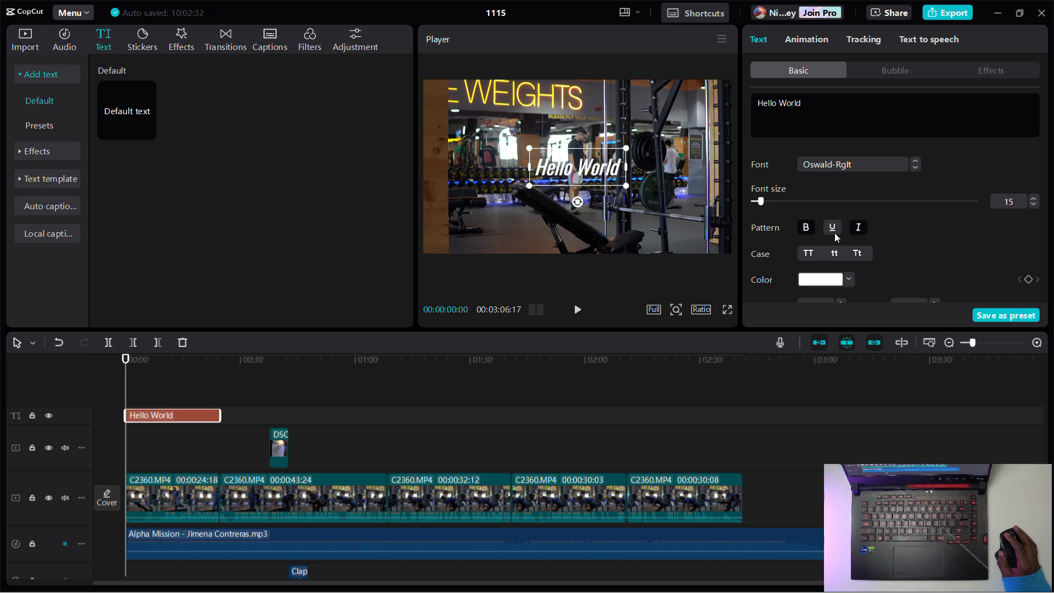
pyautogui.click(834, 232)
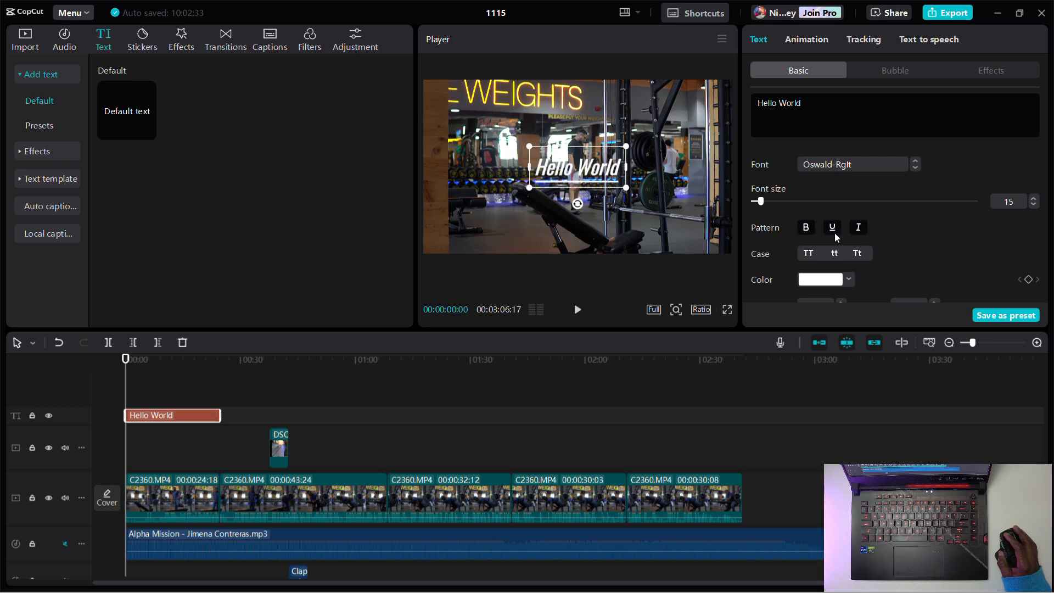
pyautogui.click(812, 253)
# Try red shades for the HELLO WORLD text's color and set it to near-white.
pyautogui.scroll(-2, 875, 260)
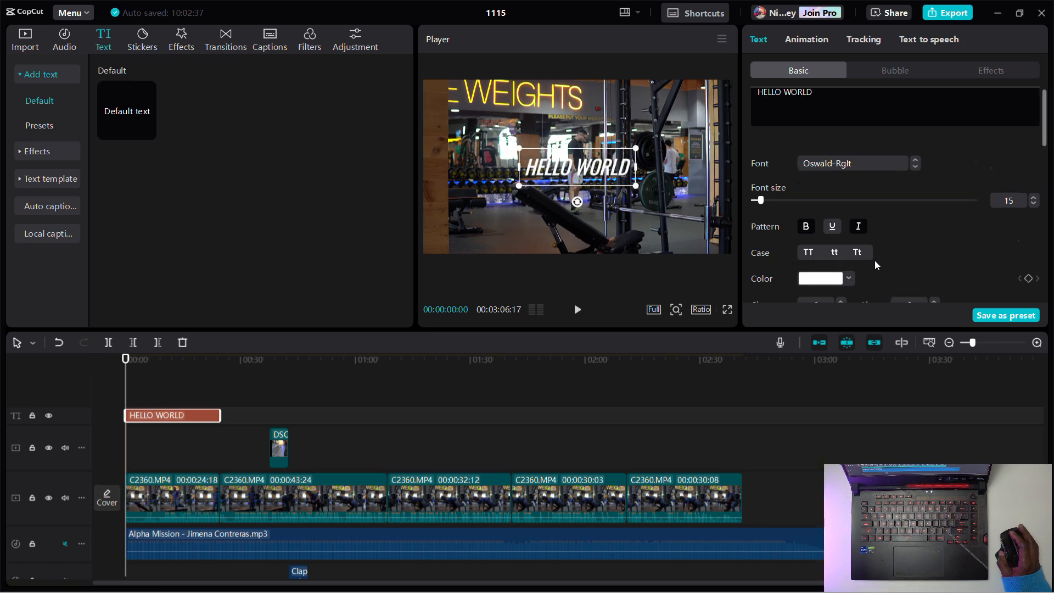
pyautogui.click(848, 230)
pyautogui.click(861, 268)
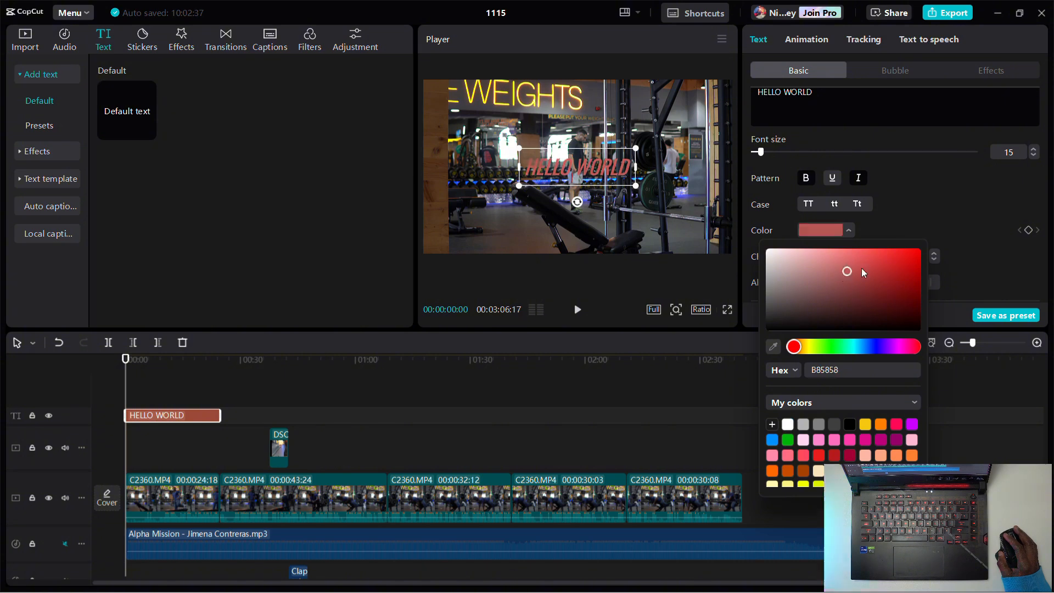
pyautogui.moveTo(861, 267); pyautogui.dragTo(1025, 210)
pyautogui.moveTo(920, 251); pyautogui.dragTo(750, 254)
pyautogui.click(955, 238)
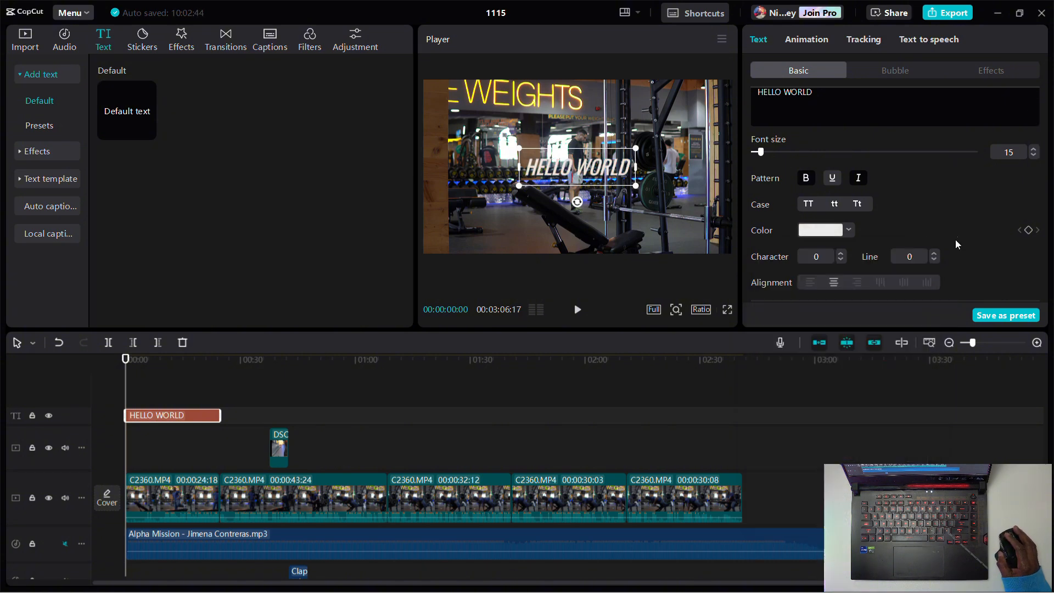
# Try several preset styles on the HELLO WORLD text, including red with a white outline, and apply white with a black outline.
pyautogui.scroll(-3, 953, 239)
pyautogui.scroll(-5, 950, 236)
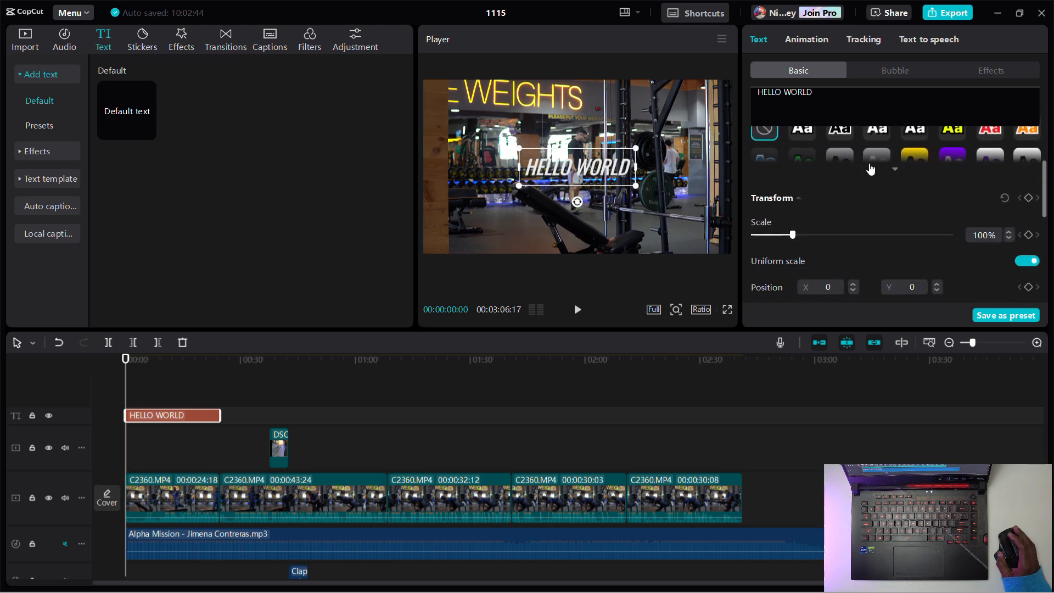
pyautogui.scroll(2, 872, 208)
pyautogui.click(894, 220)
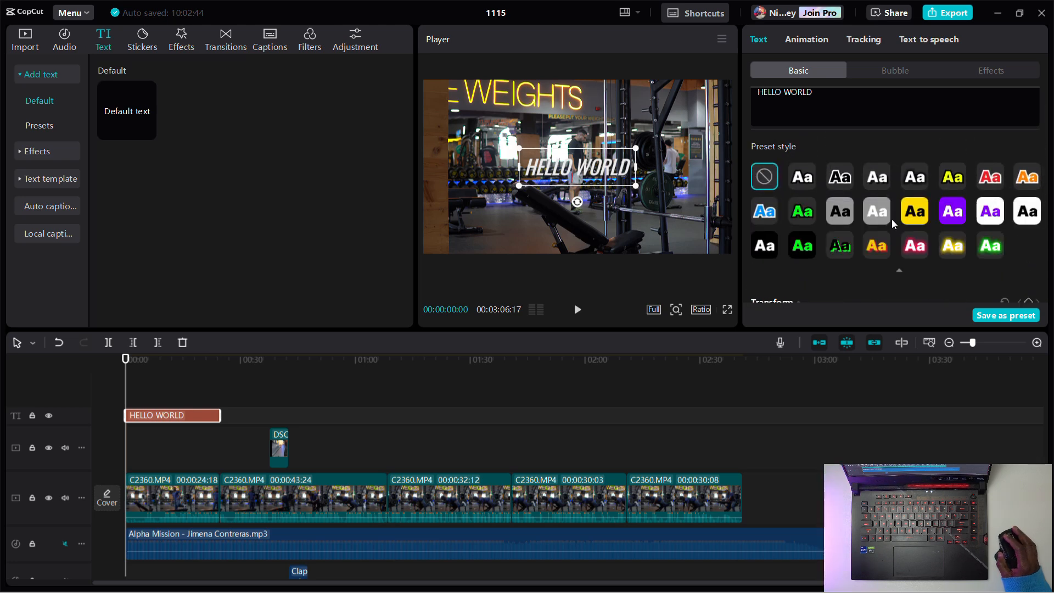
pyautogui.click(915, 176)
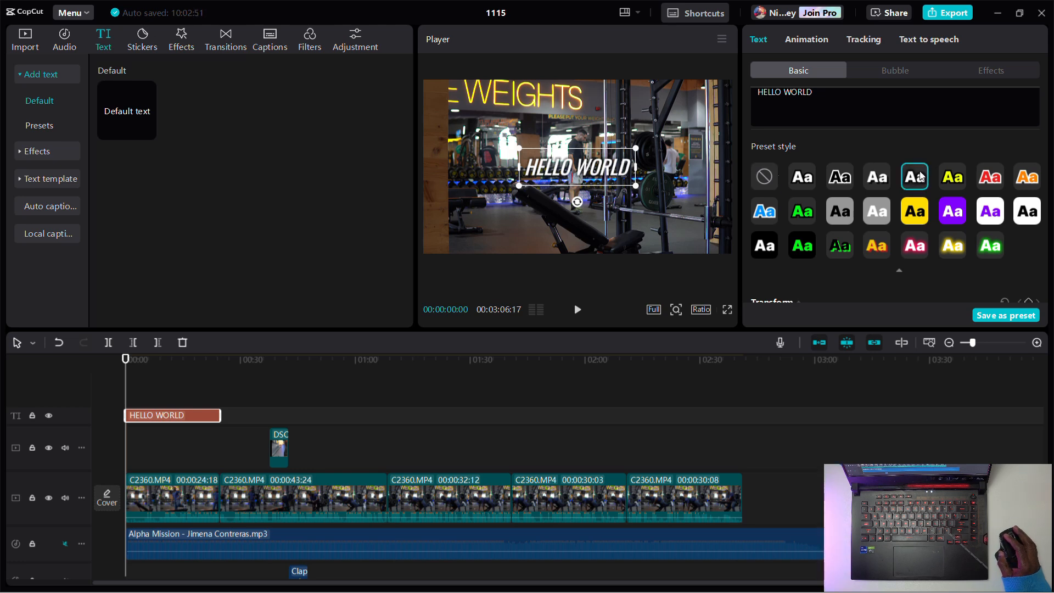
pyautogui.click(872, 180)
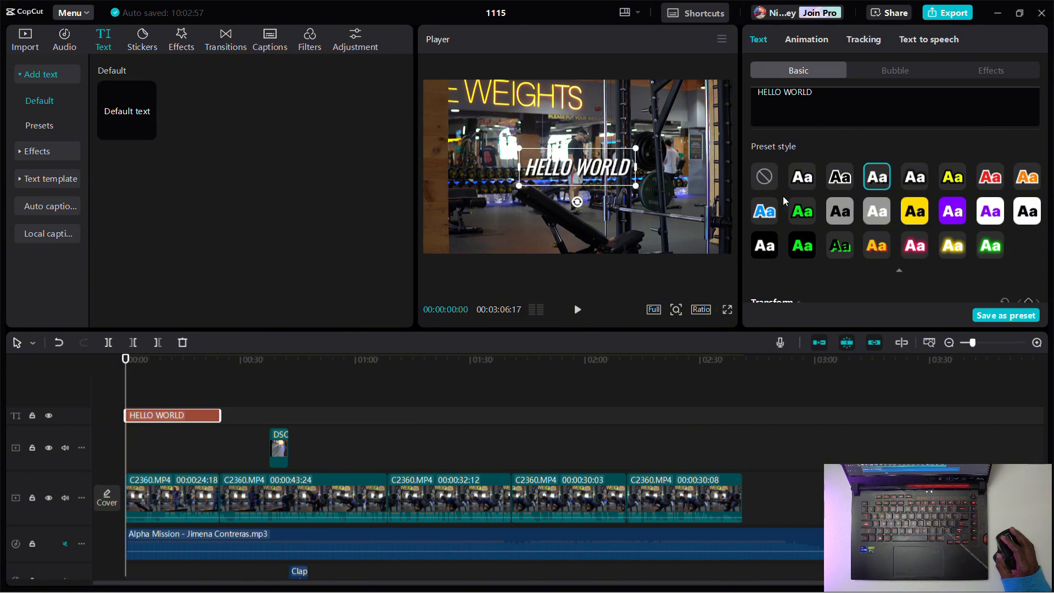
pyautogui.click(807, 181)
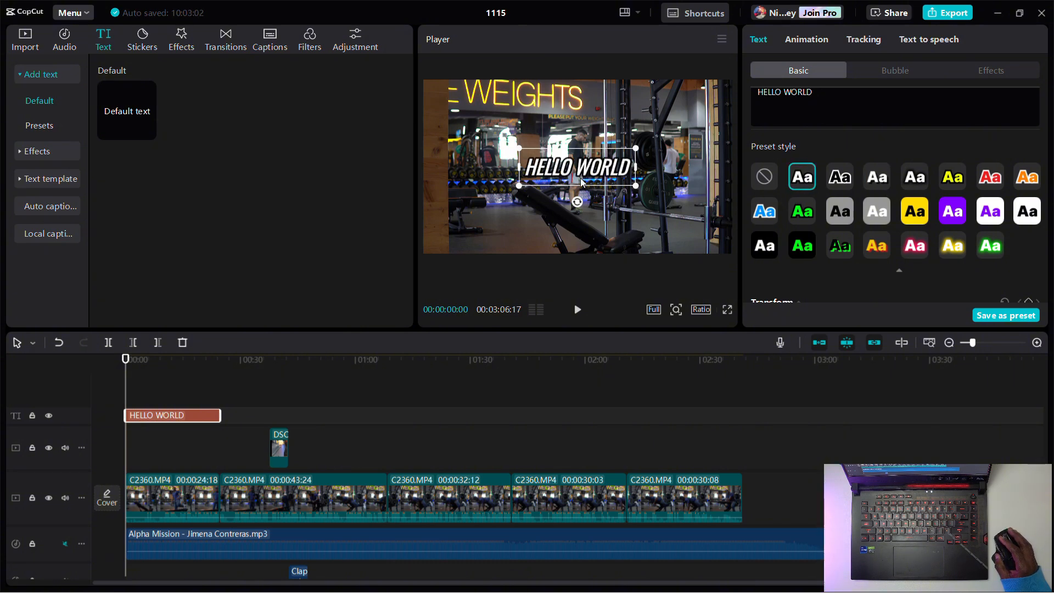
pyautogui.click(990, 177)
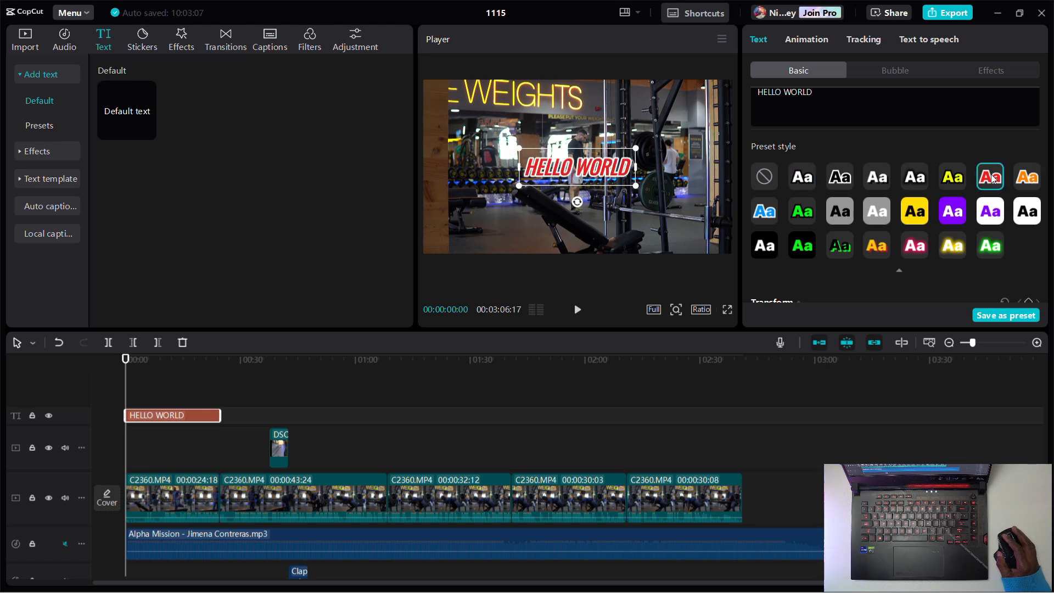
pyautogui.click(811, 180)
# Reduce the HELLO WORLD text's scale to 99%.
pyautogui.scroll(-5, 835, 242)
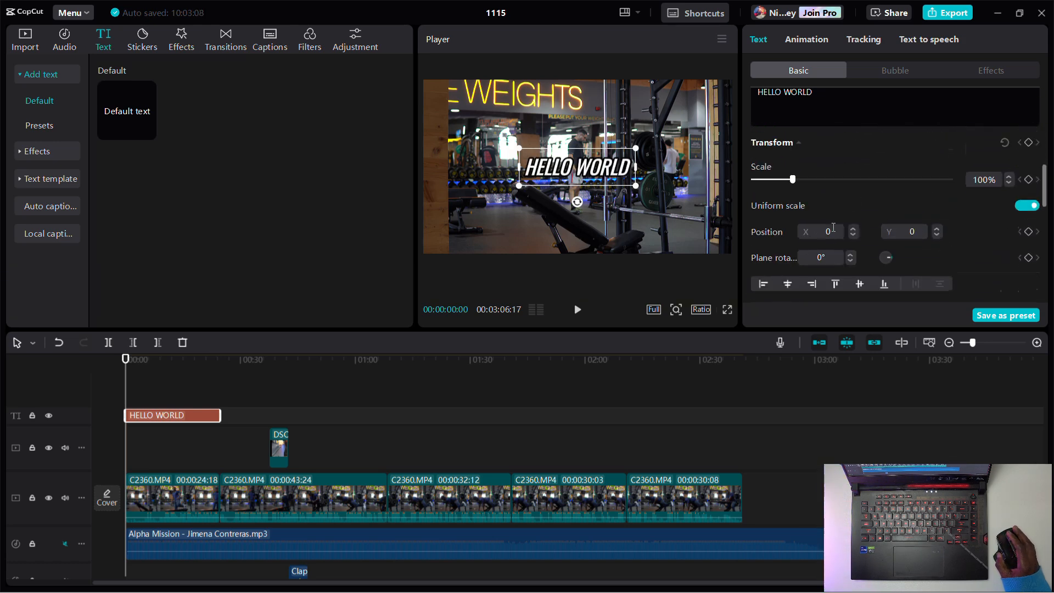
pyautogui.scroll(5, 831, 226)
pyautogui.scroll(-4, 832, 224)
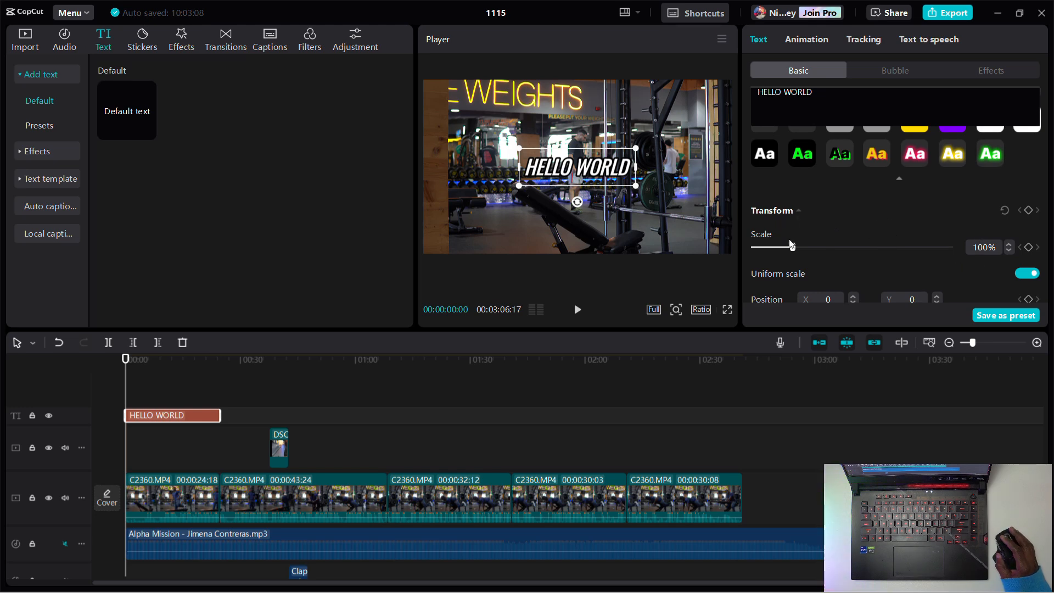
pyautogui.moveTo(792, 245)
pyautogui.mouseDown()
pyautogui.moveTo(816, 247)
pyautogui.moveTo(791, 251)
pyautogui.mouseUp()
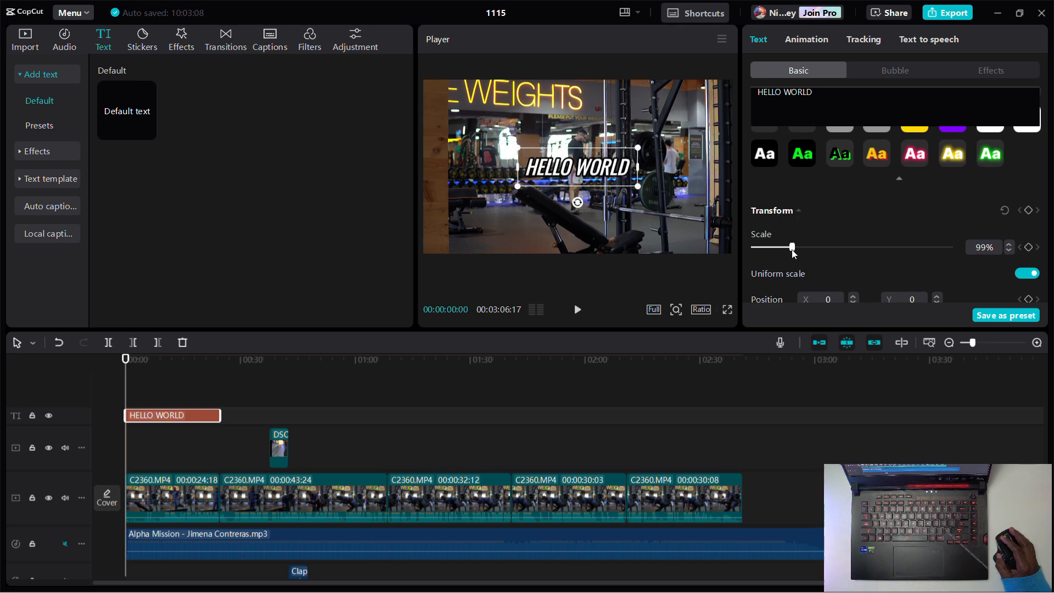
# Try larger font sizes up to 24 for the HELLO WORLD text and set the font size to 21.
pyautogui.scroll(6, 933, 239)
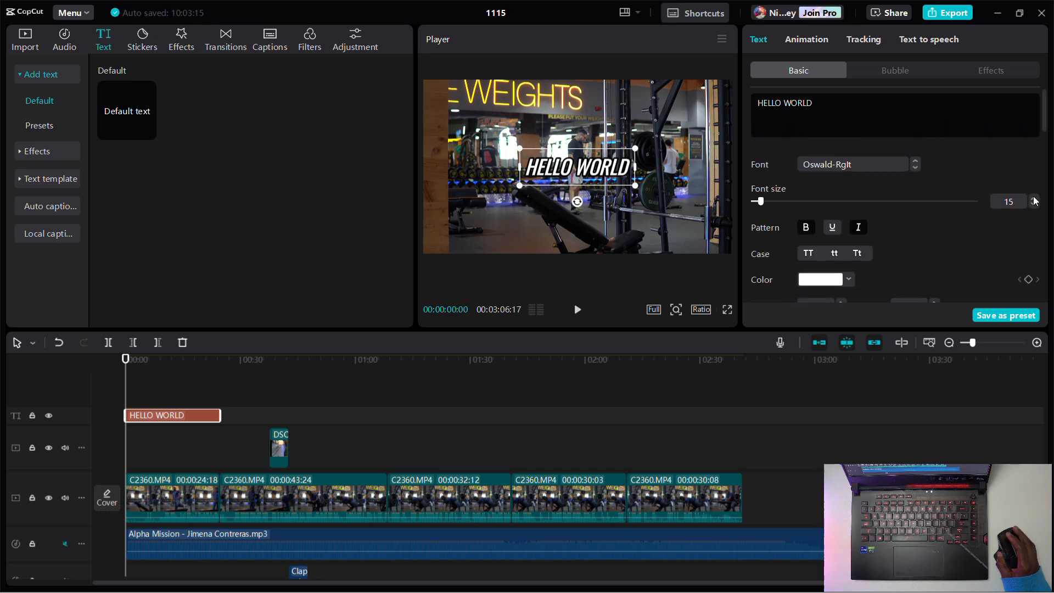
pyautogui.click(1034, 199)
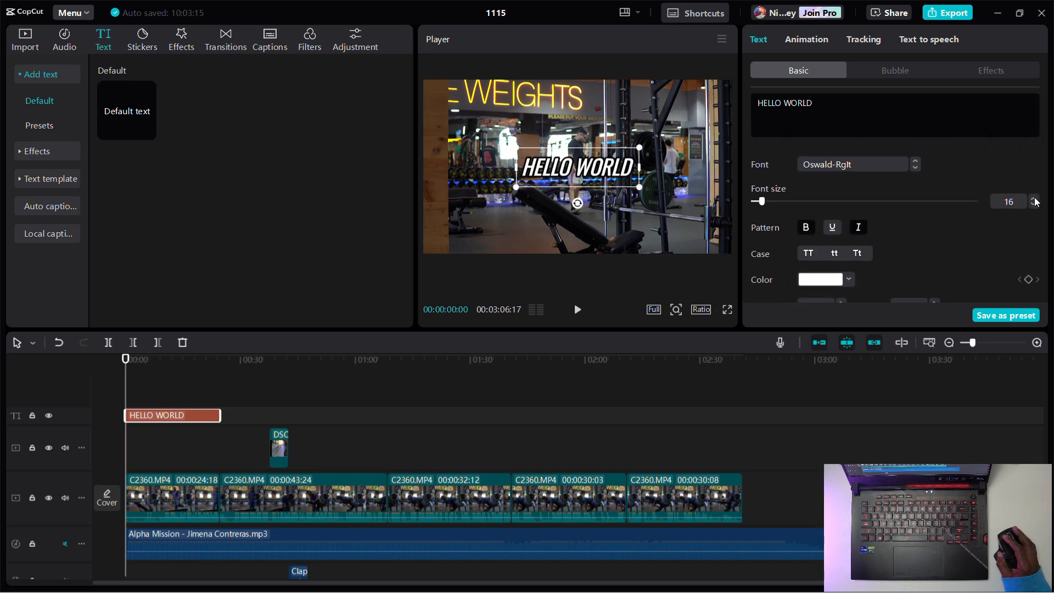
pyautogui.click(1034, 200)
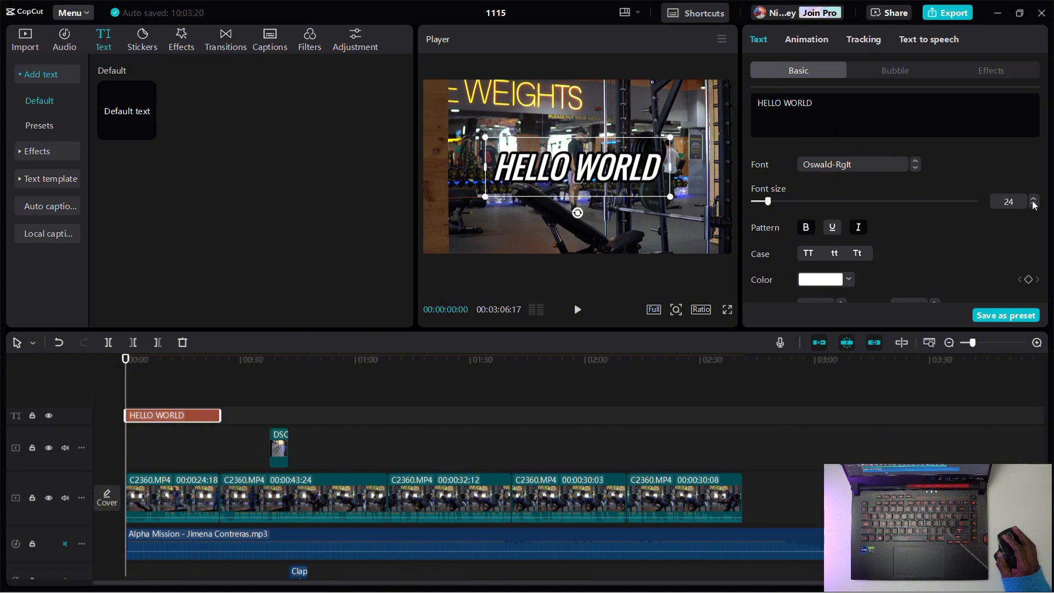
pyautogui.click(1033, 204)
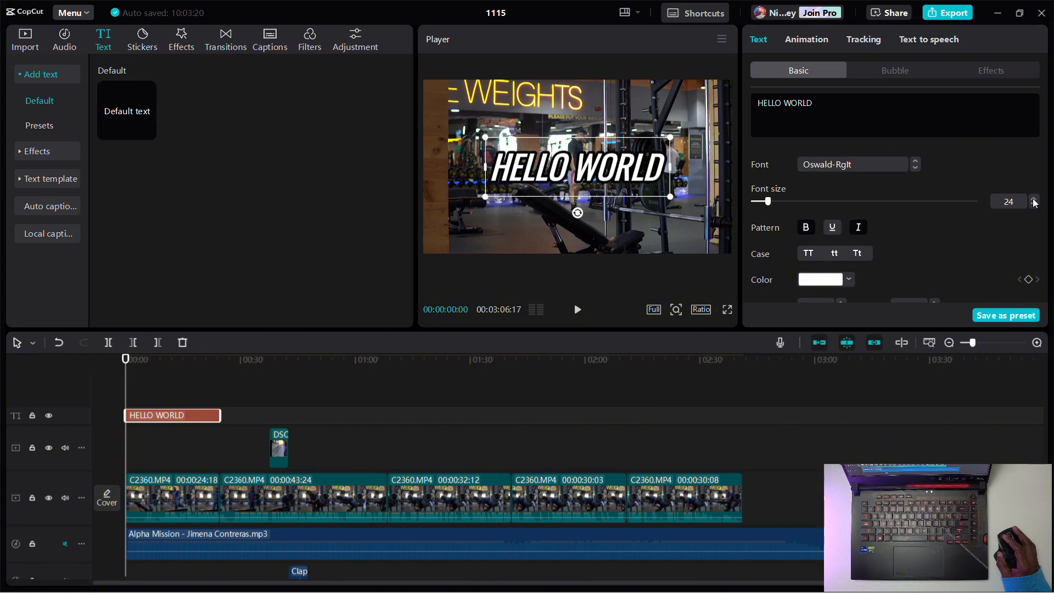
pyautogui.click(1035, 205)
pyautogui.click(1035, 206)
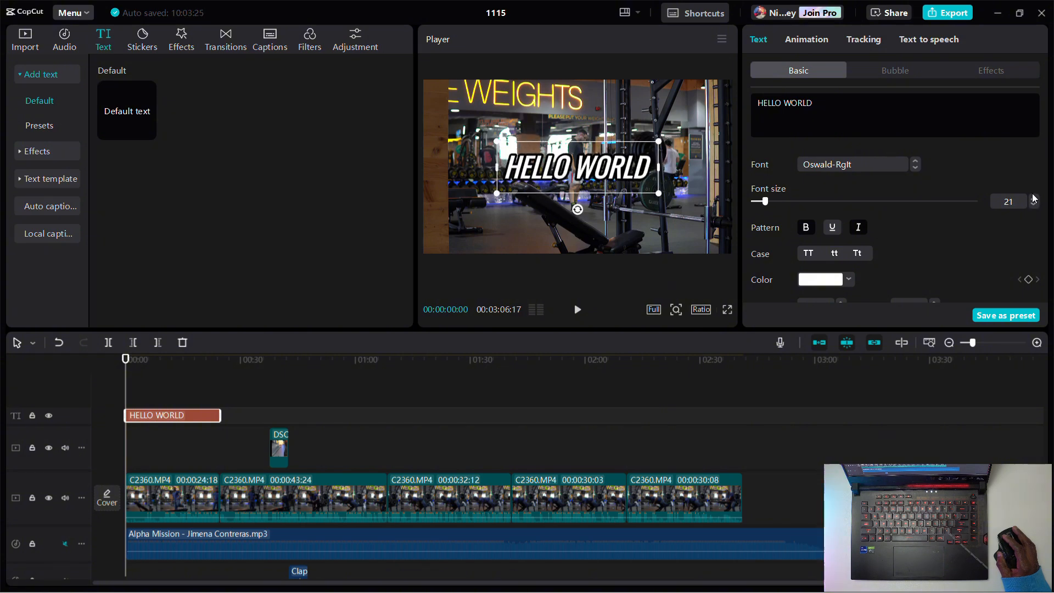
# Set the HELLO WORLD text's scale to 96%.
pyautogui.scroll(-8, 1002, 226)
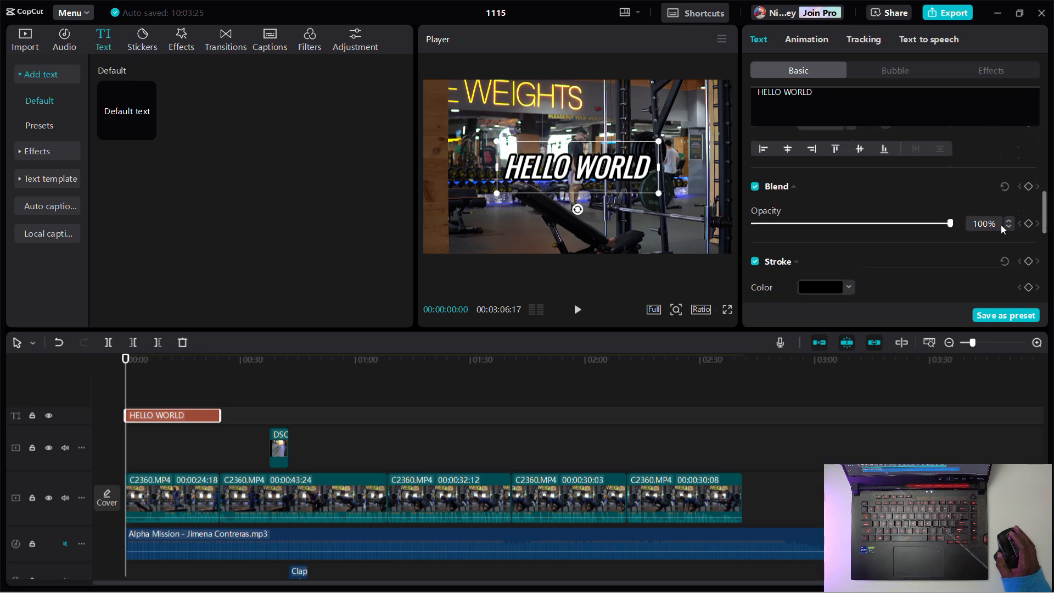
pyautogui.scroll(3, 1000, 224)
pyautogui.scroll(3, 1000, 223)
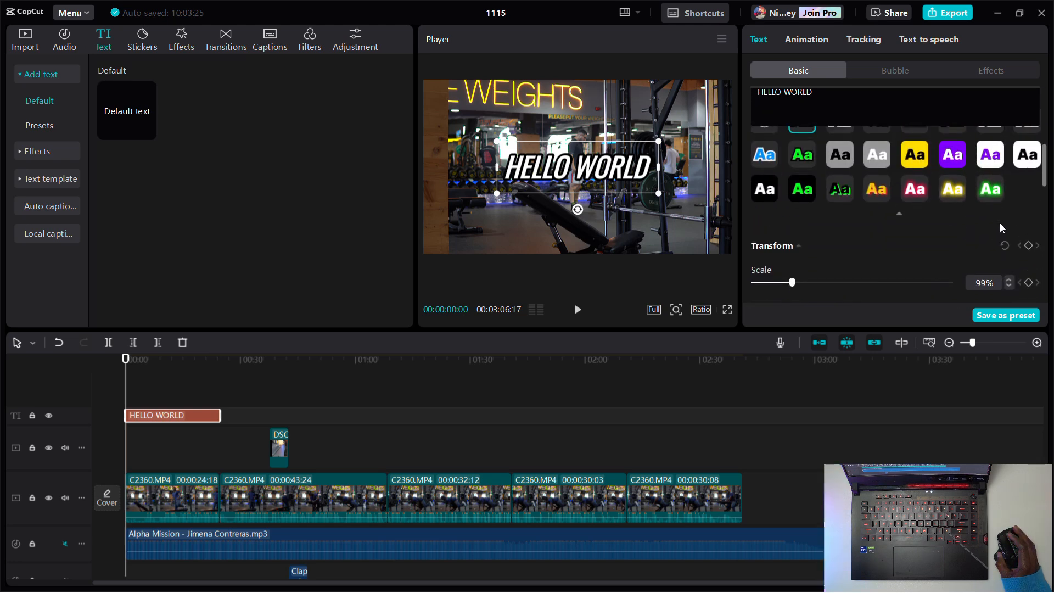
pyautogui.scroll(-1, 999, 223)
pyautogui.moveTo(796, 236); pyautogui.dragTo(790, 236)
# Increase the thickness of the HELLO WORLD text's black stroke to 93.
pyautogui.scroll(-6, 933, 237)
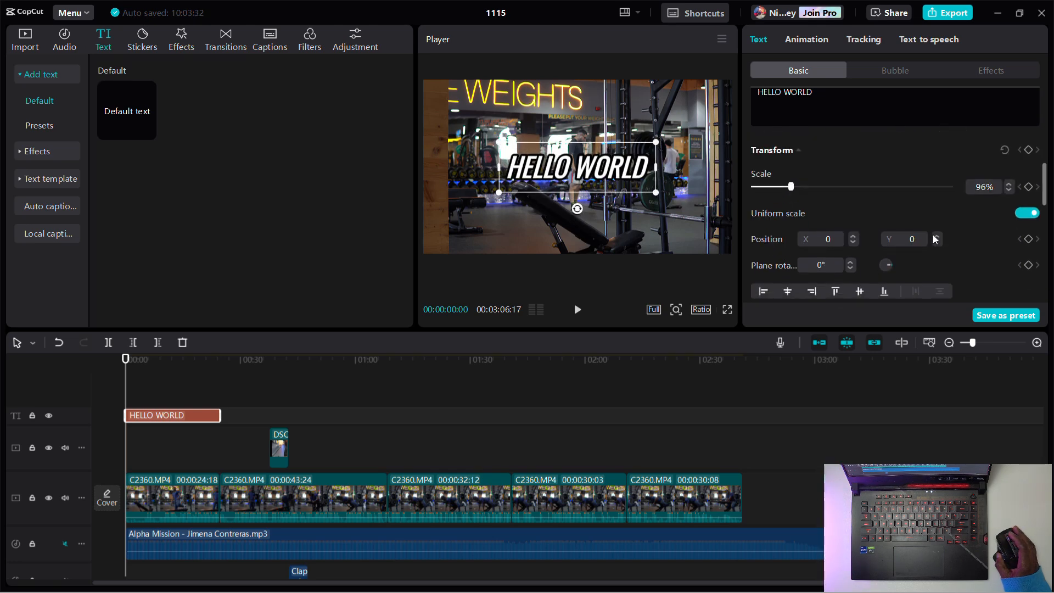
pyautogui.scroll(2, 802, 233)
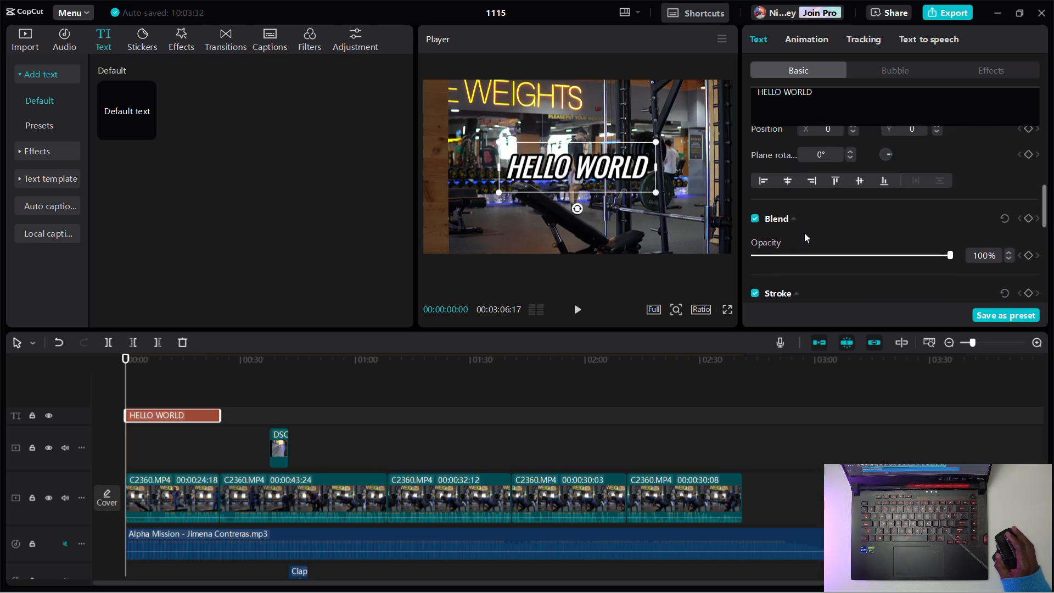
pyautogui.scroll(3, 805, 233)
pyautogui.scroll(-1, 814, 198)
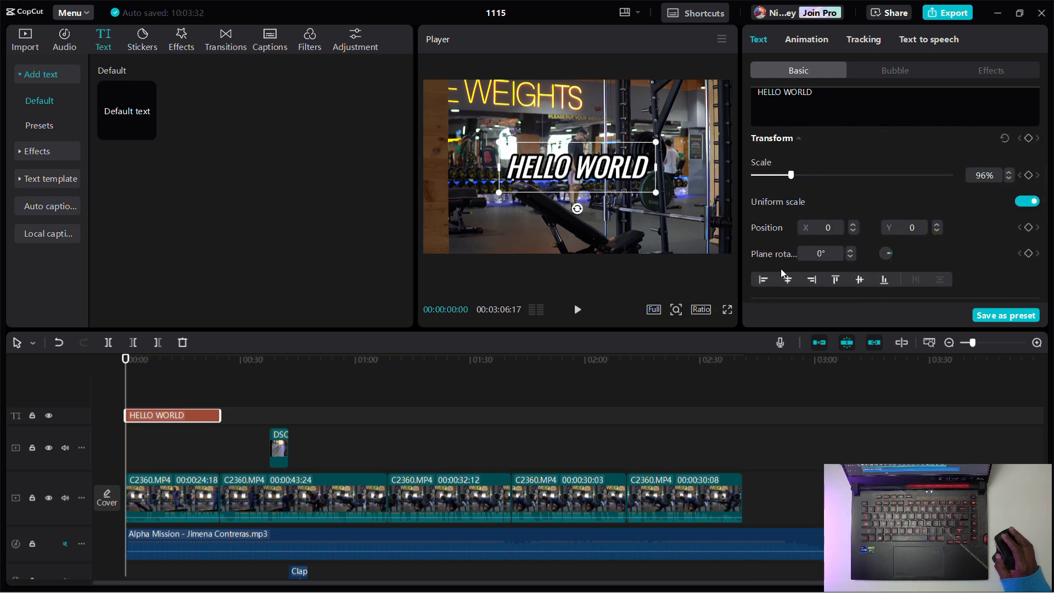
pyautogui.scroll(-3, 820, 269)
pyautogui.scroll(-2, 792, 271)
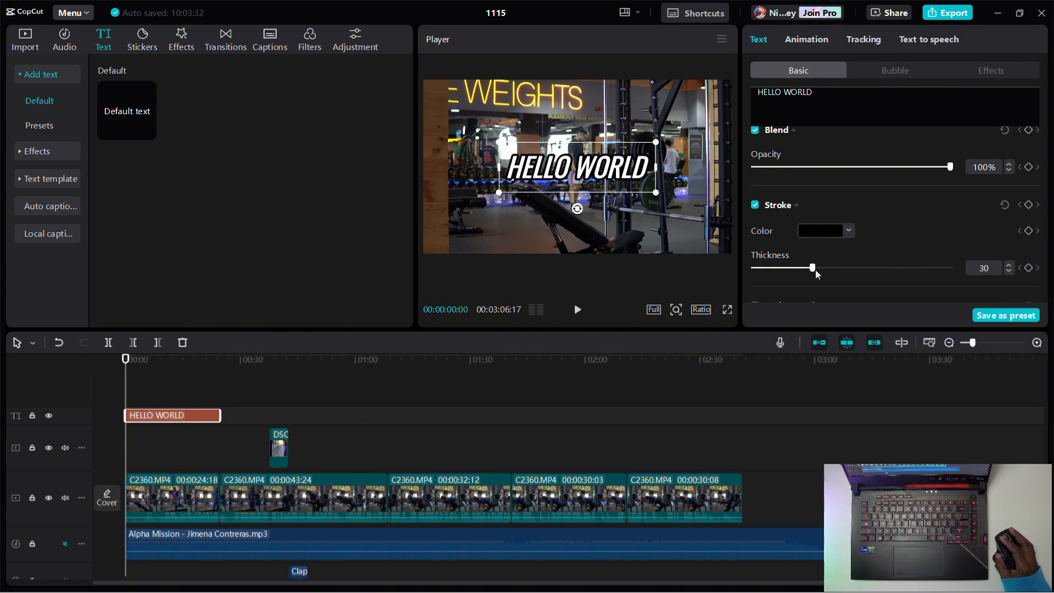
pyautogui.moveTo(814, 268); pyautogui.dragTo(940, 269)
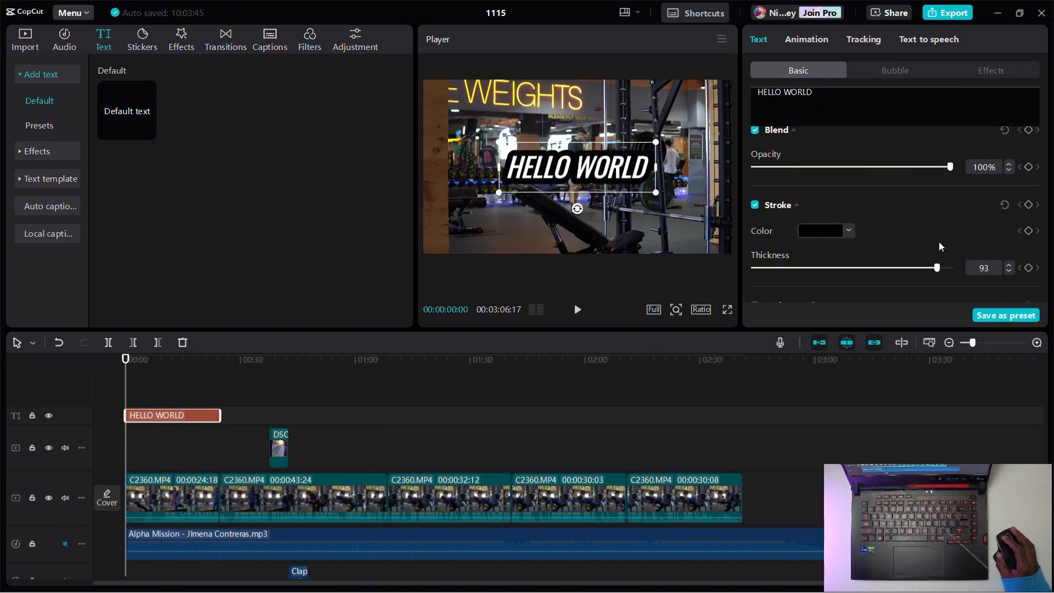
# Enable a black shadow on the HELLO WORLD text and set its opacity to 77%.
pyautogui.scroll(-5, 937, 247)
pyautogui.scroll(3, 933, 246)
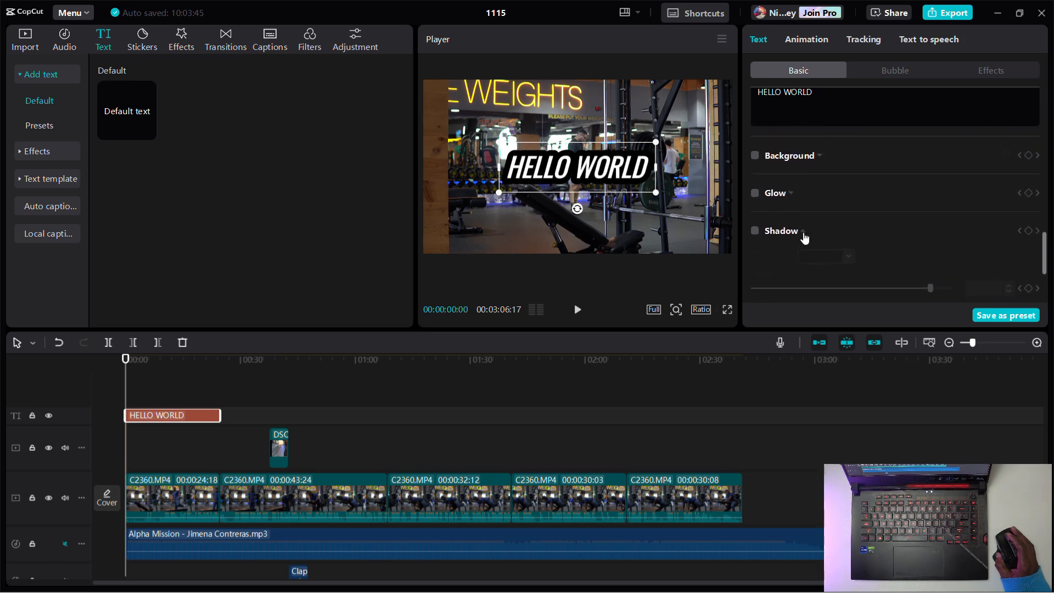
pyautogui.click(755, 230)
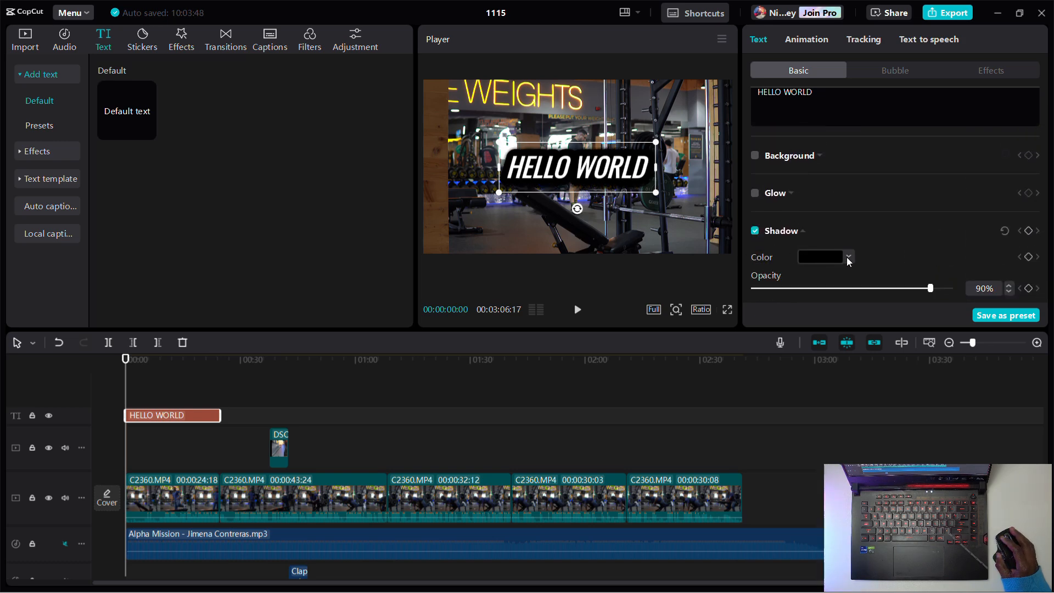
pyautogui.moveTo(910, 291)
pyautogui.mouseDown()
pyautogui.moveTo(789, 302)
pyautogui.moveTo(958, 296)
pyautogui.moveTo(833, 286)
pyautogui.moveTo(902, 288)
pyautogui.mouseUp()
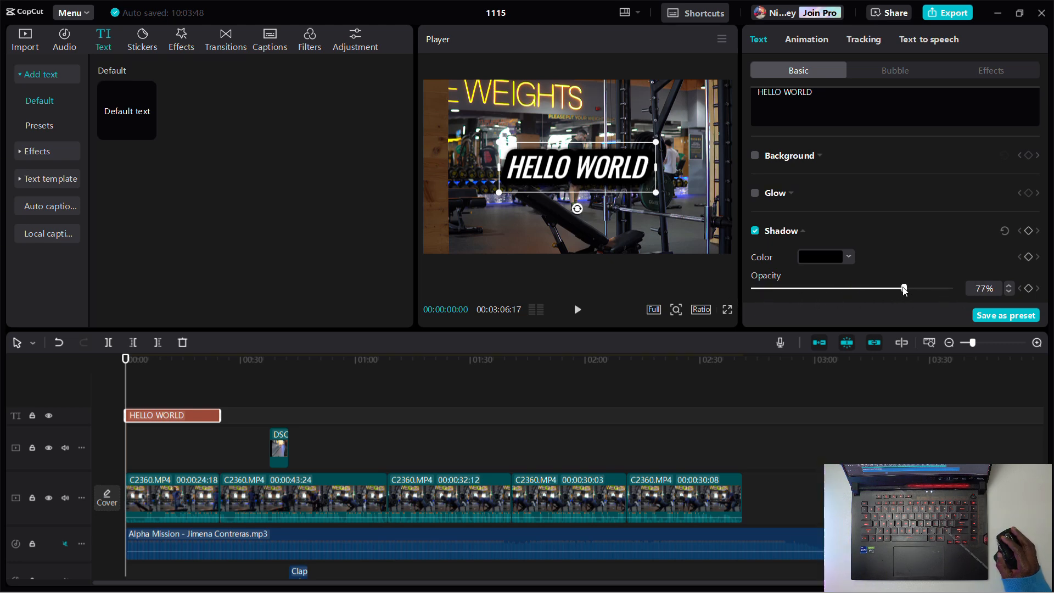
# Try the "What a nice day" bubble on the HELLO WORLD text and remove it.
pyautogui.click(894, 70)
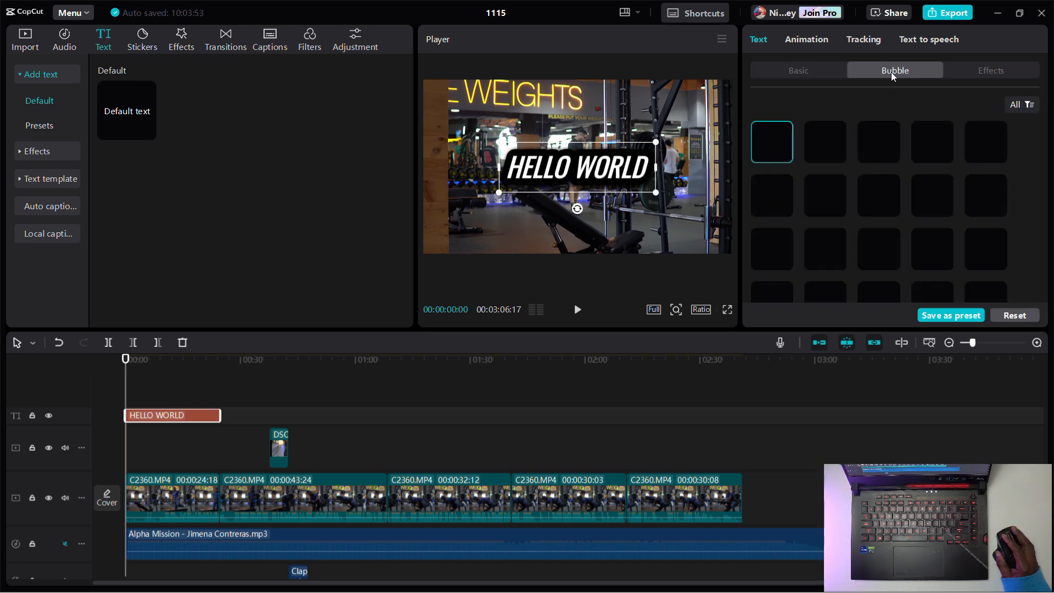
pyautogui.click(824, 141)
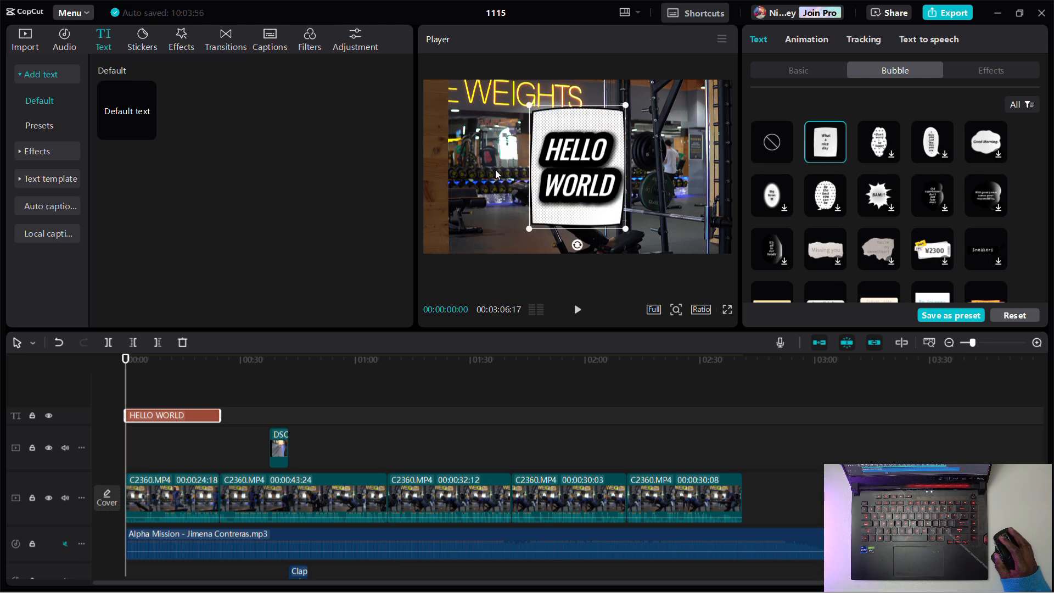
pyautogui.click(768, 154)
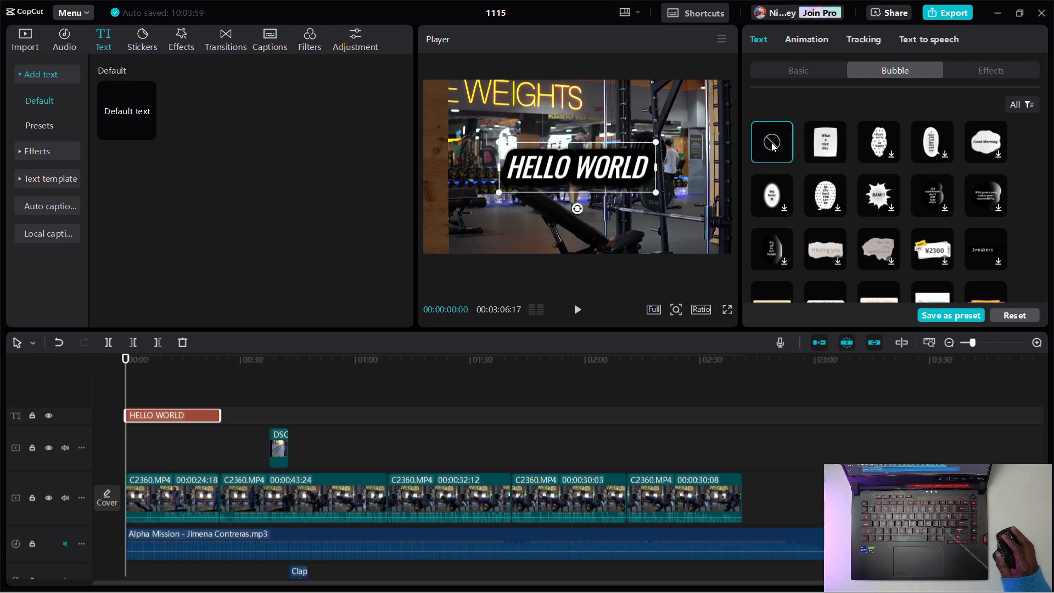
# Try two black-and-white outlined text effects and the red one on HELLO WORLD, and remove the effect.
pyautogui.click(985, 71)
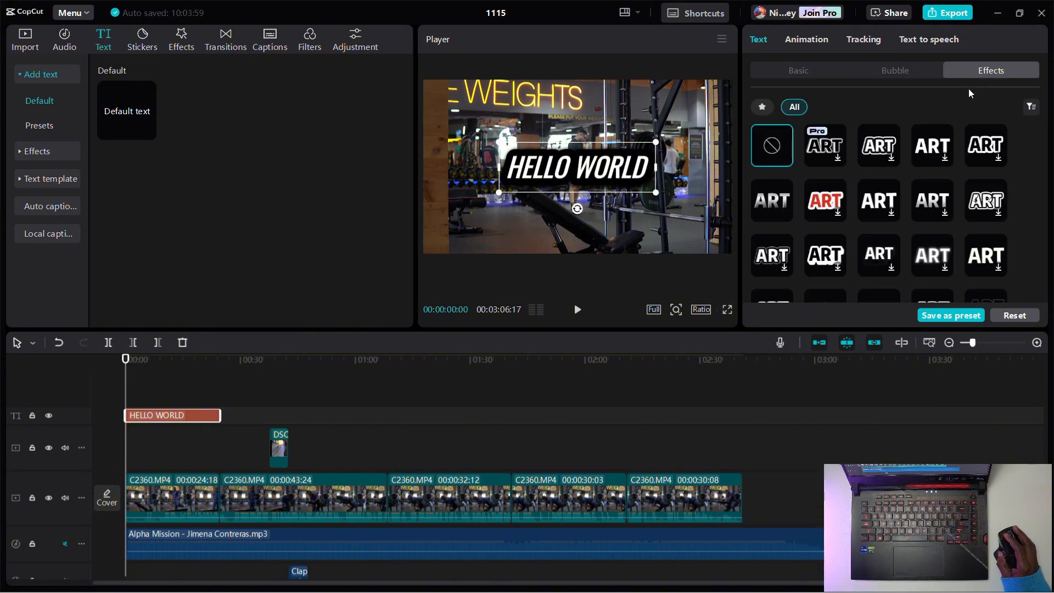
pyautogui.click(870, 145)
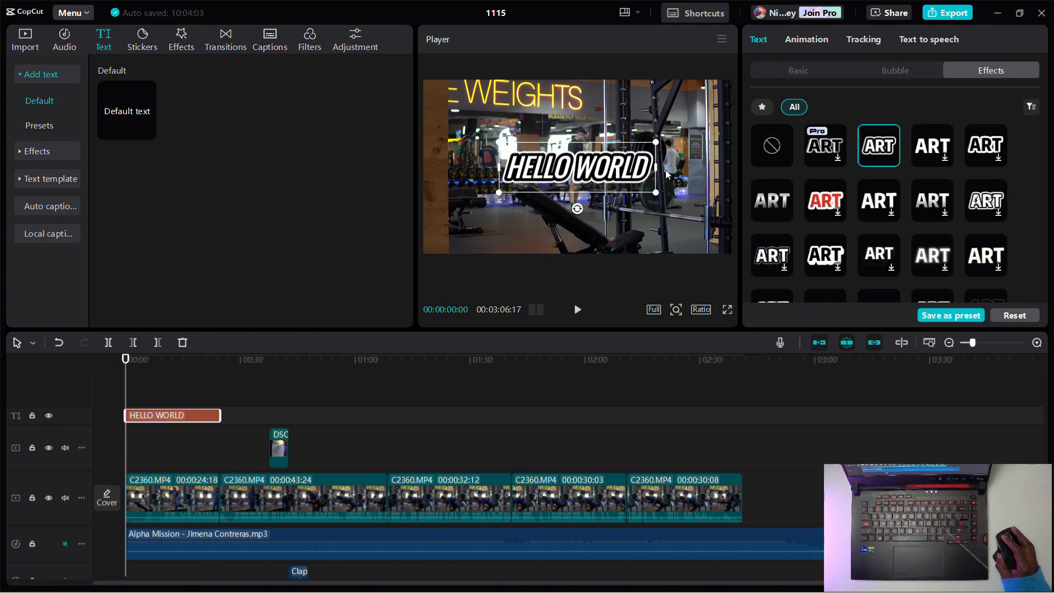
pyautogui.click(984, 147)
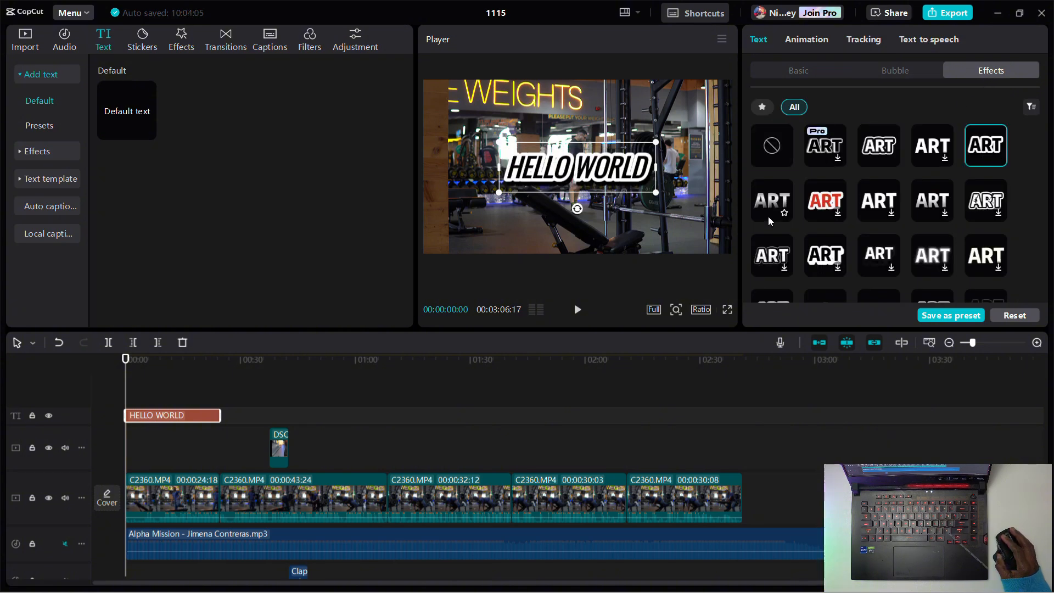
pyautogui.click(834, 200)
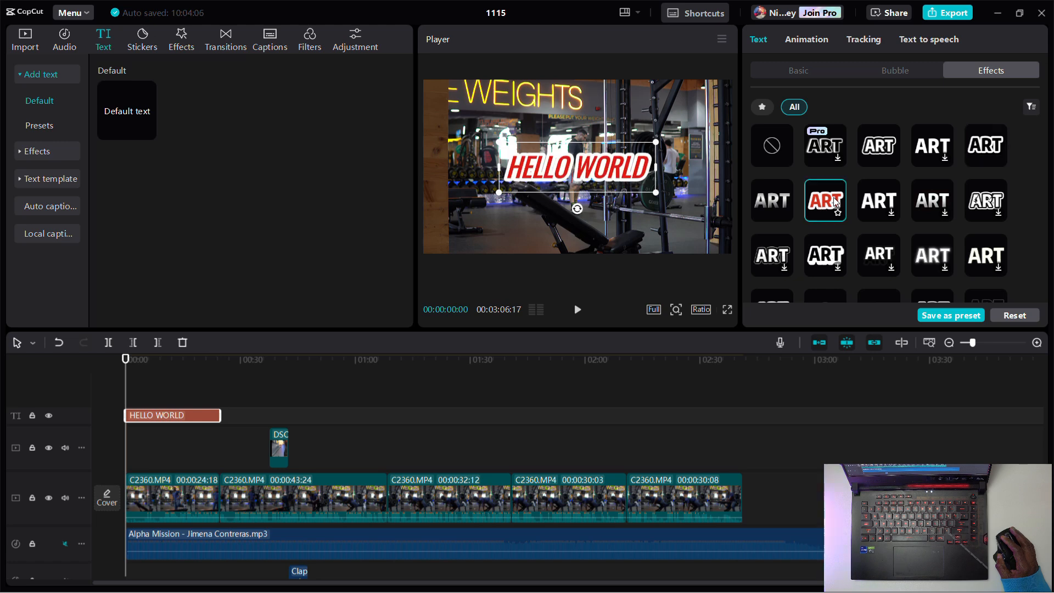
pyautogui.click(777, 144)
# Try the double-outlined preset style on the HELLO WORLD text and apply the fifth preset in the first row, white with a soft shadow.
pyautogui.click(786, 69)
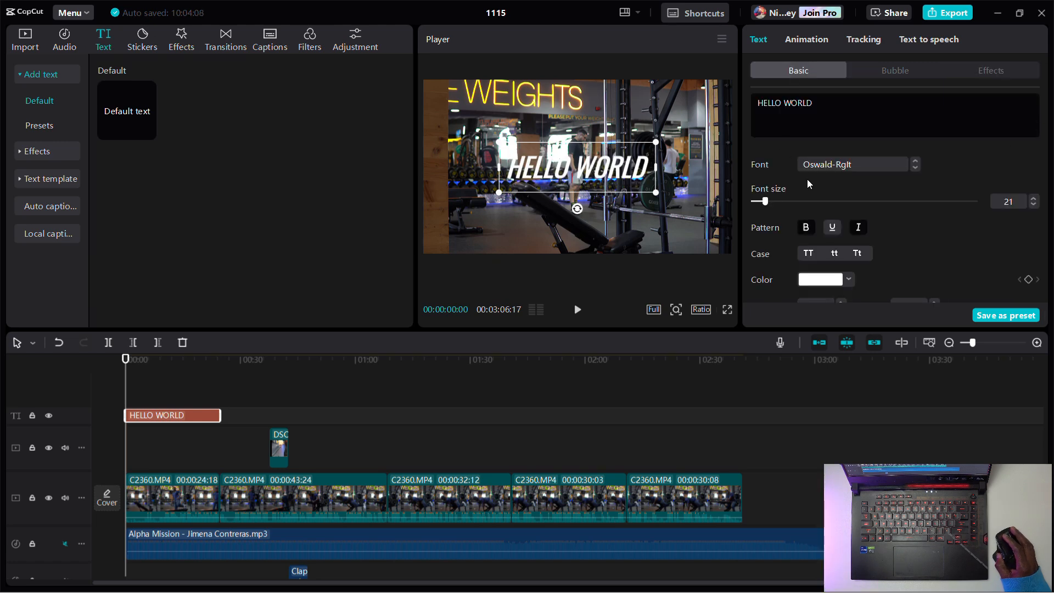
pyautogui.scroll(-3, 822, 204)
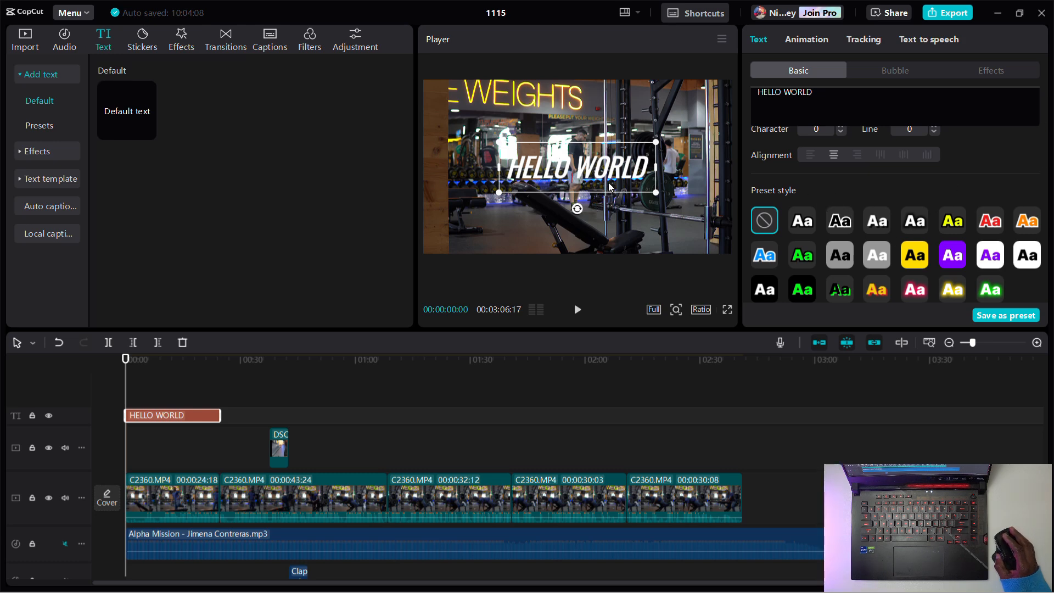
pyautogui.click(916, 226)
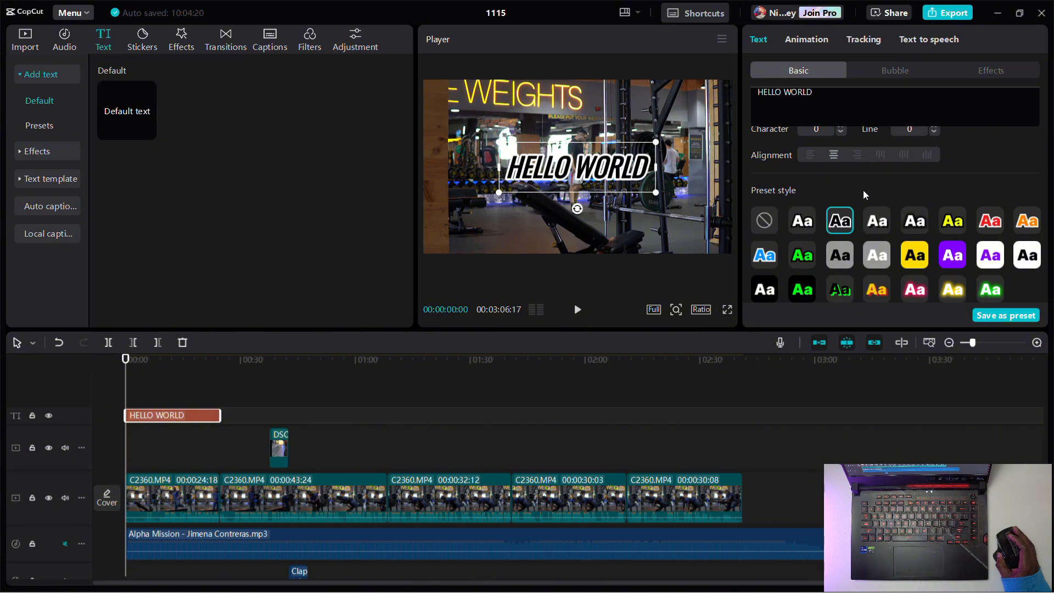
pyautogui.click(926, 223)
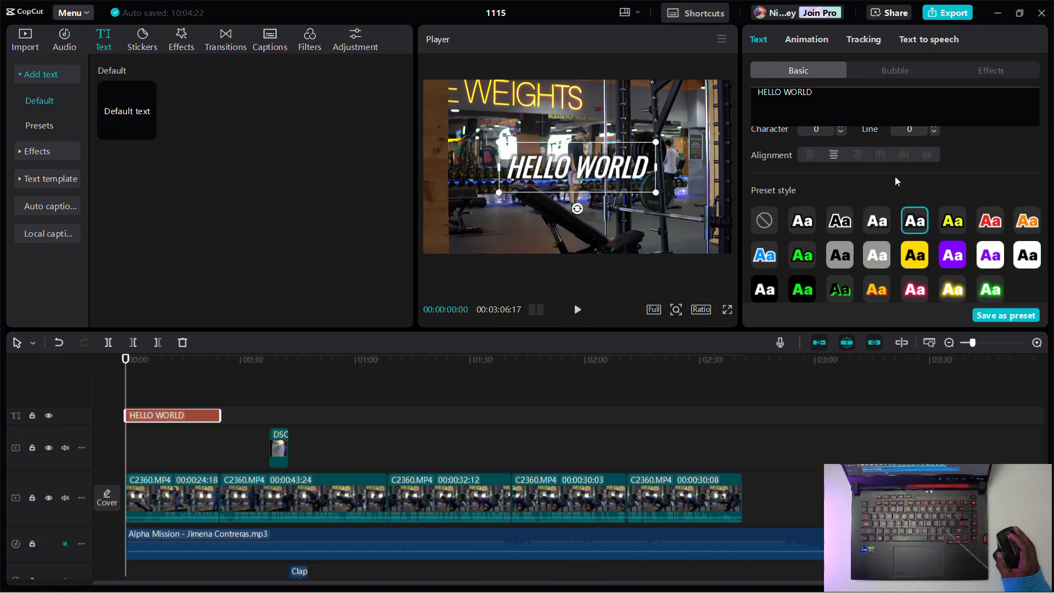
# Apply the second preset style in the first row, white with a black outline, to the HELLO WORLD text.
pyautogui.click(809, 218)
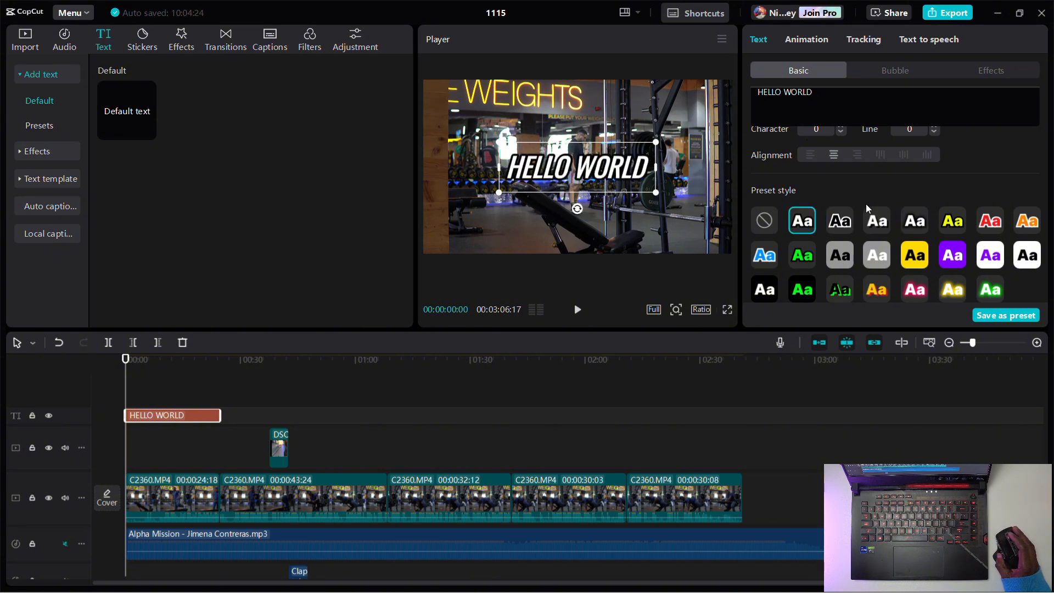
pyautogui.scroll(-5, 865, 203)
pyautogui.scroll(2, 863, 201)
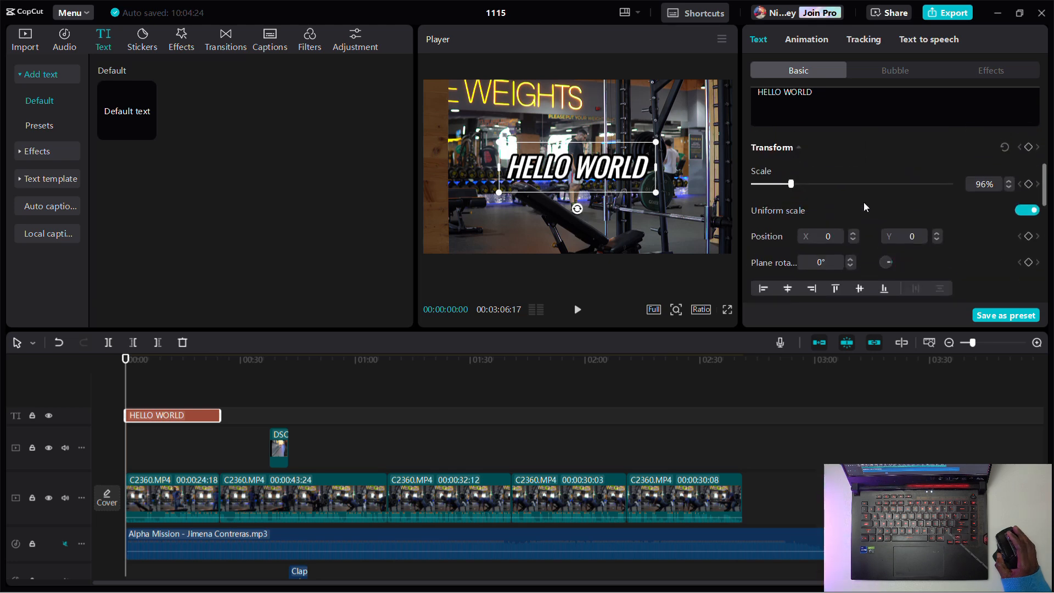
pyautogui.scroll(-8, 863, 202)
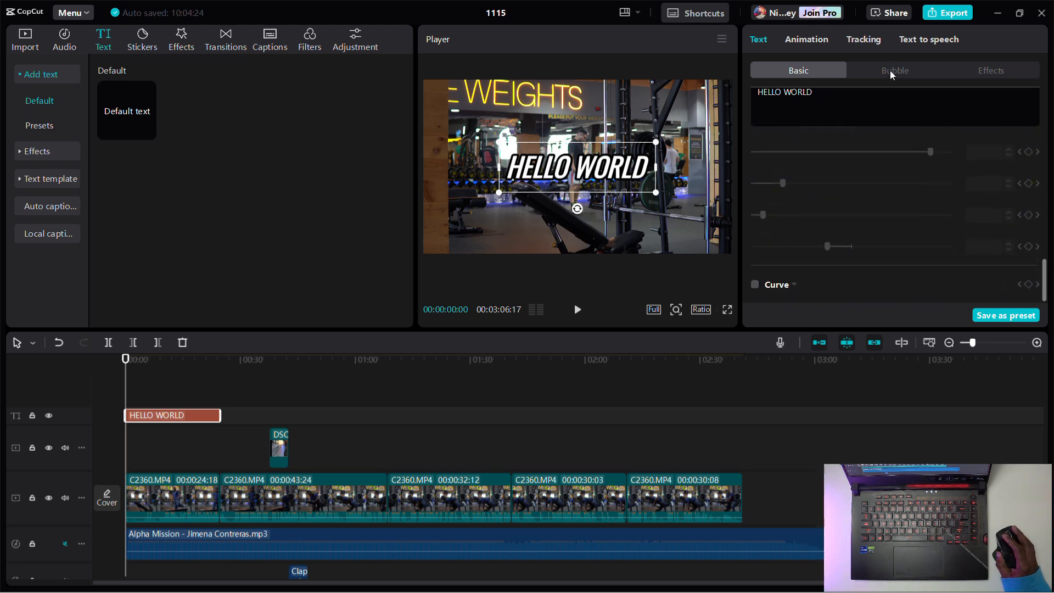
# Give the HELLO WORLD text the Type 2 entrance animation with a duration of 0.7 s.
pyautogui.click(805, 43)
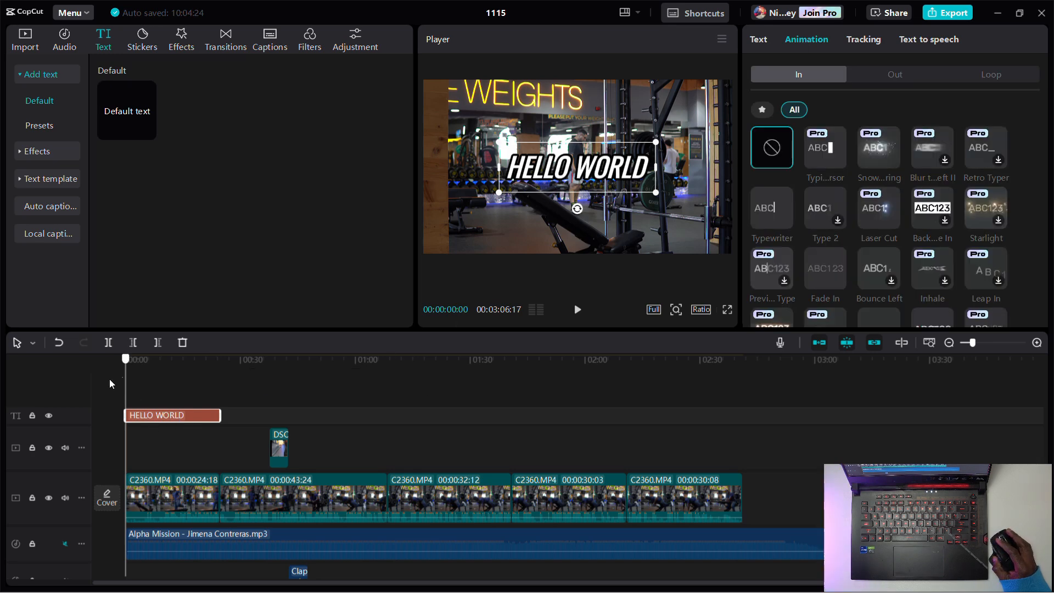
pyautogui.press('space')
pyautogui.press('space')
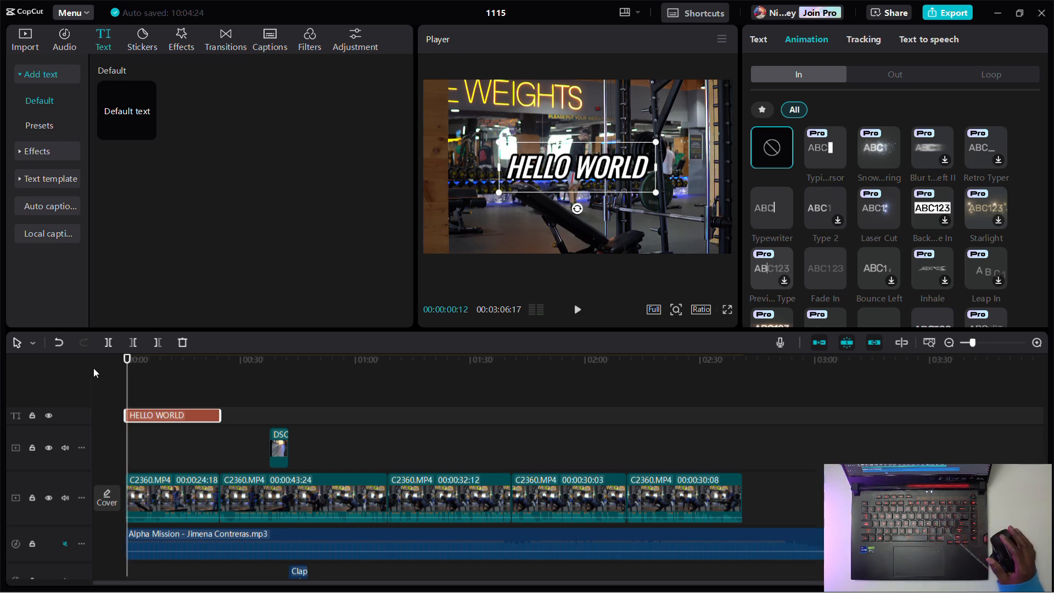
pyautogui.click(823, 210)
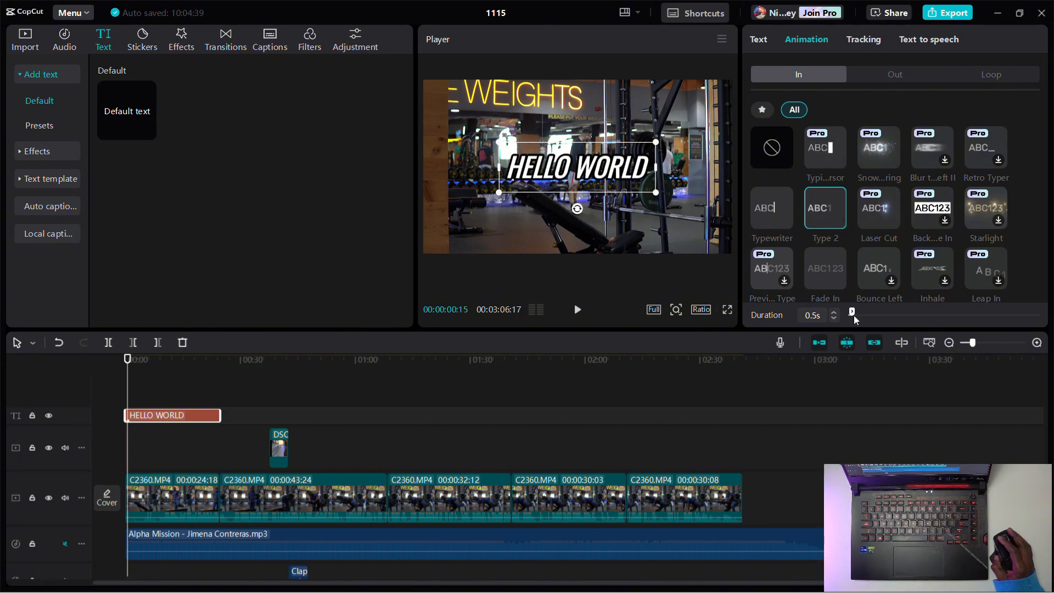
pyautogui.moveTo(853, 317); pyautogui.dragTo(858, 316)
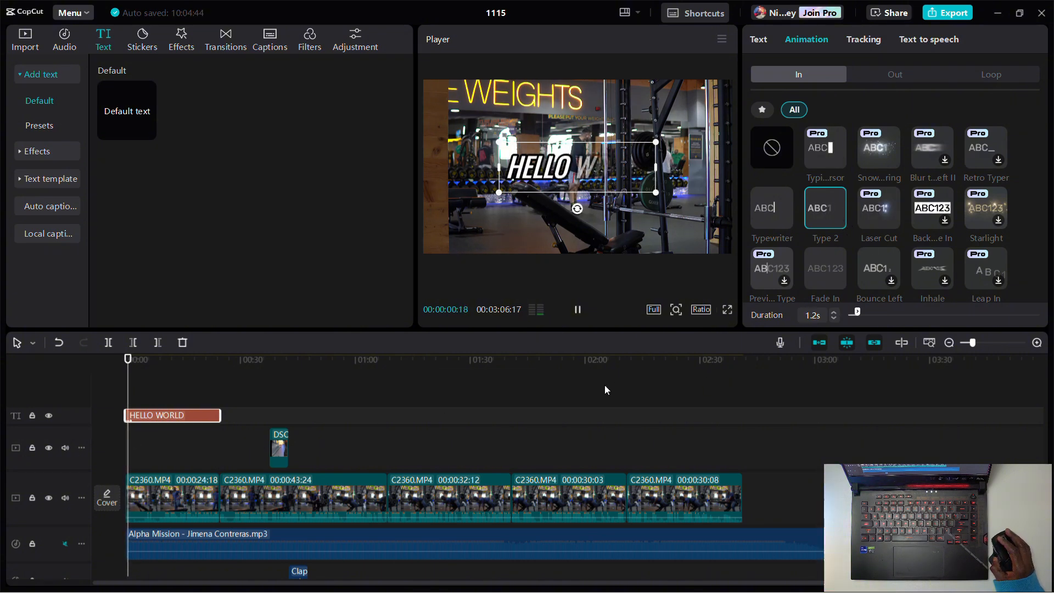
pyautogui.moveTo(861, 311); pyautogui.dragTo(881, 315)
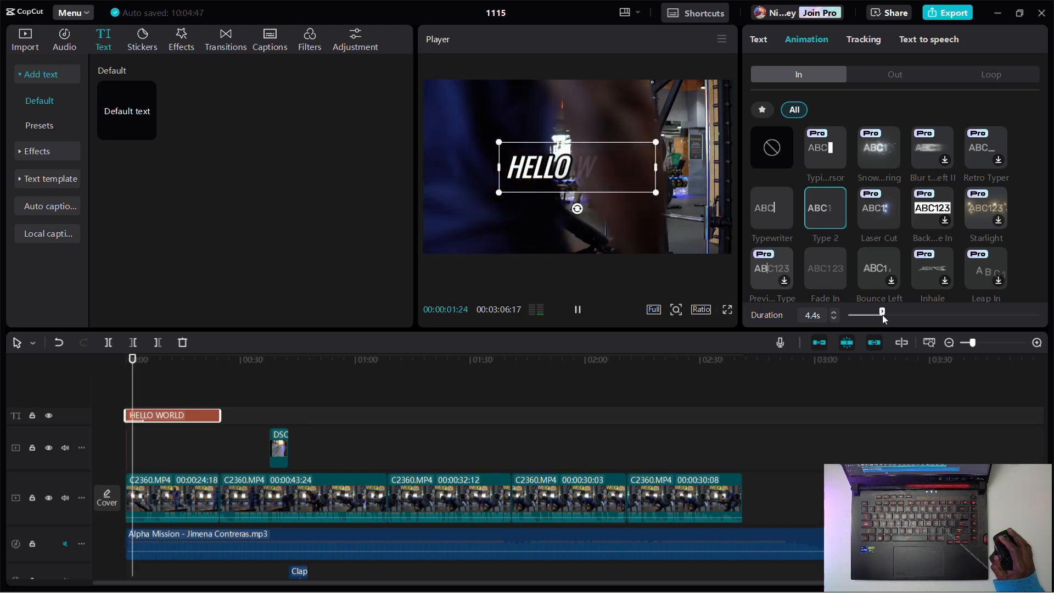
pyautogui.moveTo(882, 314); pyautogui.dragTo(852, 312)
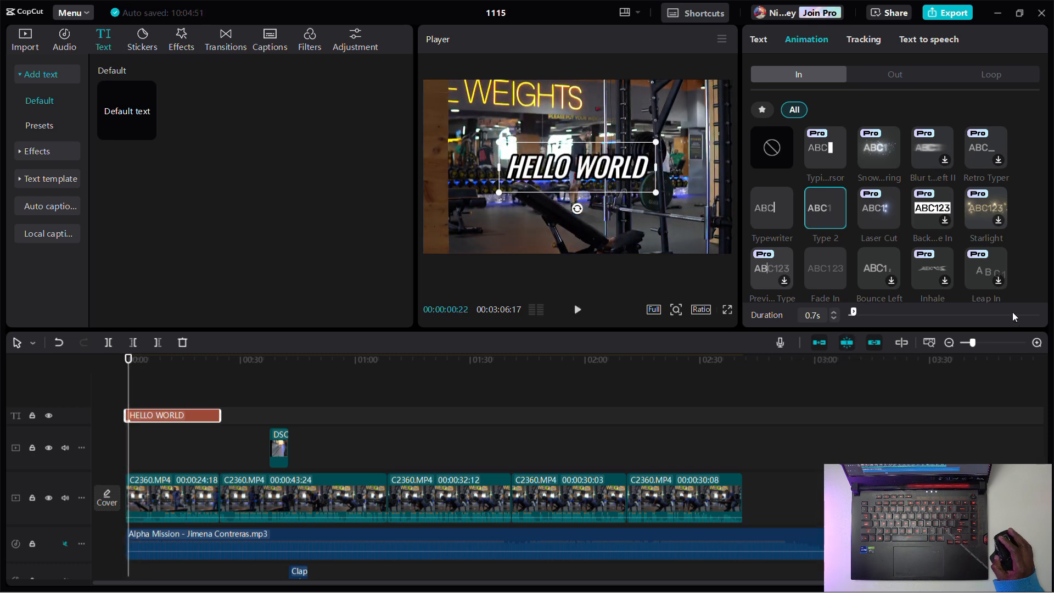
# Give the HELLO WORLD text the Glitch exit animation, trying a 2.7 s duration before settling on 0.5 s.
pyautogui.click(884, 76)
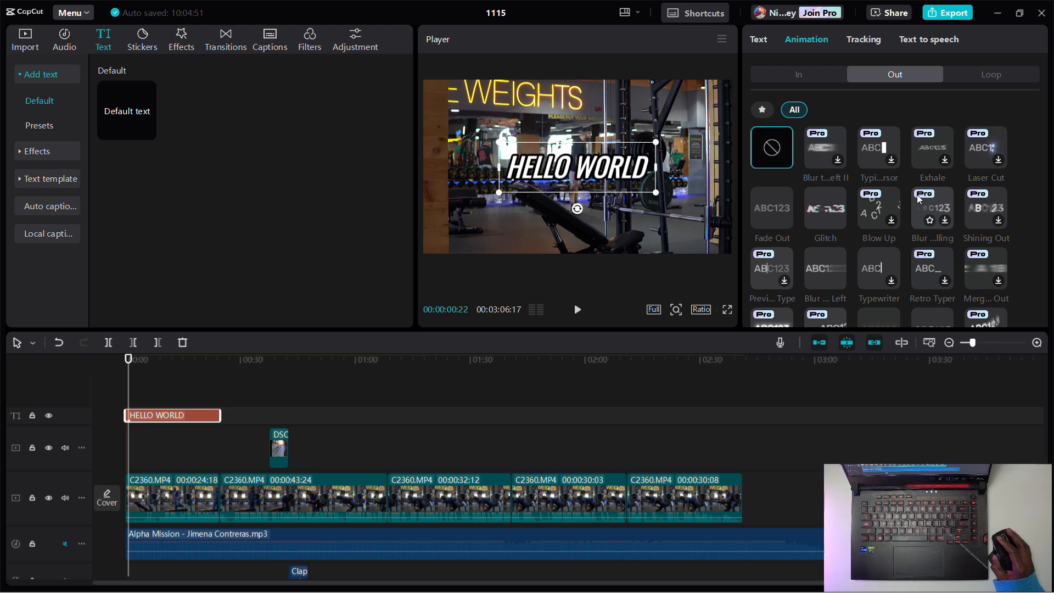
pyautogui.click(833, 207)
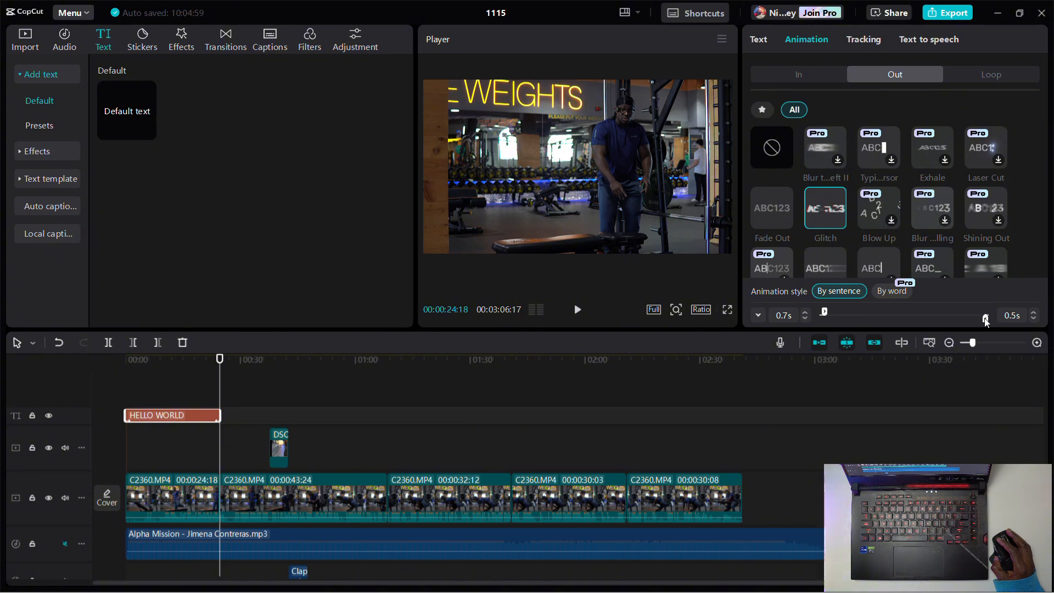
pyautogui.moveTo(984, 319); pyautogui.dragTo(970, 322)
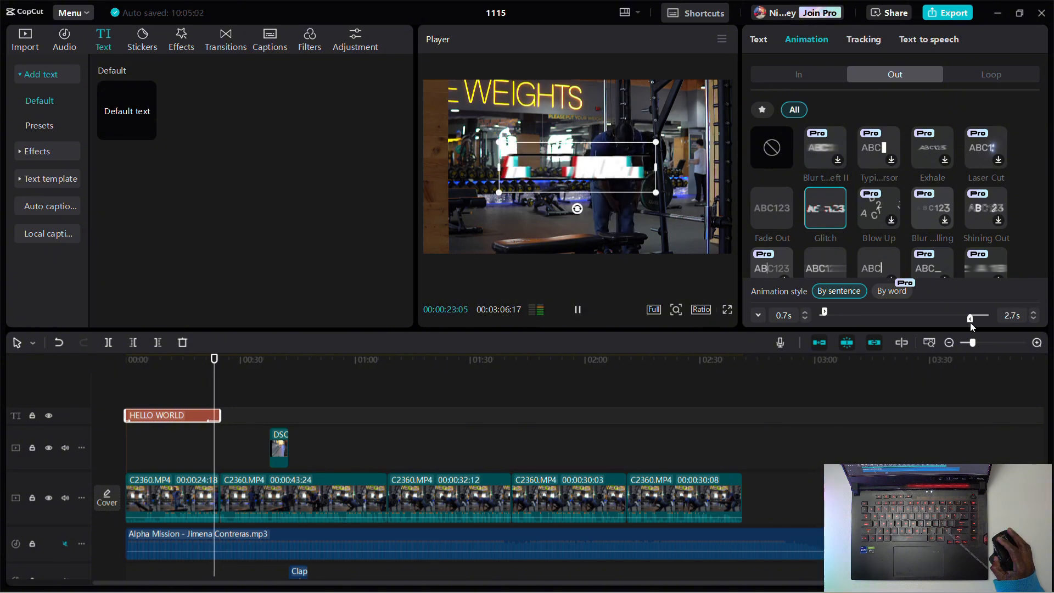
pyautogui.moveTo(975, 321); pyautogui.dragTo(985, 322)
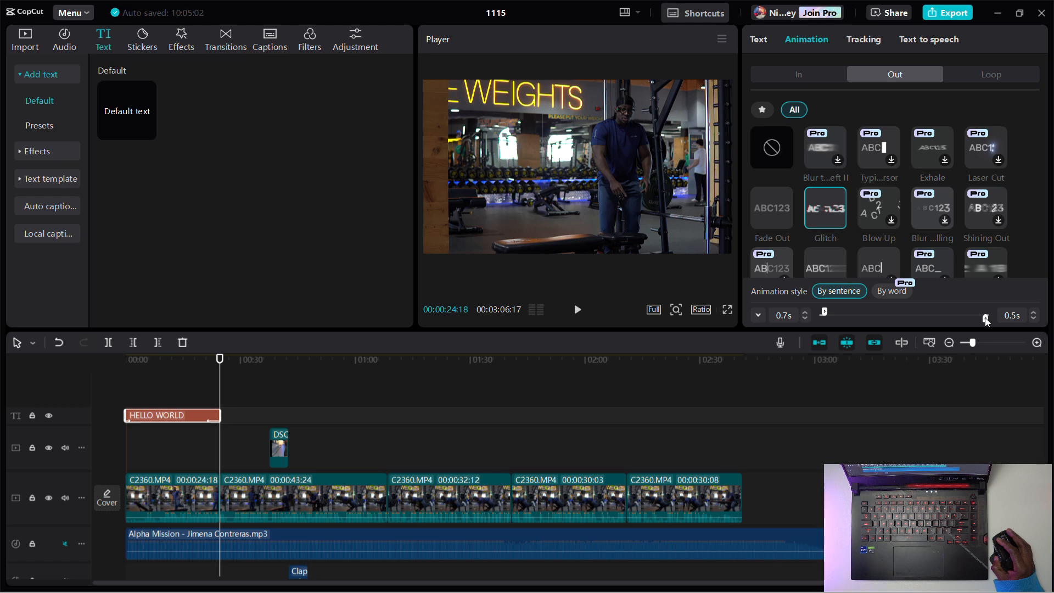
# Try generating speech from the HELLO WORLD text with the Lucas voice and undo it.
pyautogui.click(857, 39)
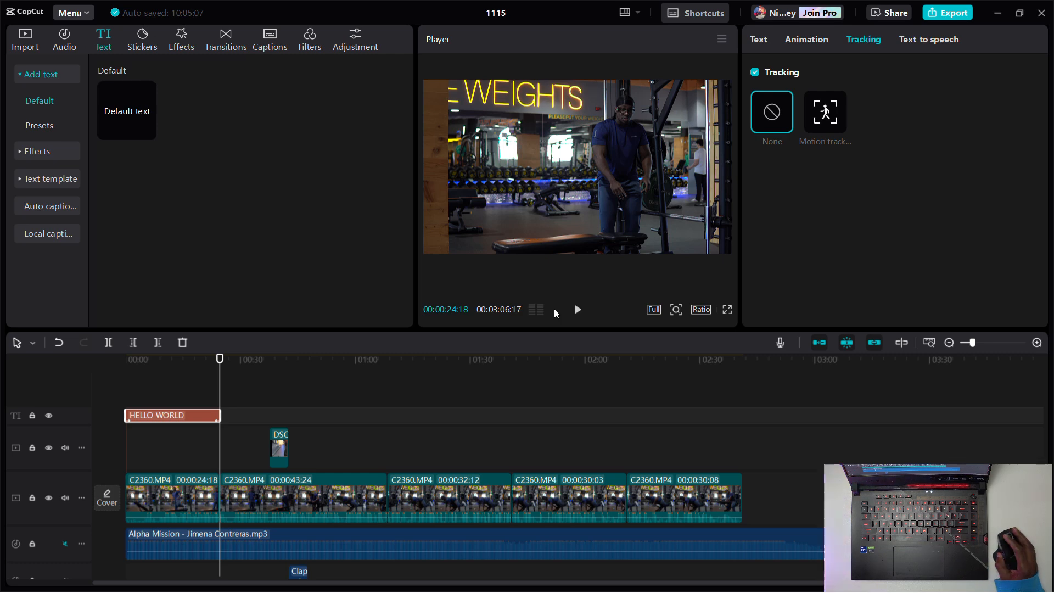
pyautogui.click(134, 361)
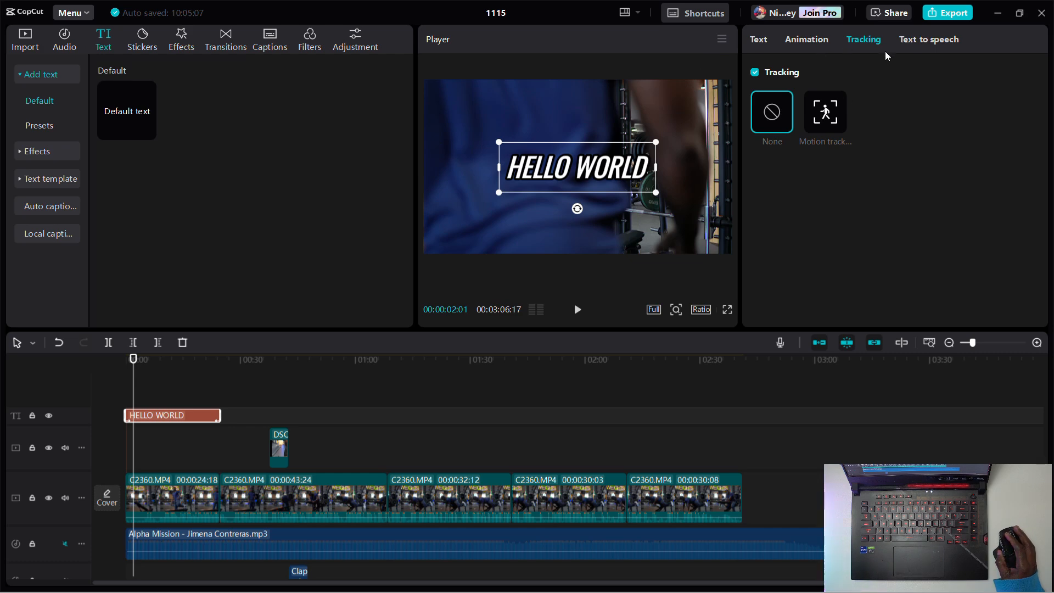
pyautogui.click(912, 43)
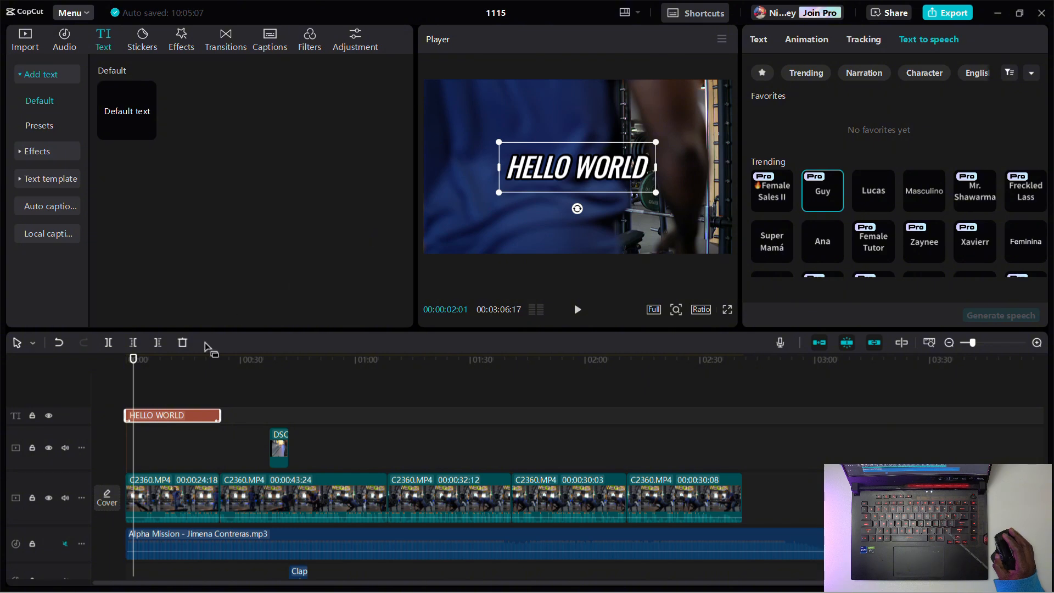
pyautogui.click(886, 190)
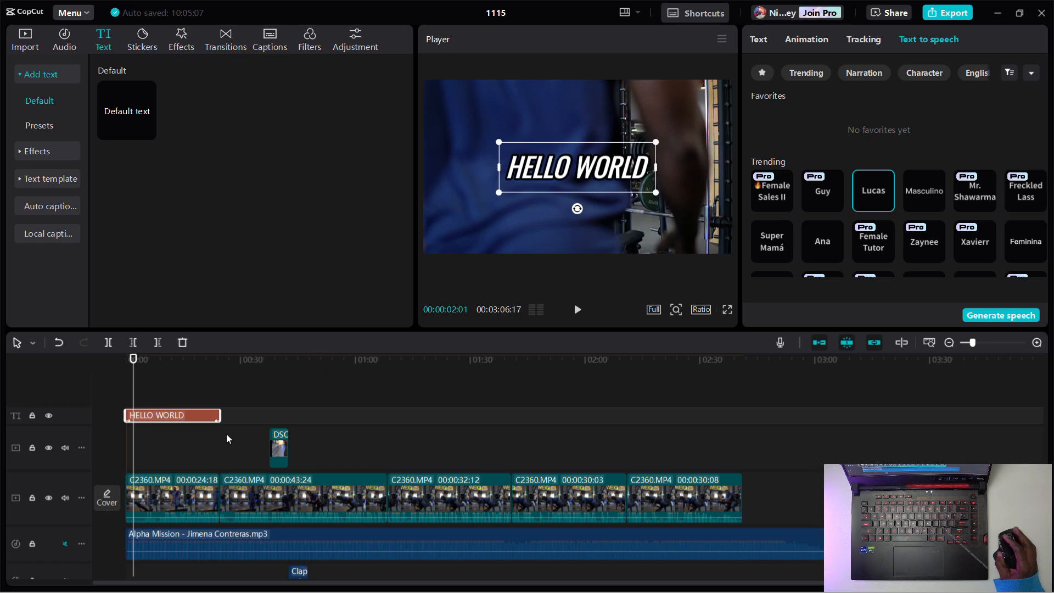
pyautogui.scroll(-1, 225, 435)
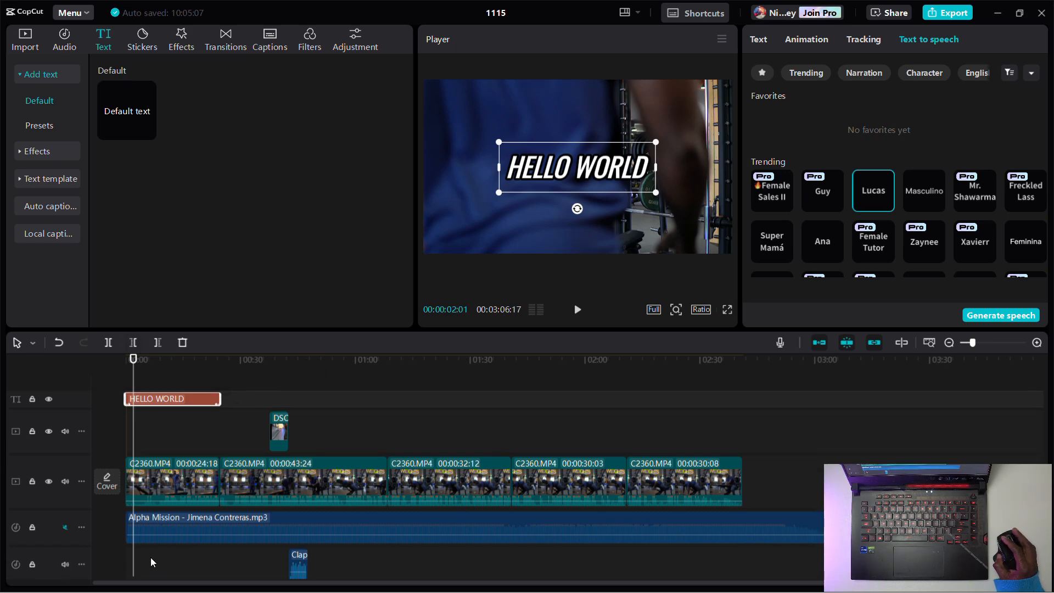
pyautogui.click(1005, 317)
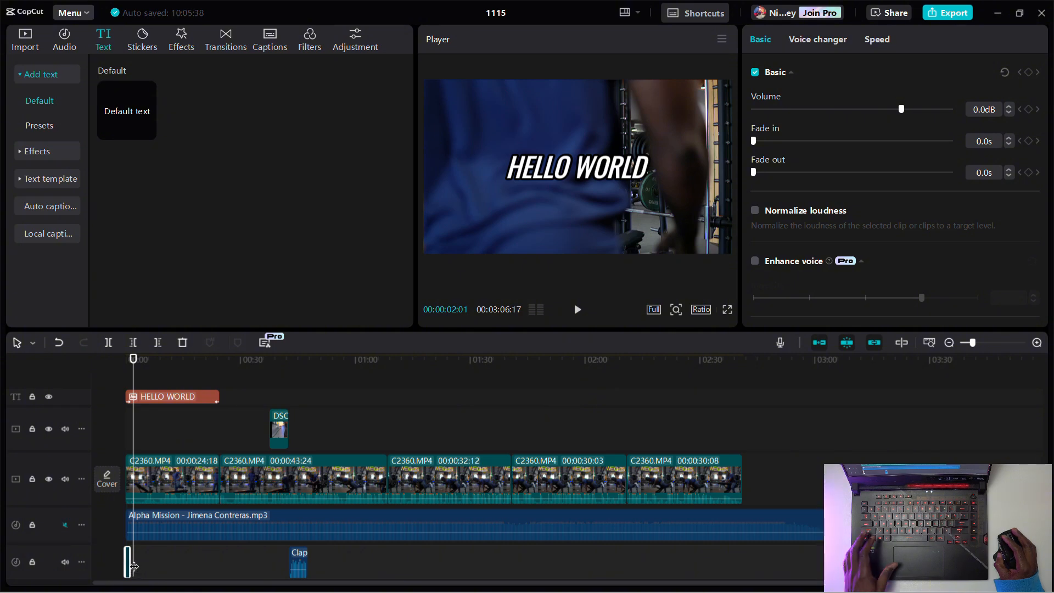
pyautogui.hotkey('ctrl', 'z')
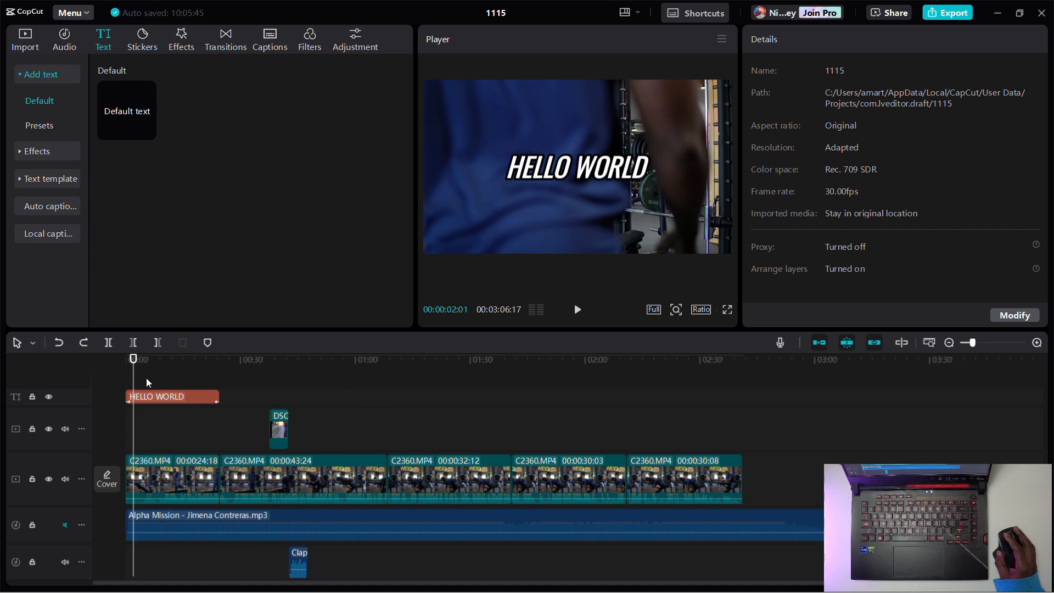
# Scale the DSC photo on the overlay track down to 90%.
pyautogui.click(157, 397)
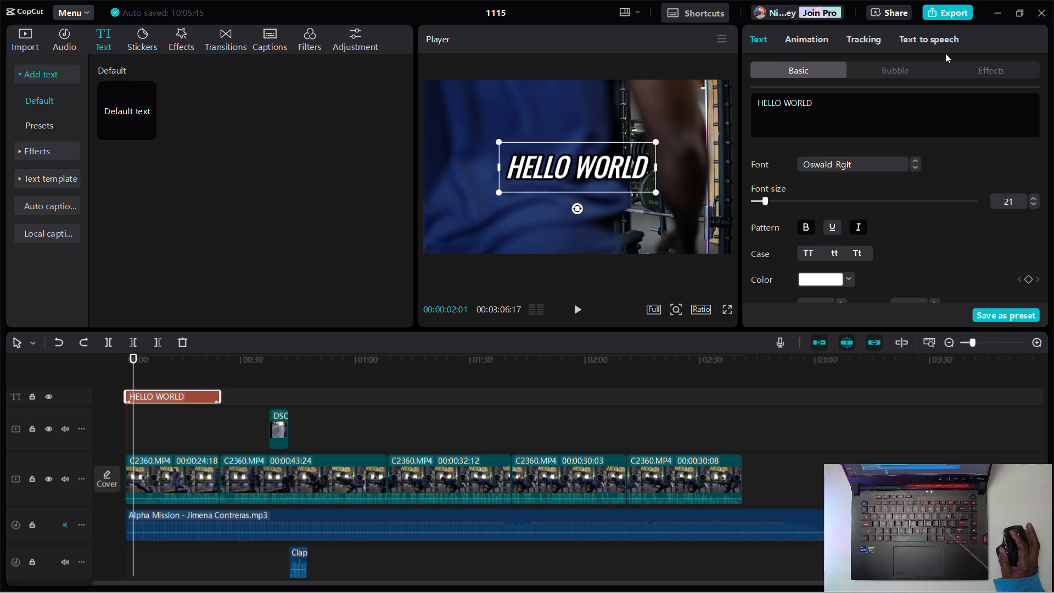
pyautogui.click(281, 433)
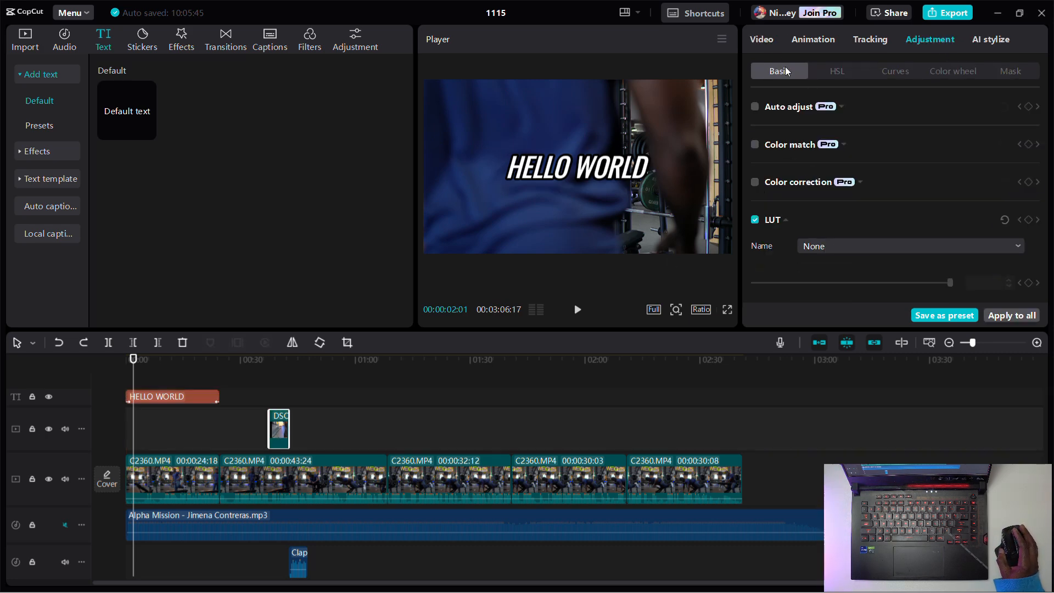
pyautogui.click(763, 41)
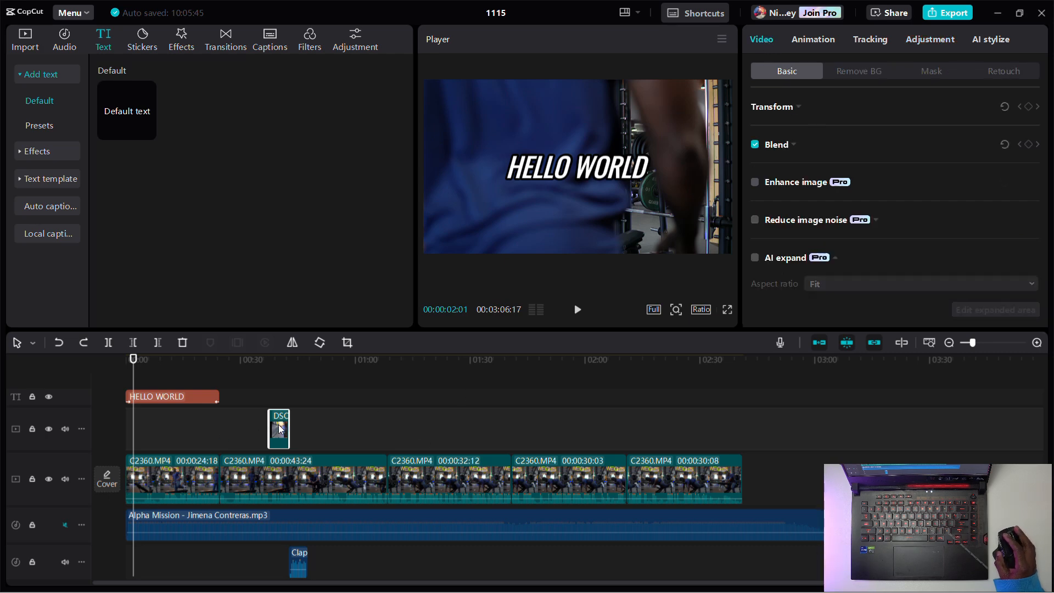
pyautogui.scroll(-1, 807, 136)
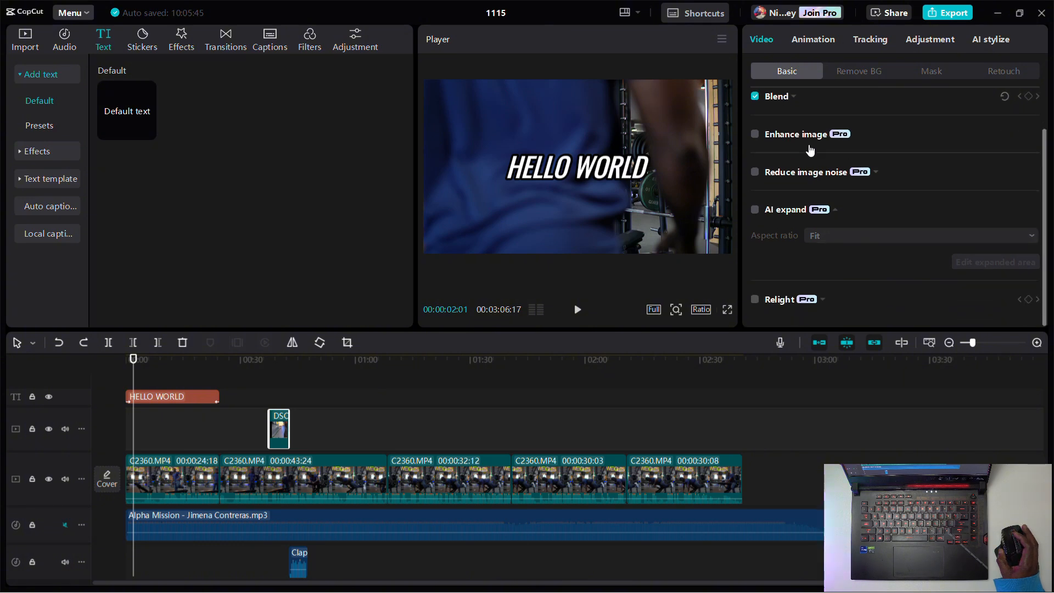
pyautogui.scroll(1, 808, 150)
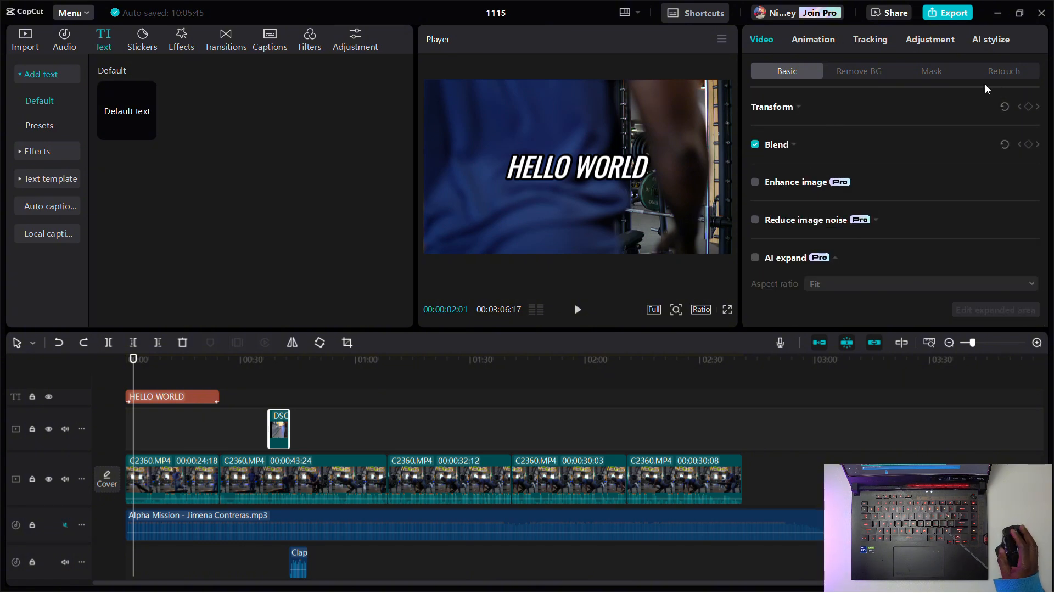
pyautogui.click(799, 107)
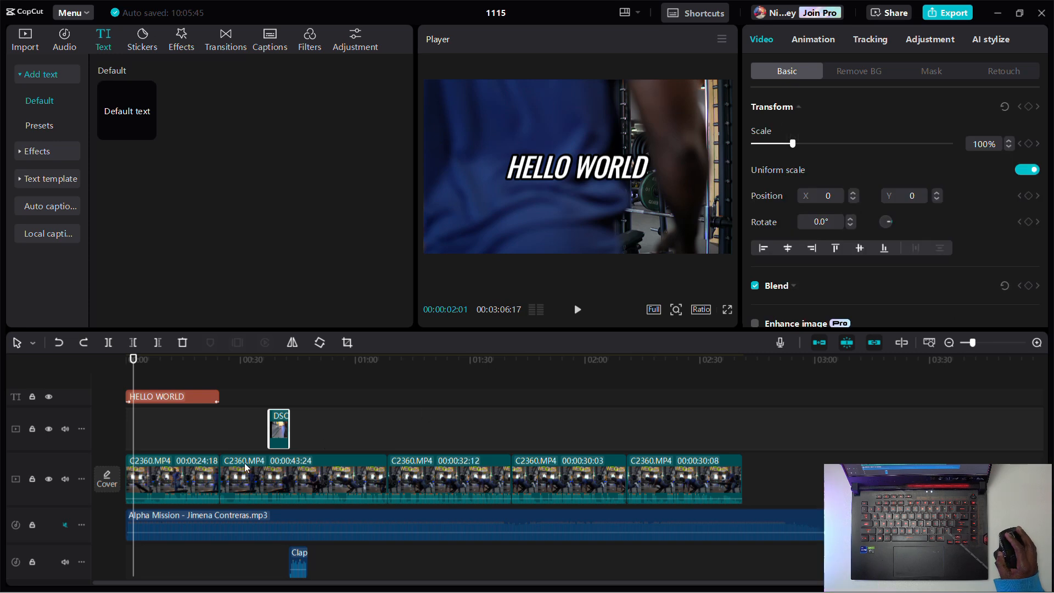
pyautogui.click(275, 358)
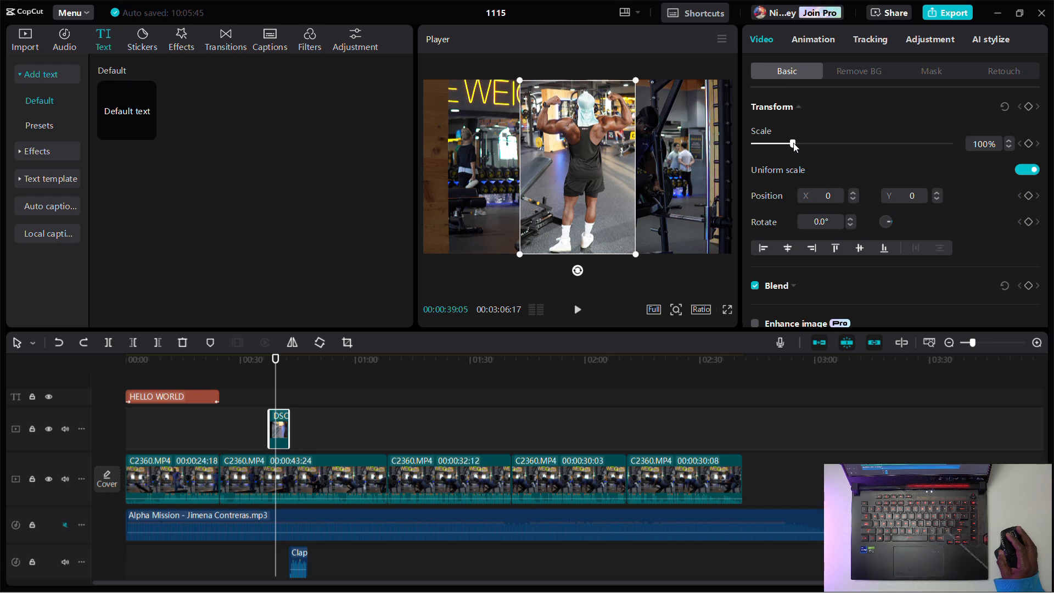
pyautogui.moveTo(791, 144)
pyautogui.mouseDown()
pyautogui.moveTo(811, 145)
pyautogui.moveTo(789, 144)
pyautogui.mouseUp()
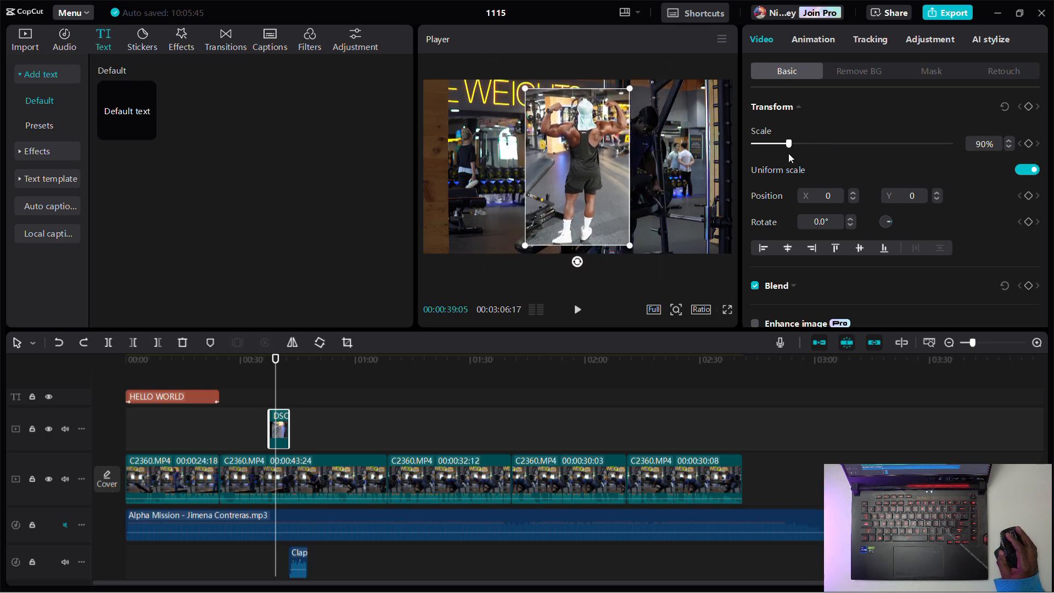
# Try shifting the DSC photo's X position to 1 and set it back to 0.
pyautogui.click(853, 193)
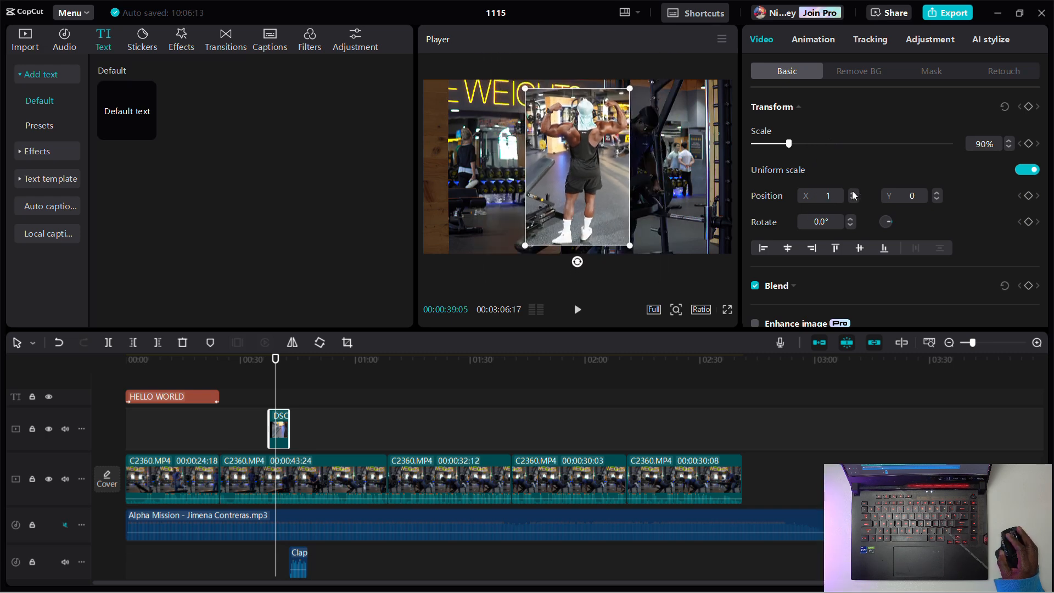
pyautogui.moveTo(853, 194); pyautogui.dragTo(853, 199)
pyautogui.click(853, 199)
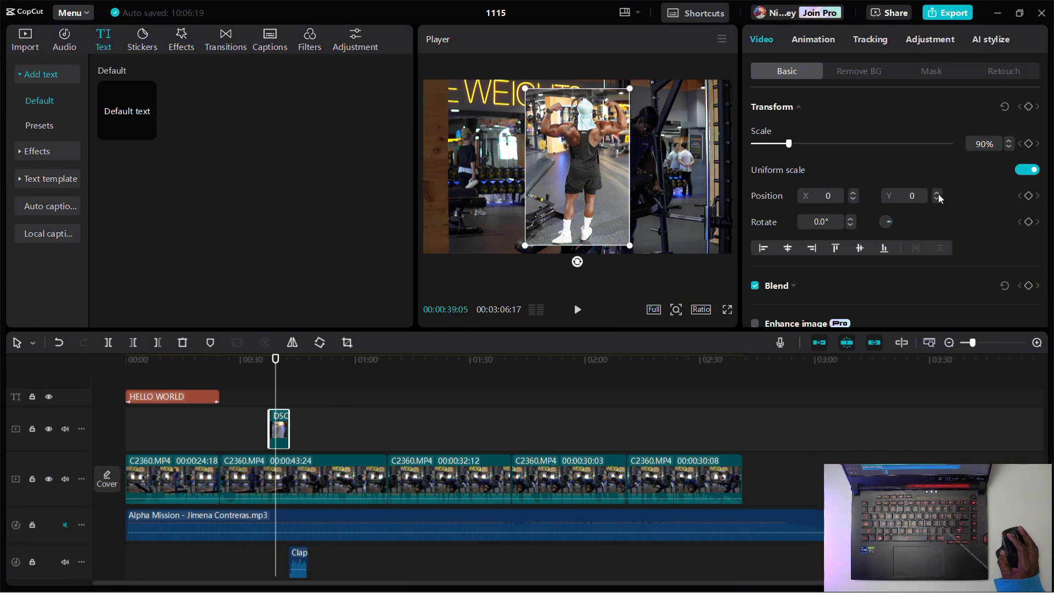
pyautogui.scroll(-1, 896, 236)
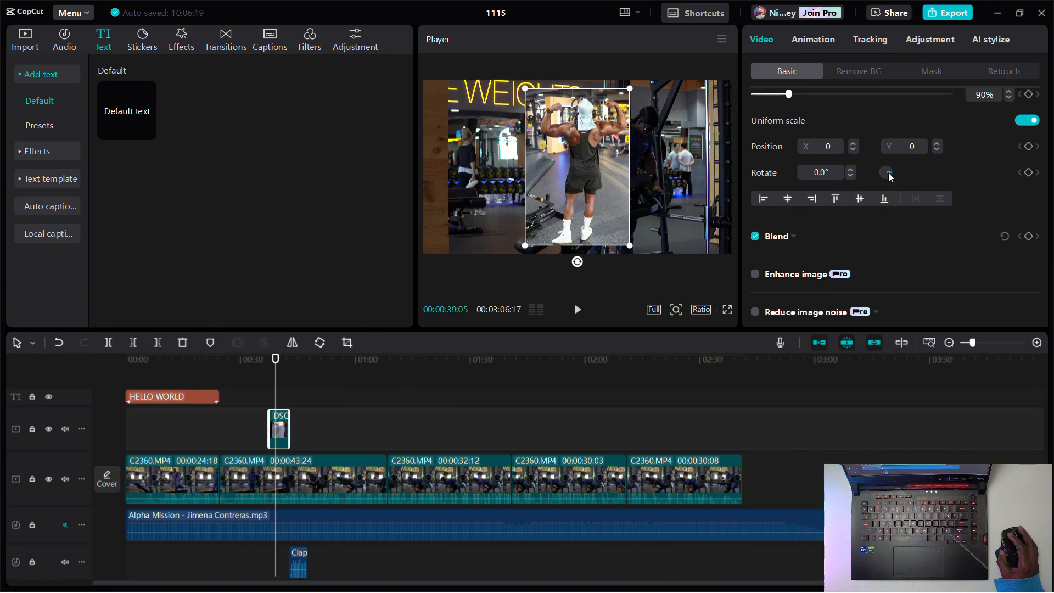
pyautogui.scroll(-1, 824, 236)
pyautogui.scroll(-2, 759, 228)
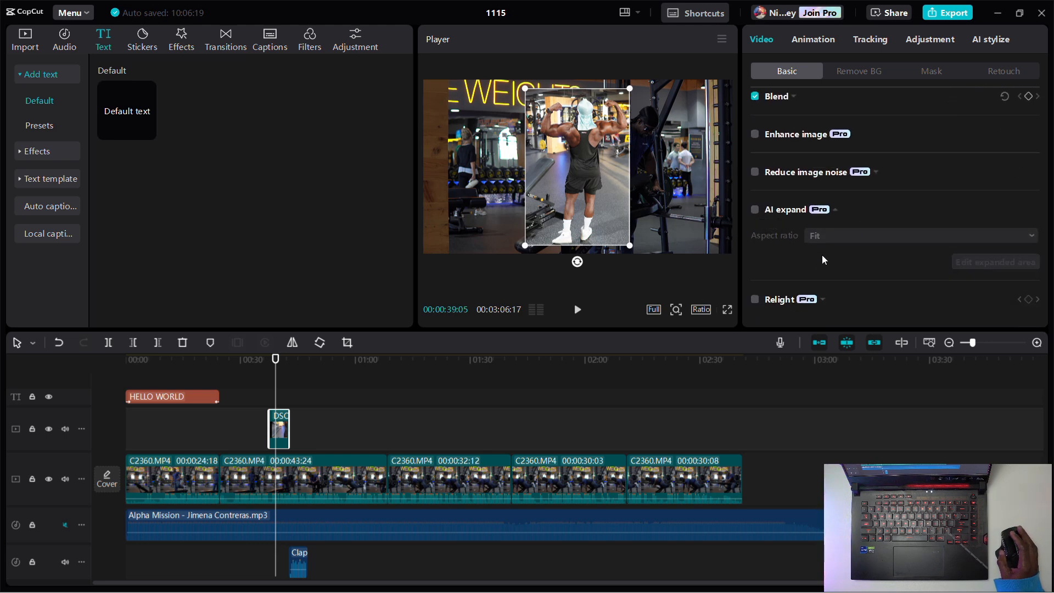
# Move the DSC photo clip to the end of the HELLO WORLD title and give it the Zoom 2 entrance animation.
pyautogui.click(811, 41)
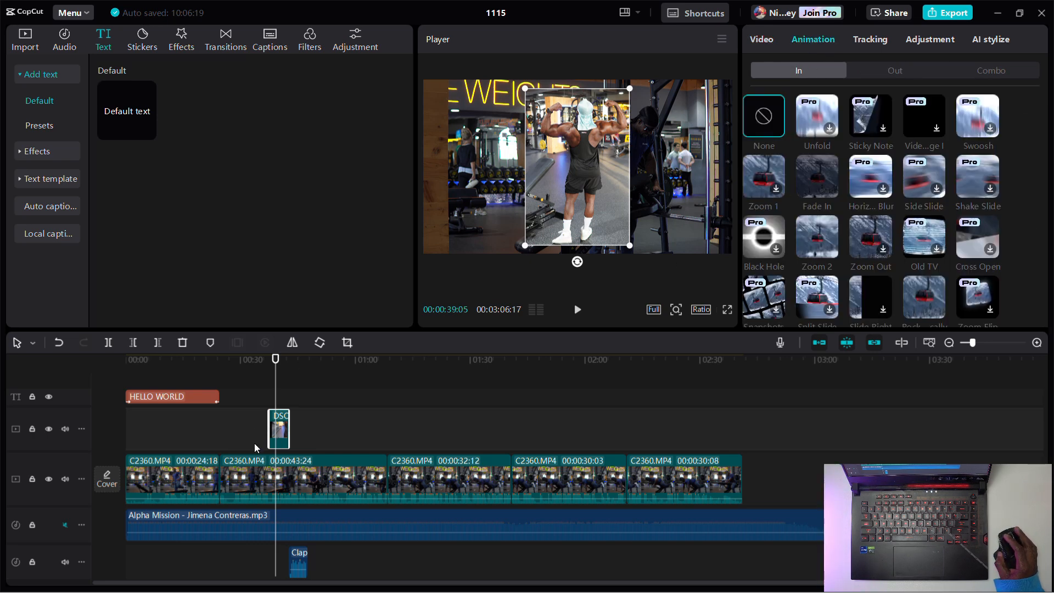
pyautogui.moveTo(279, 424); pyautogui.dragTo(230, 427)
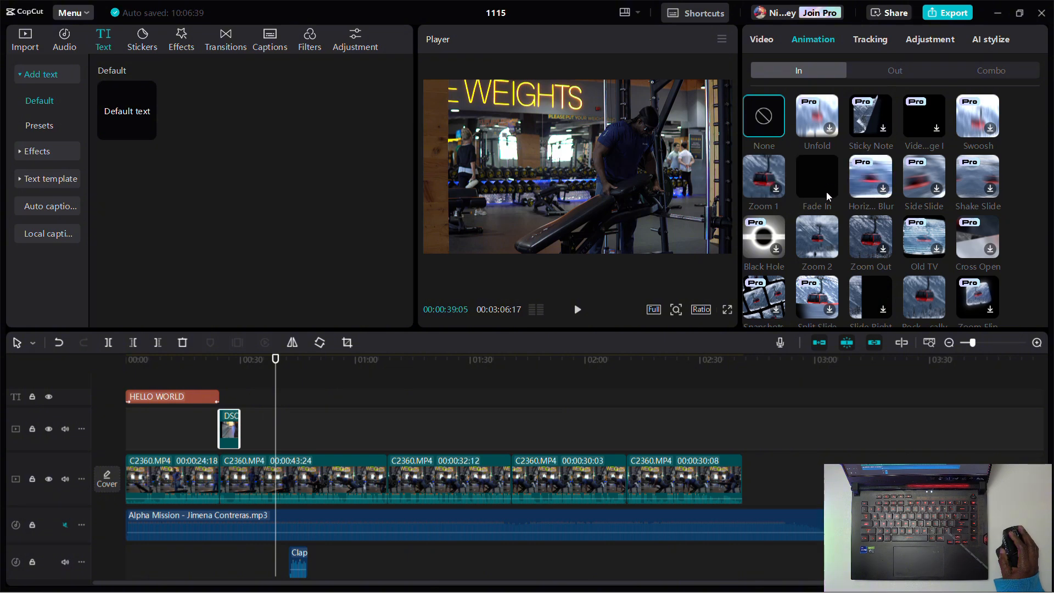
pyautogui.click(817, 236)
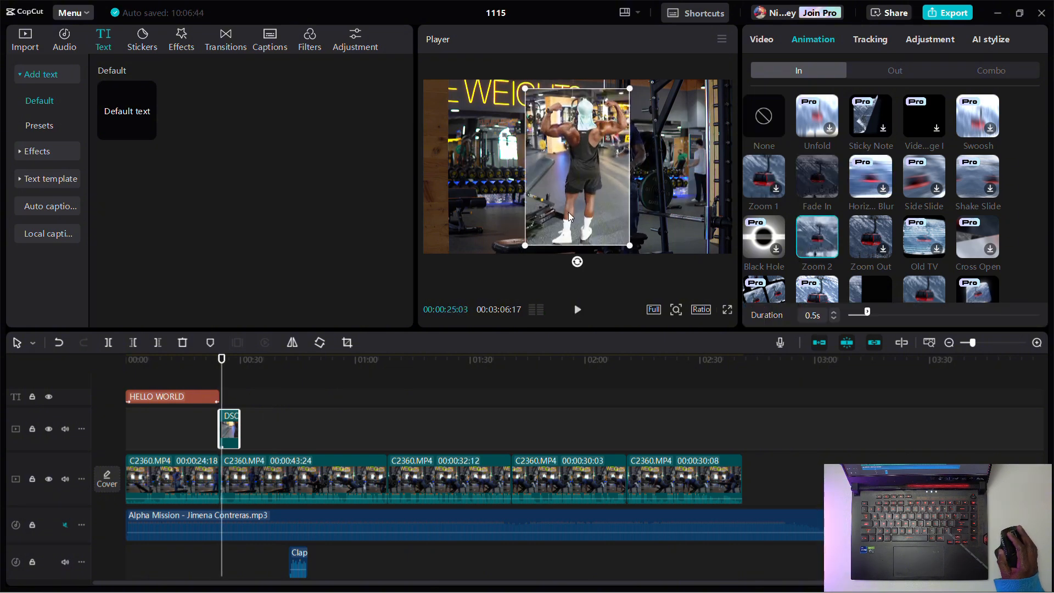
# Give the DSC photo the Slide Right exit animation.
pyautogui.click(895, 70)
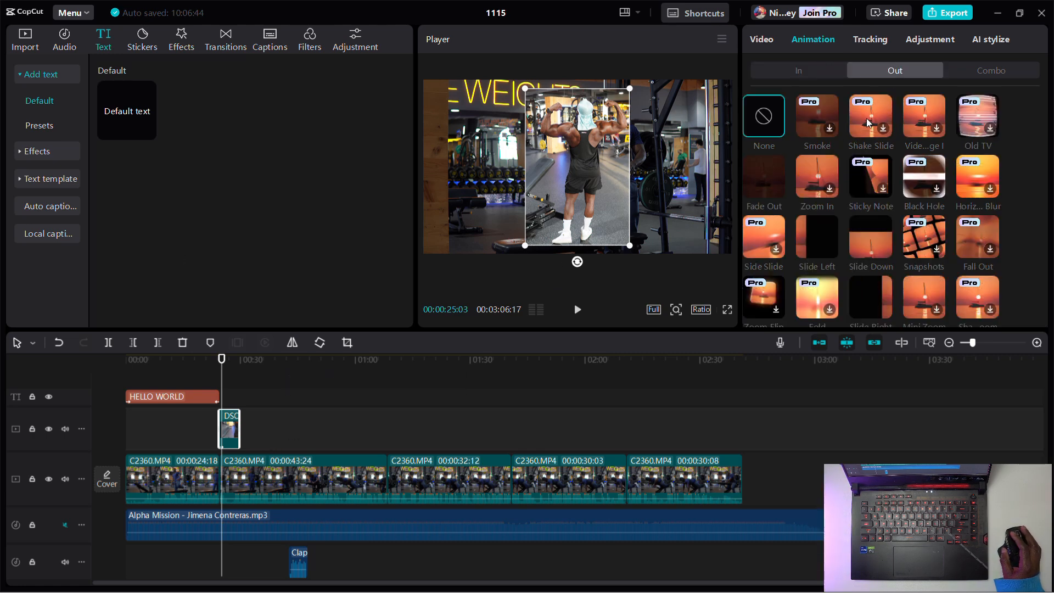
pyautogui.click(860, 290)
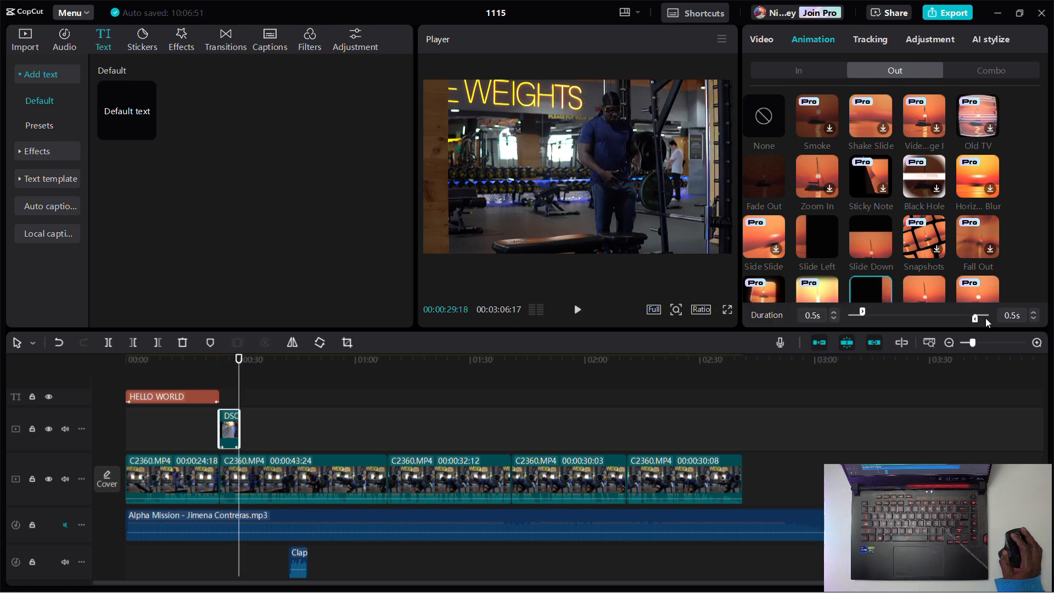
# Review the DSC photo's tracking options and its basic color, lightness and effects adjustments around the middle of the clip.
pyautogui.click(870, 39)
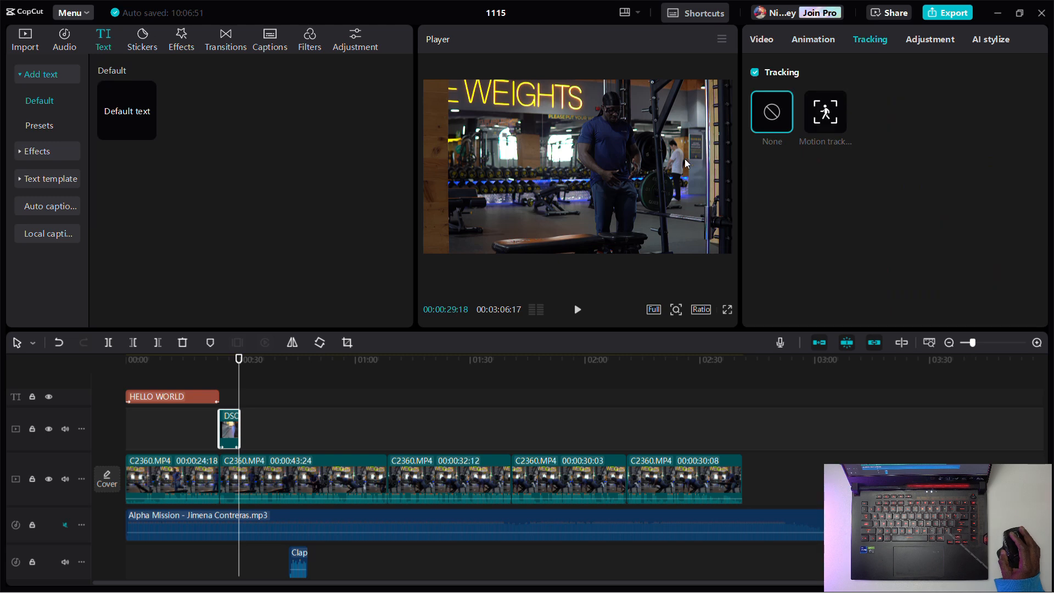
pyautogui.click(917, 42)
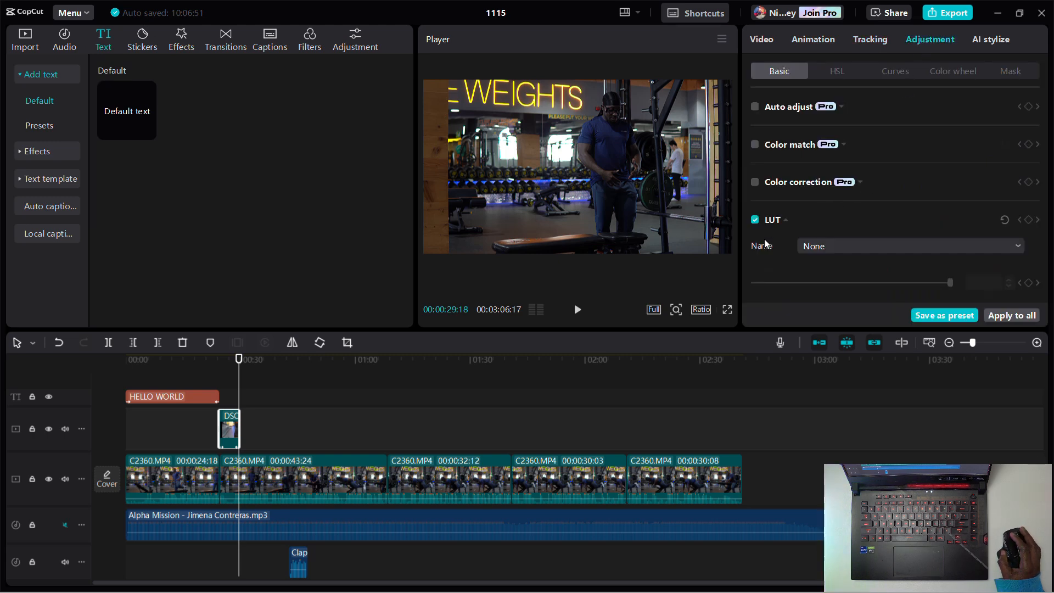
pyautogui.scroll(-5, 818, 241)
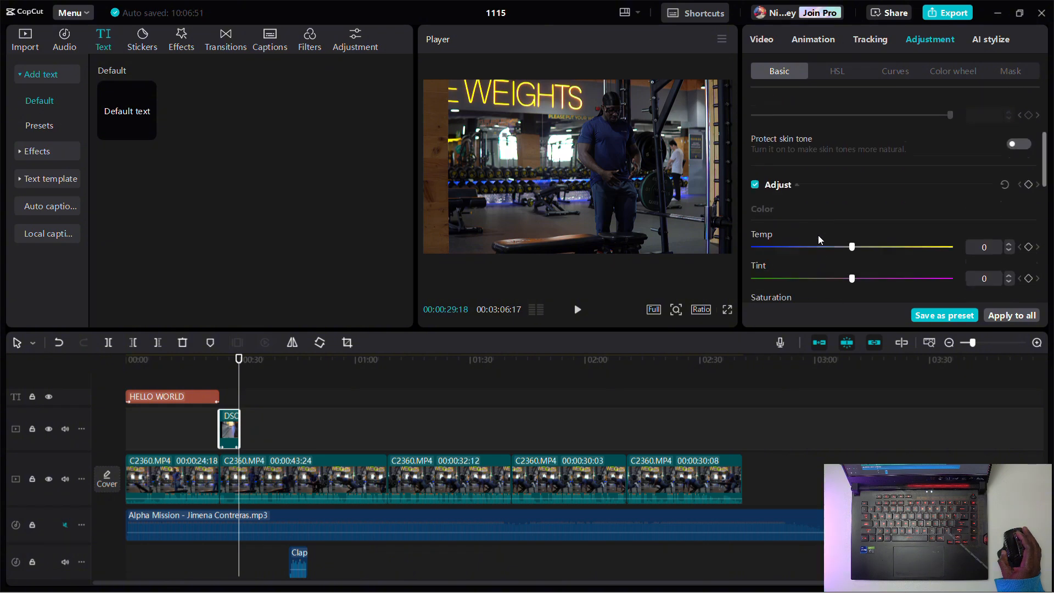
pyautogui.click(230, 374)
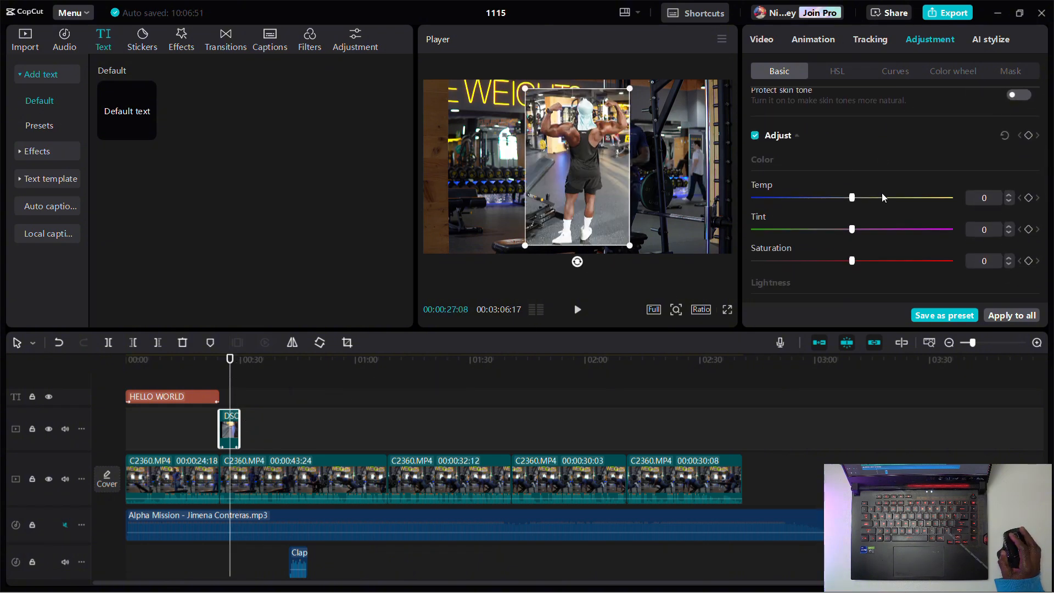
pyautogui.scroll(-3, 844, 199)
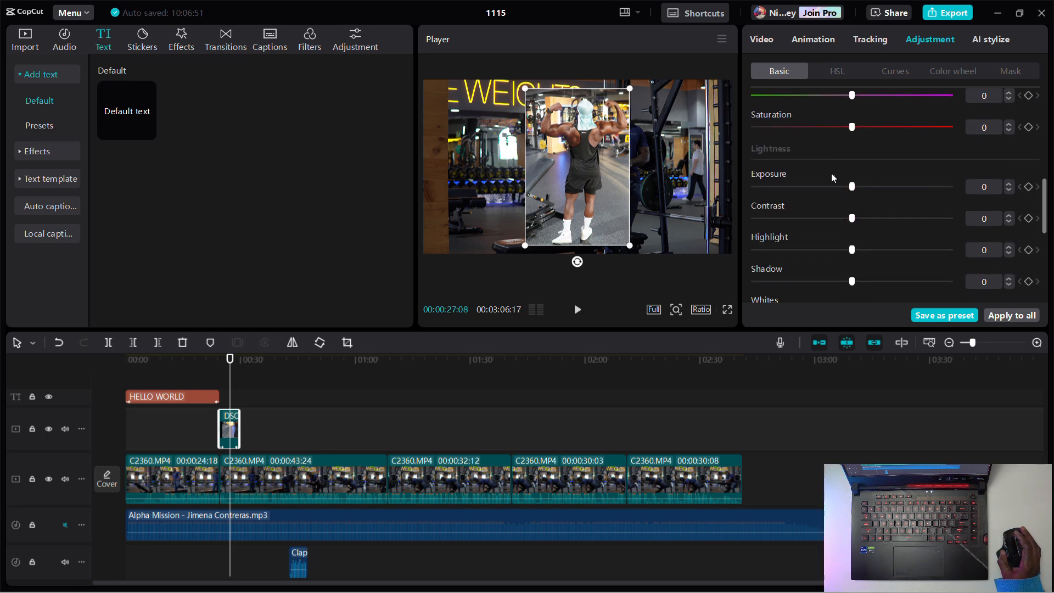
pyautogui.scroll(-3, 835, 233)
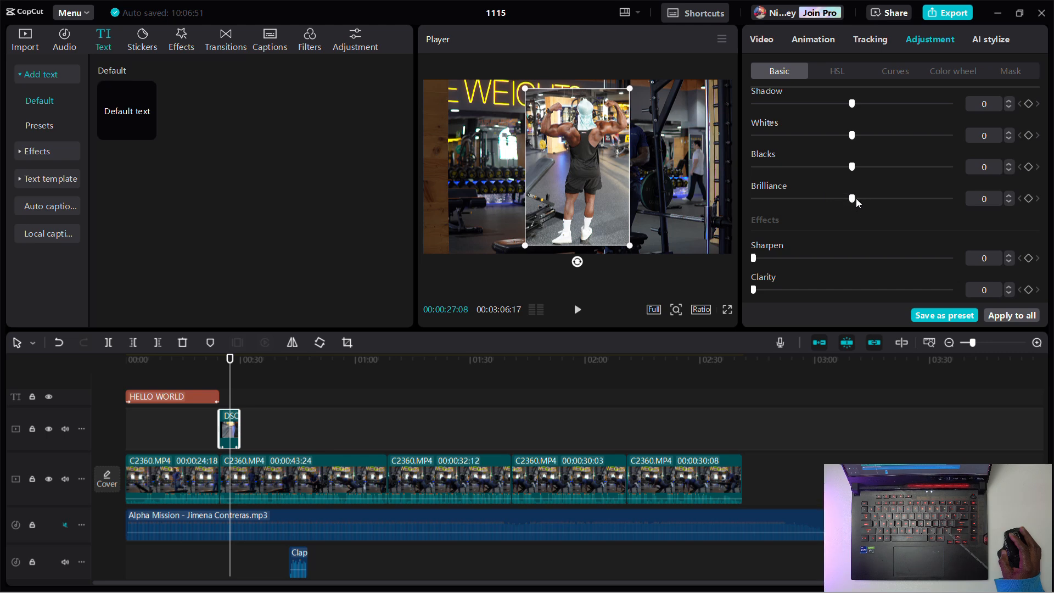
pyautogui.moveTo(853, 198); pyautogui.dragTo(851, 226)
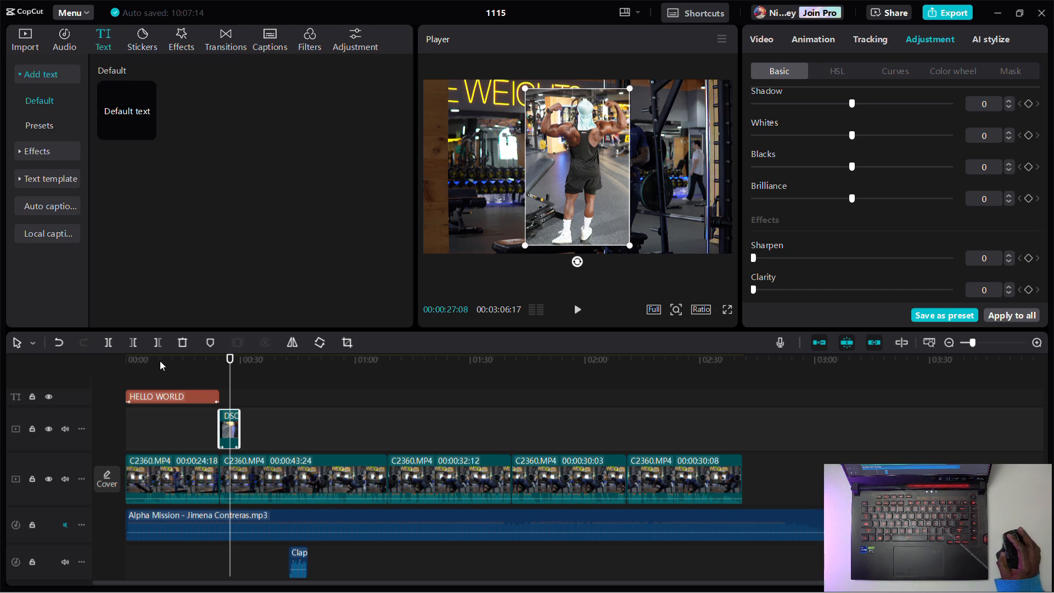
# Examine the basic video properties of the first C2360.MP4 clip, from Transform through to Canvas.
pyautogui.click(169, 482)
pyautogui.click(181, 364)
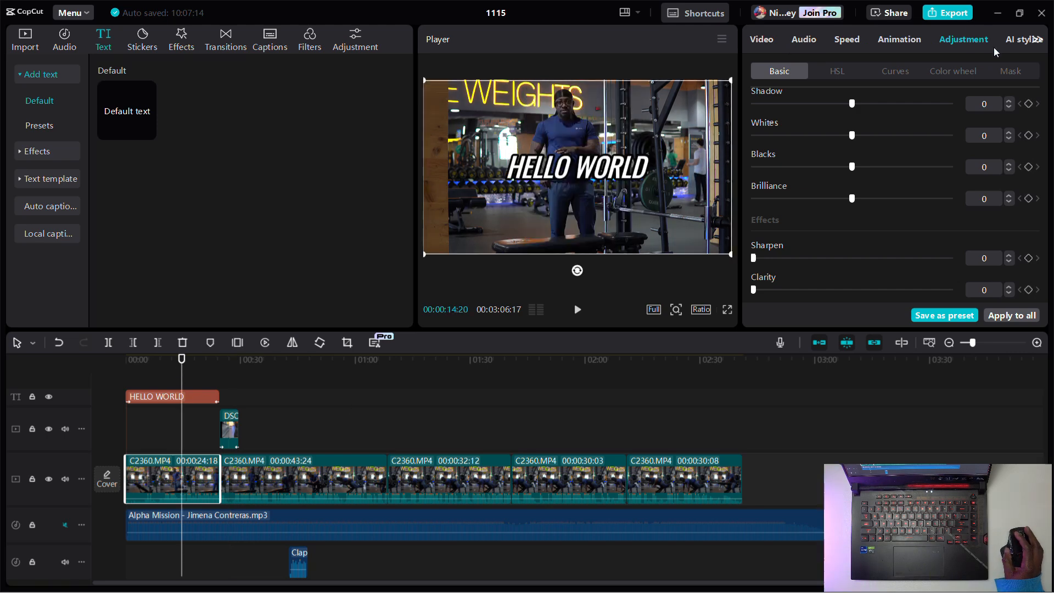
pyautogui.click(760, 40)
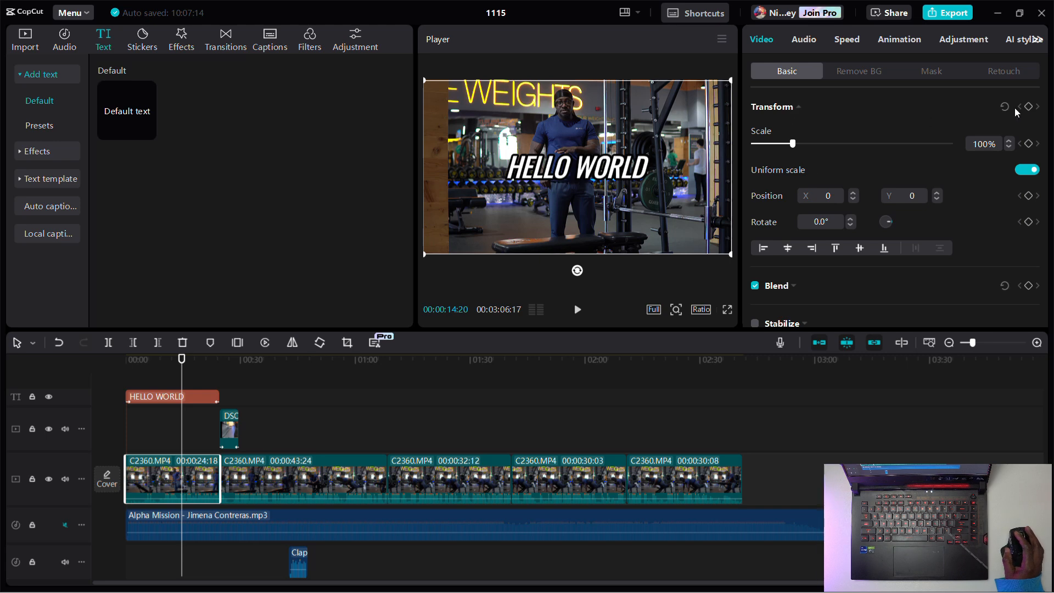
pyautogui.click(800, 109)
pyautogui.scroll(-5, 787, 214)
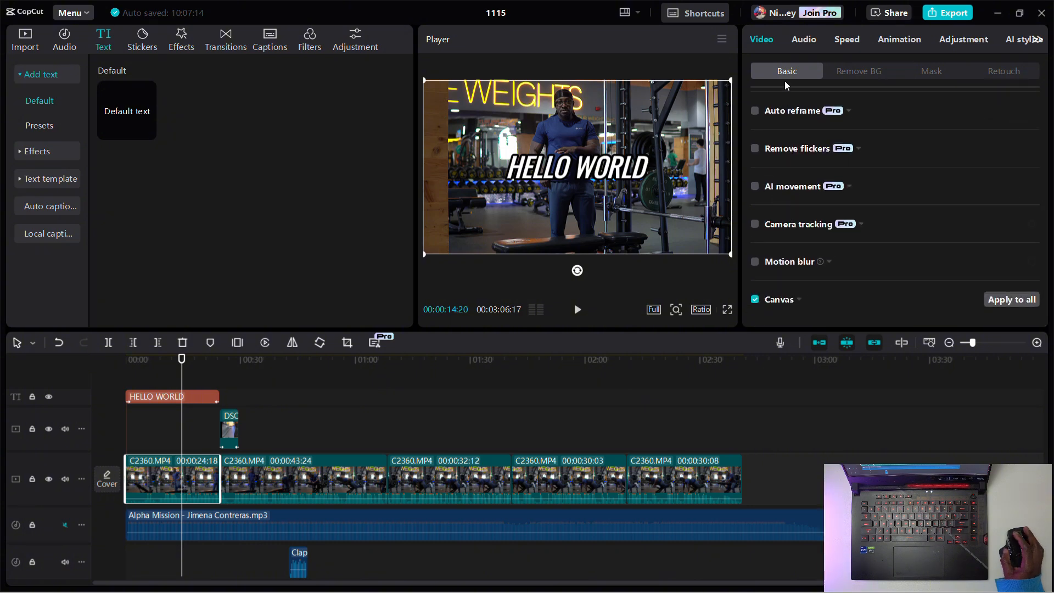
# Compare the DSC photo's property categories with the second C2360.MP4 clip's audio, speed, animation and adjustment settings.
pyautogui.click(245, 422)
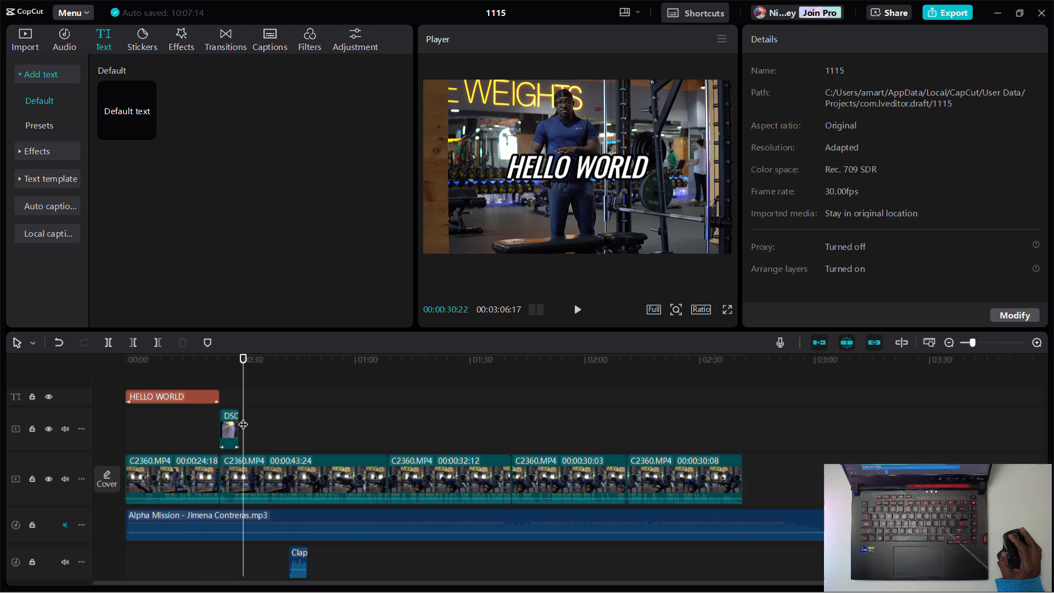
pyautogui.click(228, 422)
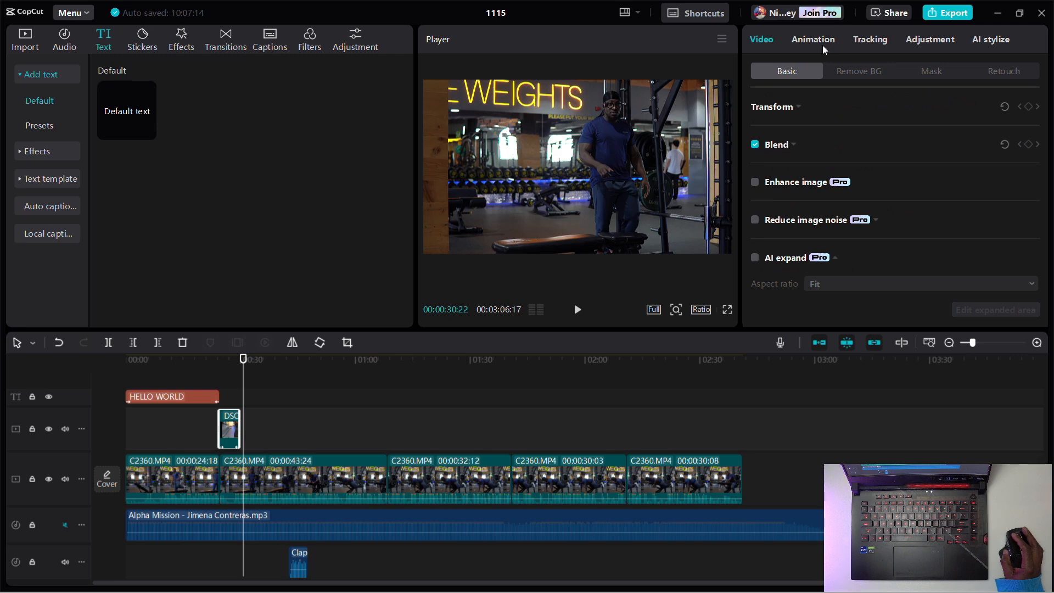
pyautogui.click(218, 470)
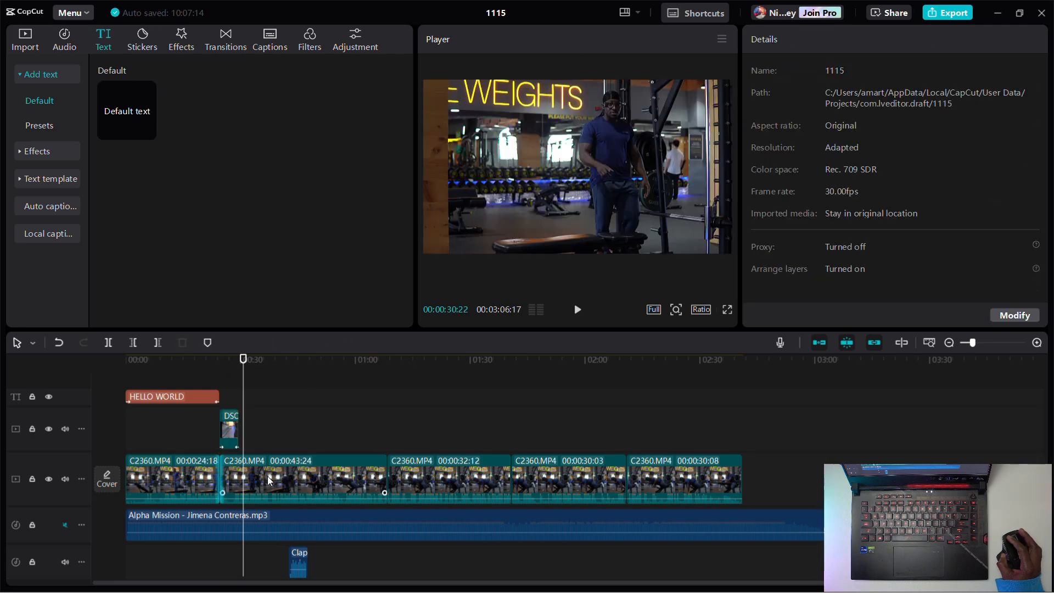
pyautogui.click(268, 476)
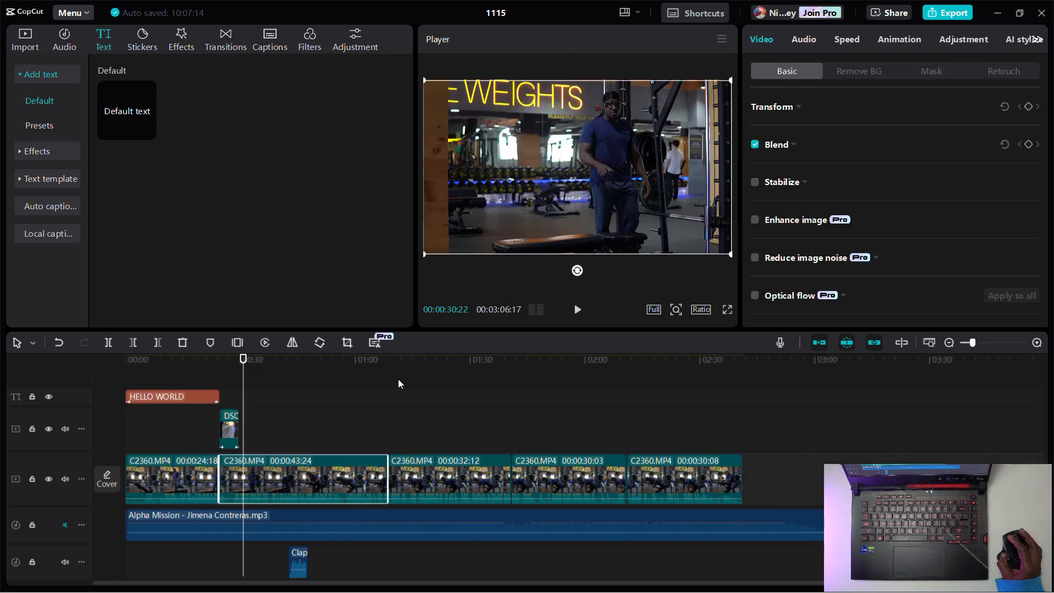
pyautogui.click(807, 40)
pyautogui.click(855, 41)
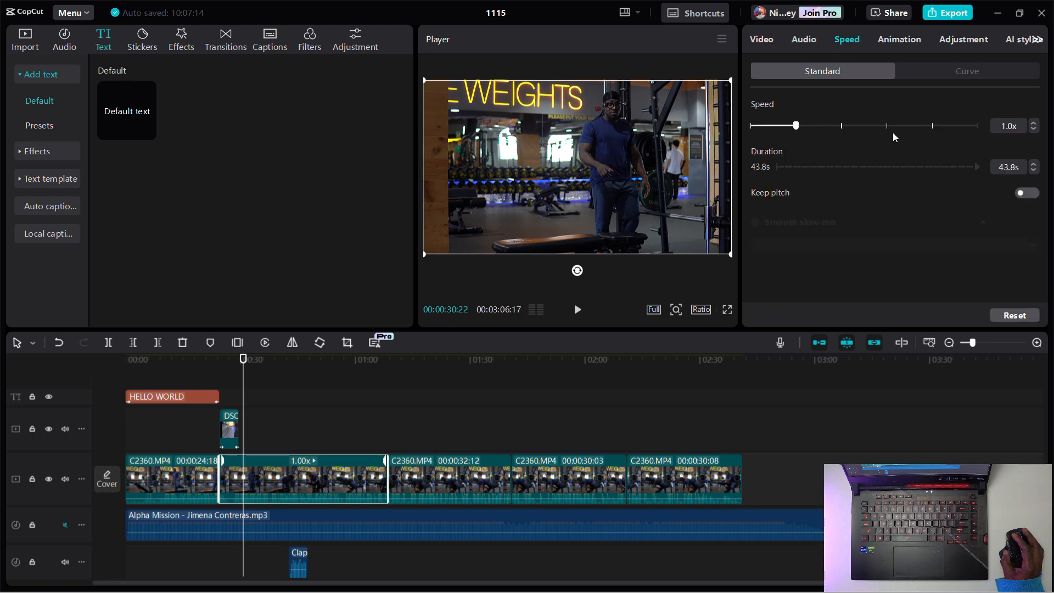
pyautogui.click(896, 42)
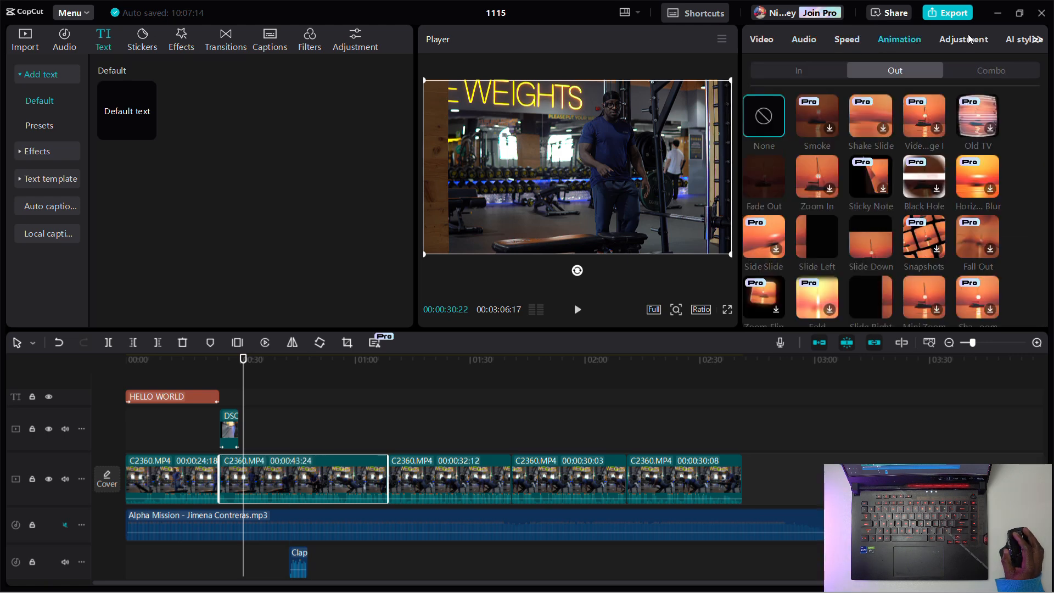
pyautogui.click(962, 40)
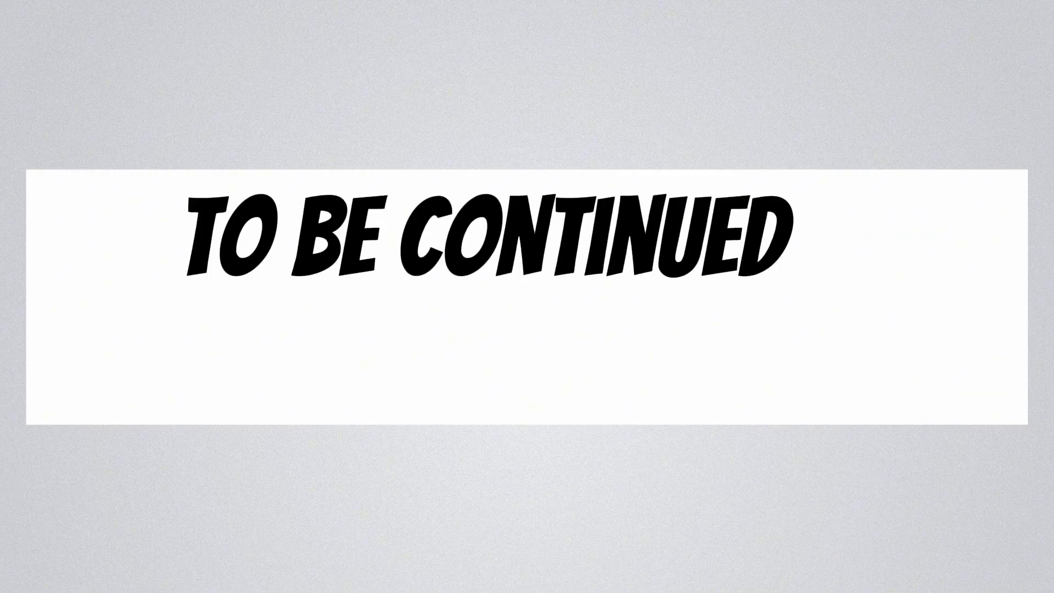